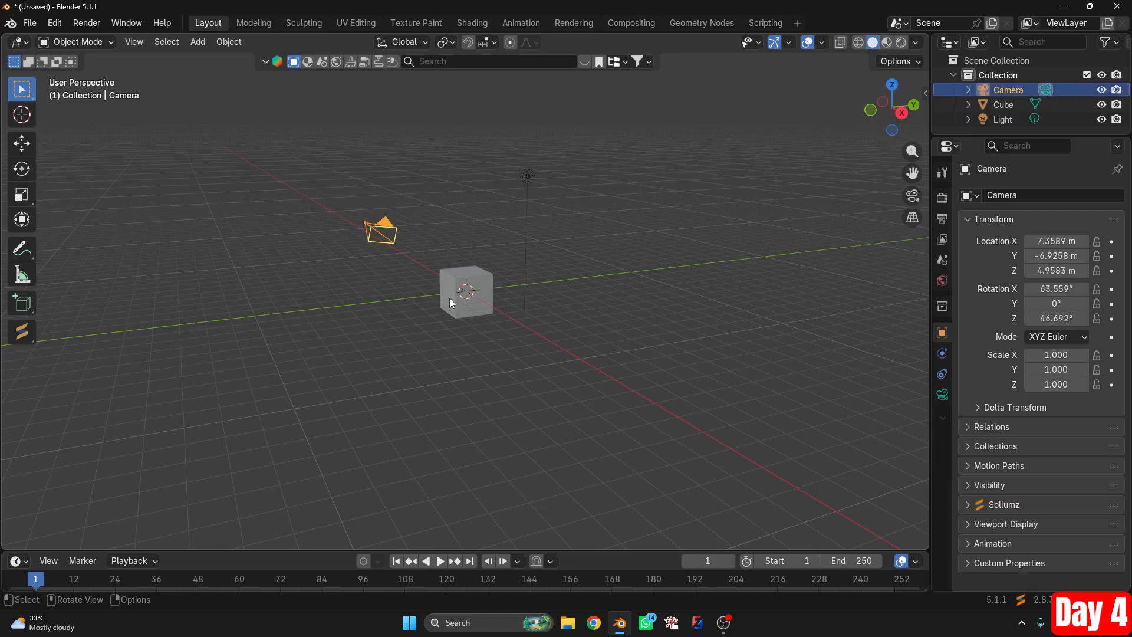
Delete all the default objects from the scene: the cube, light and camera.
click(450, 297)
click(525, 188)
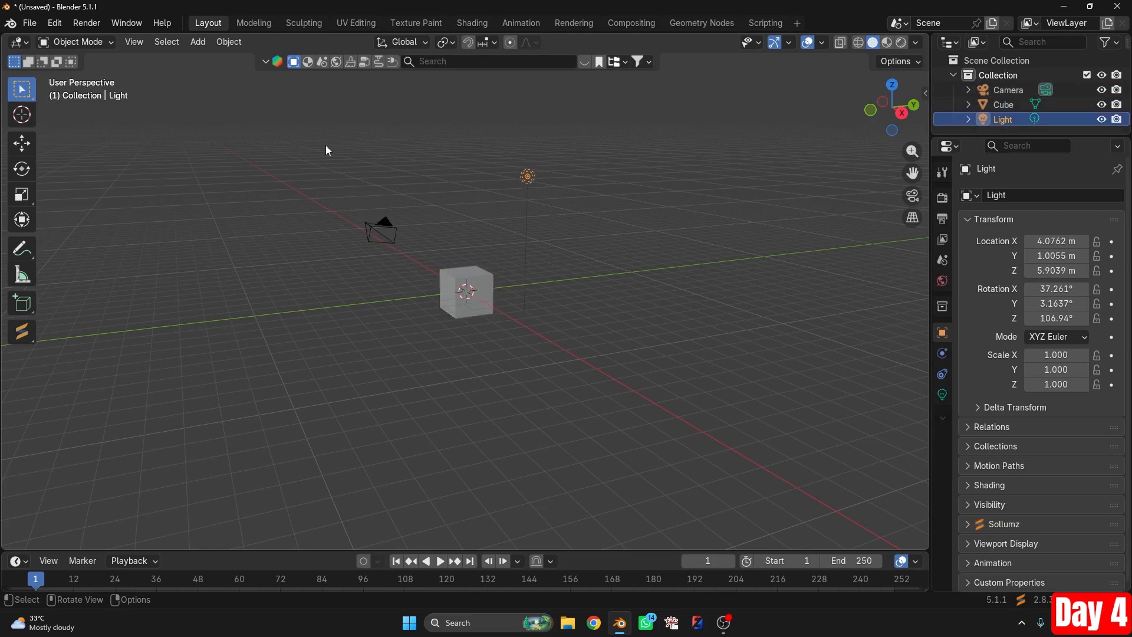
key(a)
key(Delete)
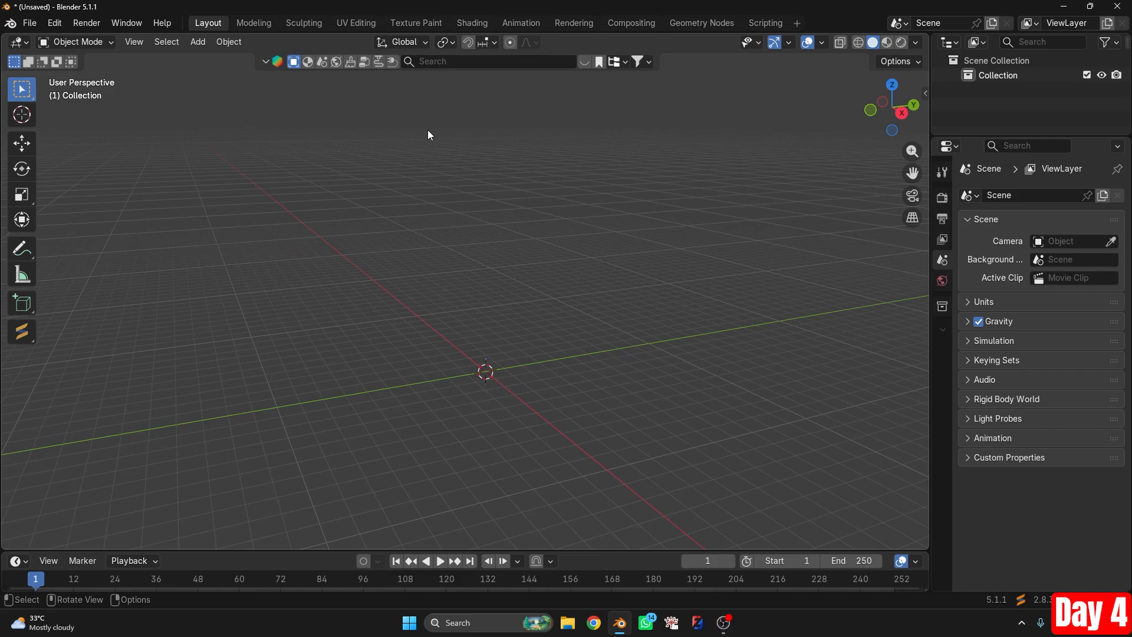
click(198, 42)
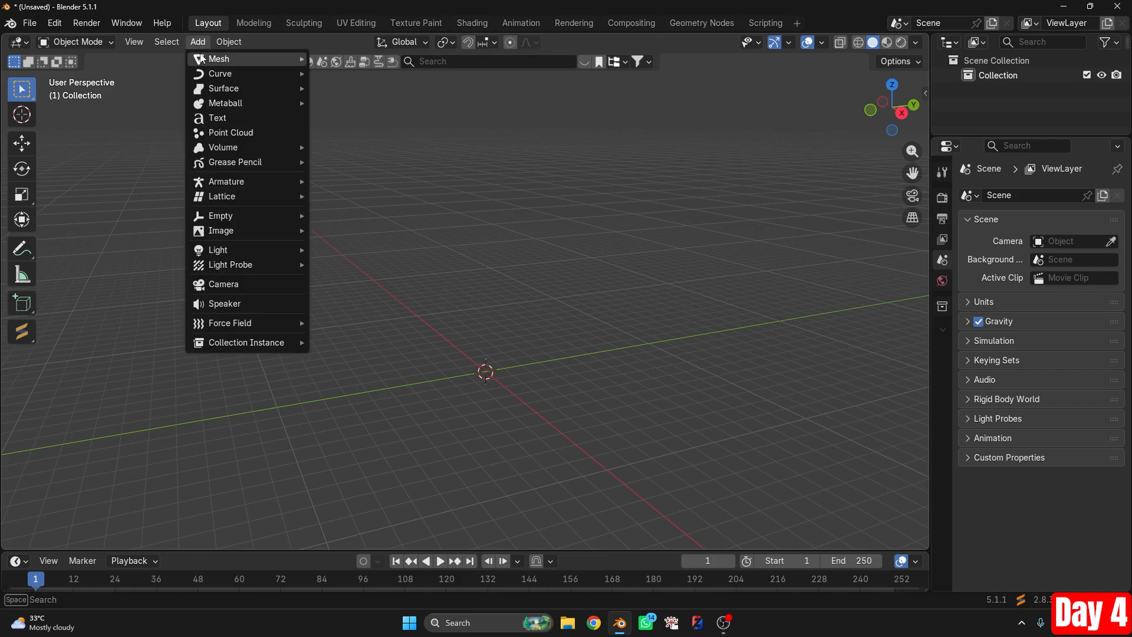
mouse_move(201, 61)
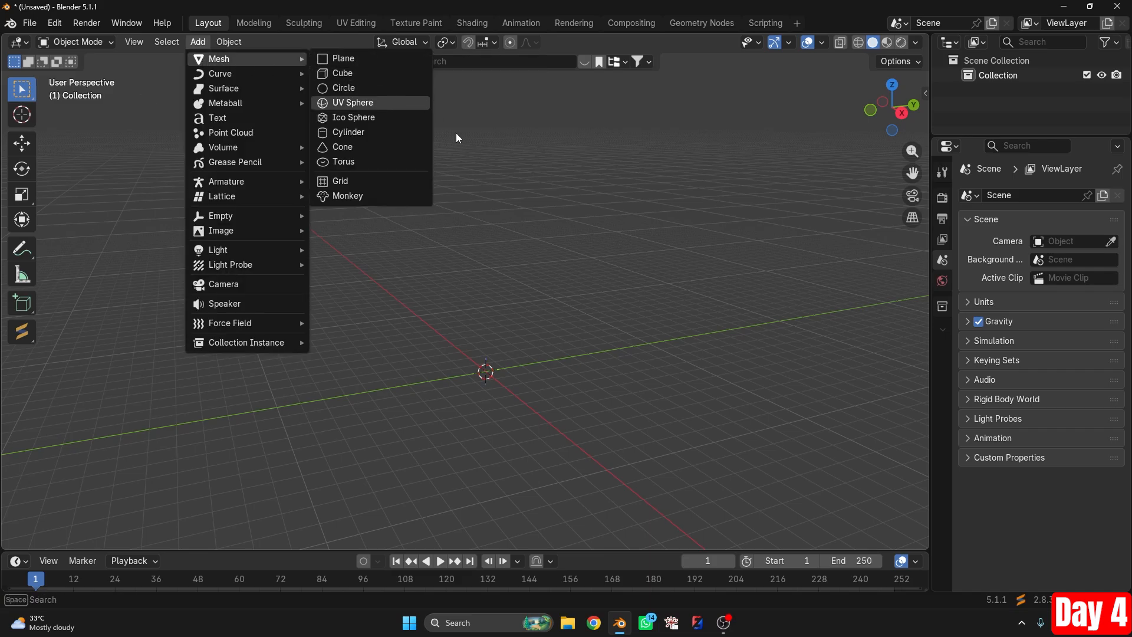
key(Escape)
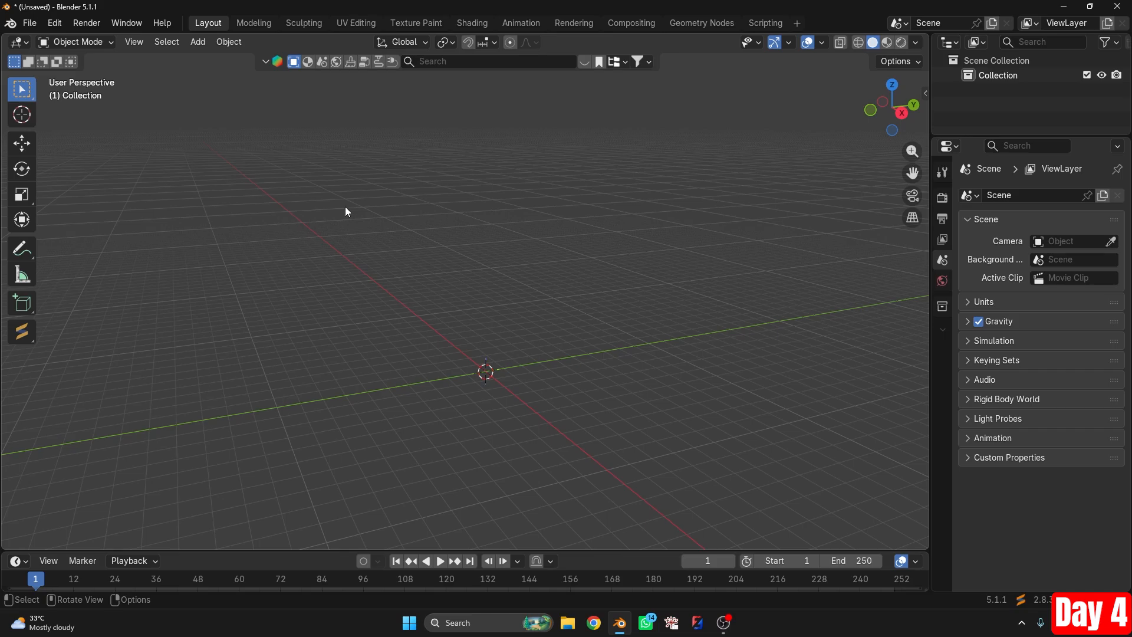
Add a plane mesh at the world origin.
key(shift+a)
mouse_move(325, 228)
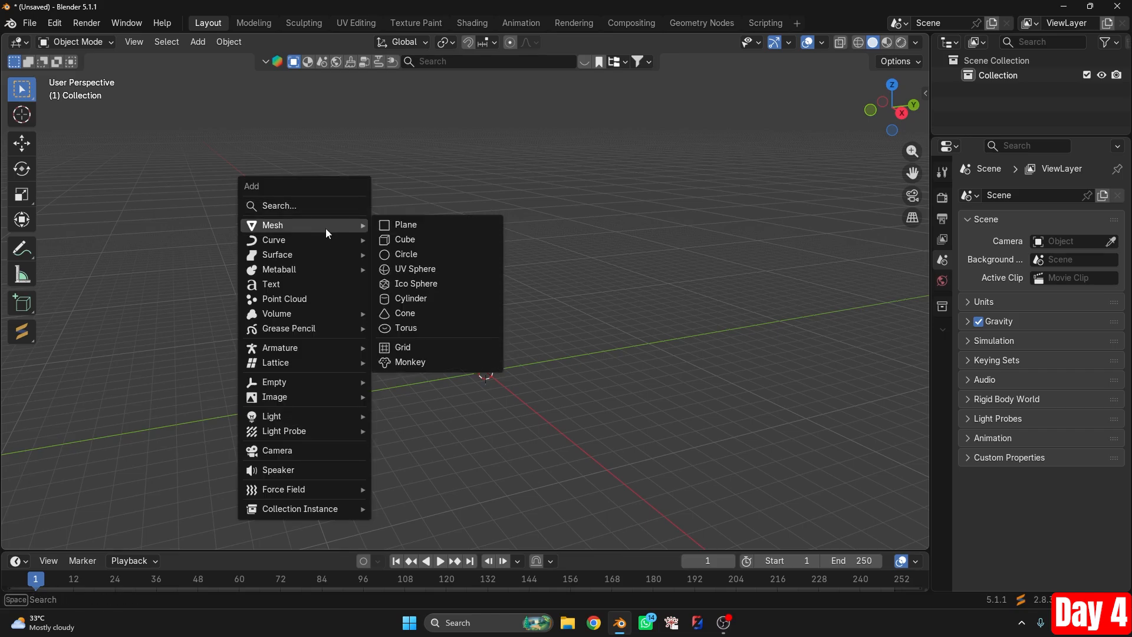
click(433, 225)
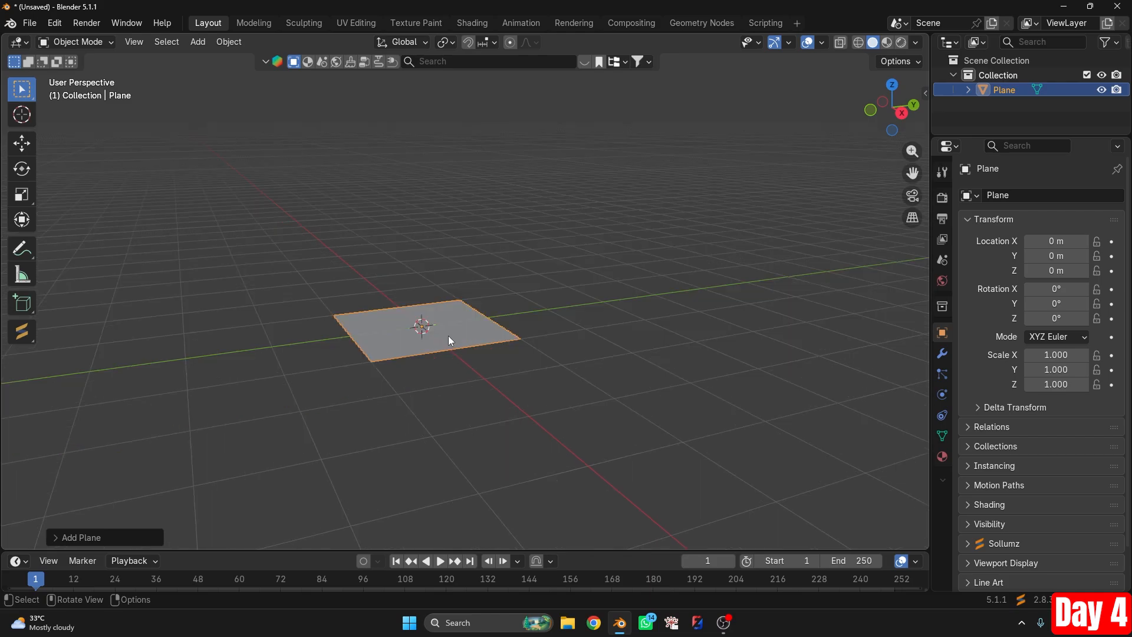
key(shift)
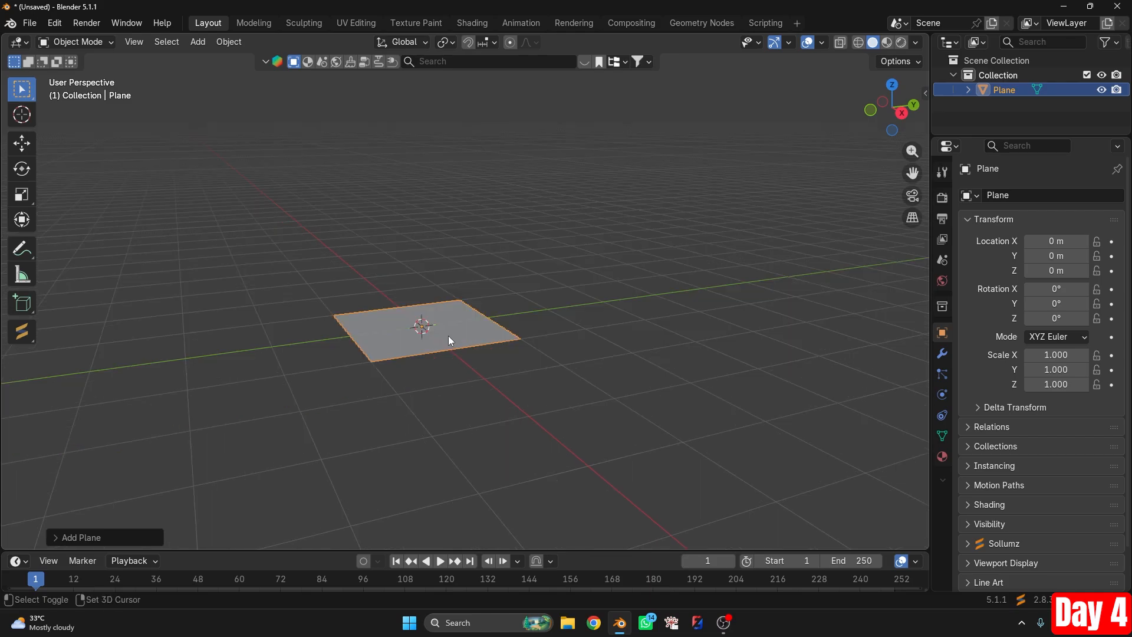
Rotate the plane about the Y axis to about 89° so that it stands upright.
key(r)
key(y)
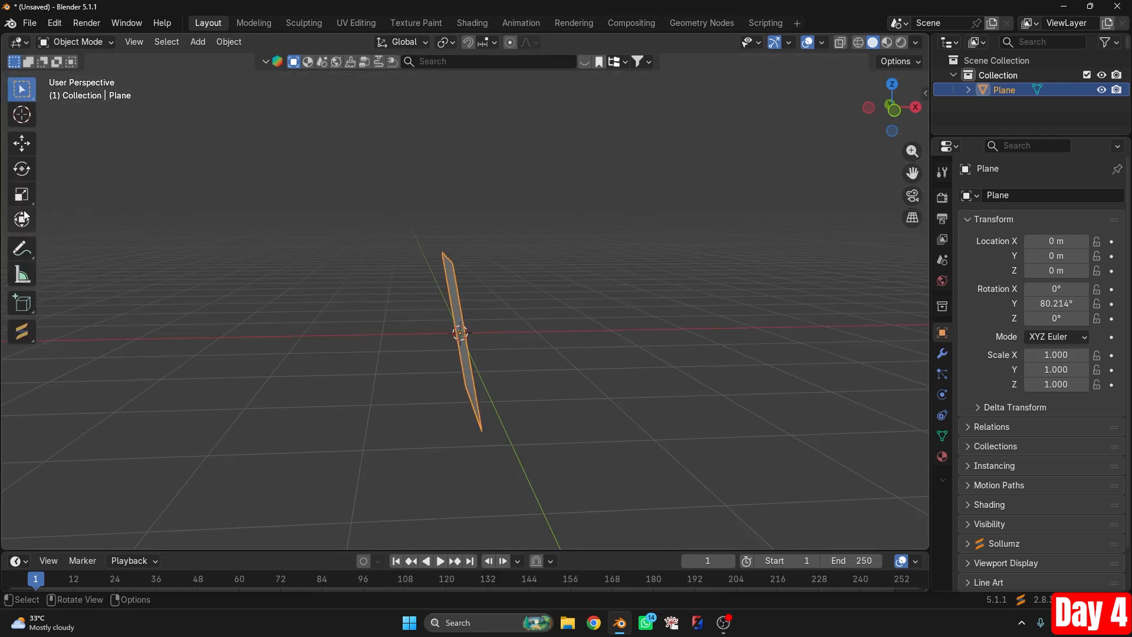
click(23, 218)
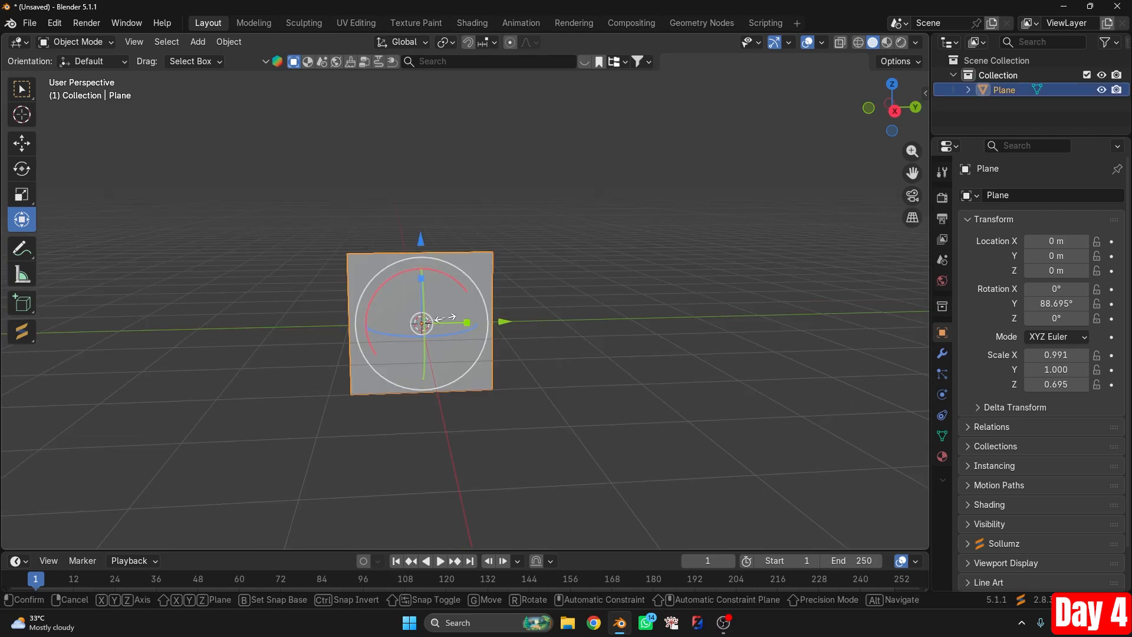
Stretch the plane along Y to a scale of about 1.35 and move it to about Y 1.55 m, Z 4.32 m.
click(446, 317)
drag(445, 318, 646, 370)
key(y)
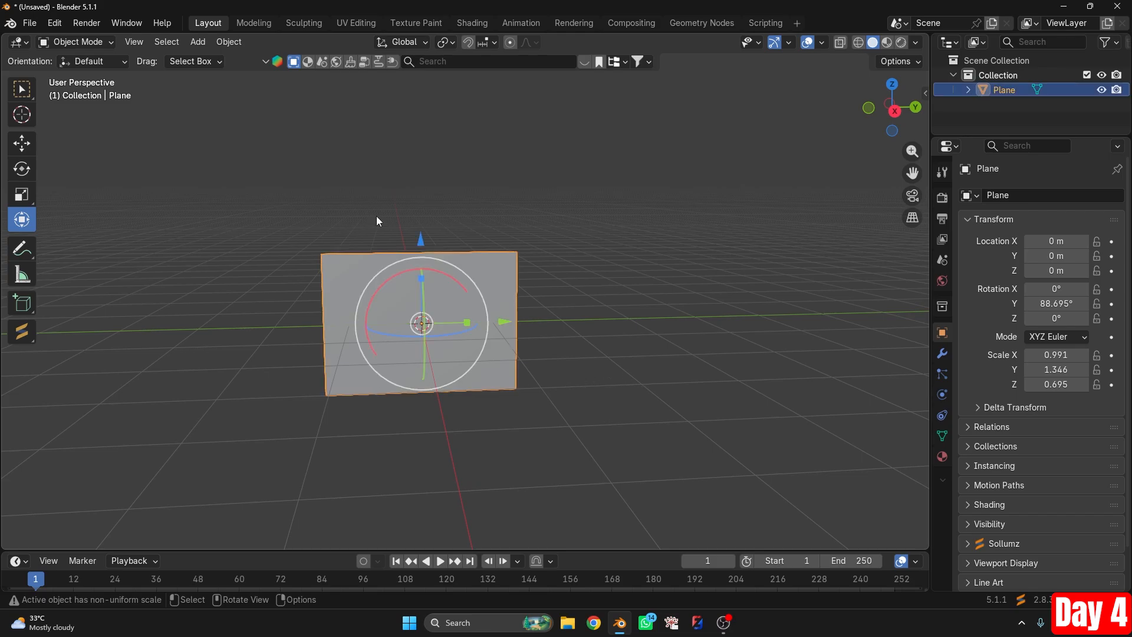
drag(420, 246, 435, 65)
scroll(551, 290, down, 3)
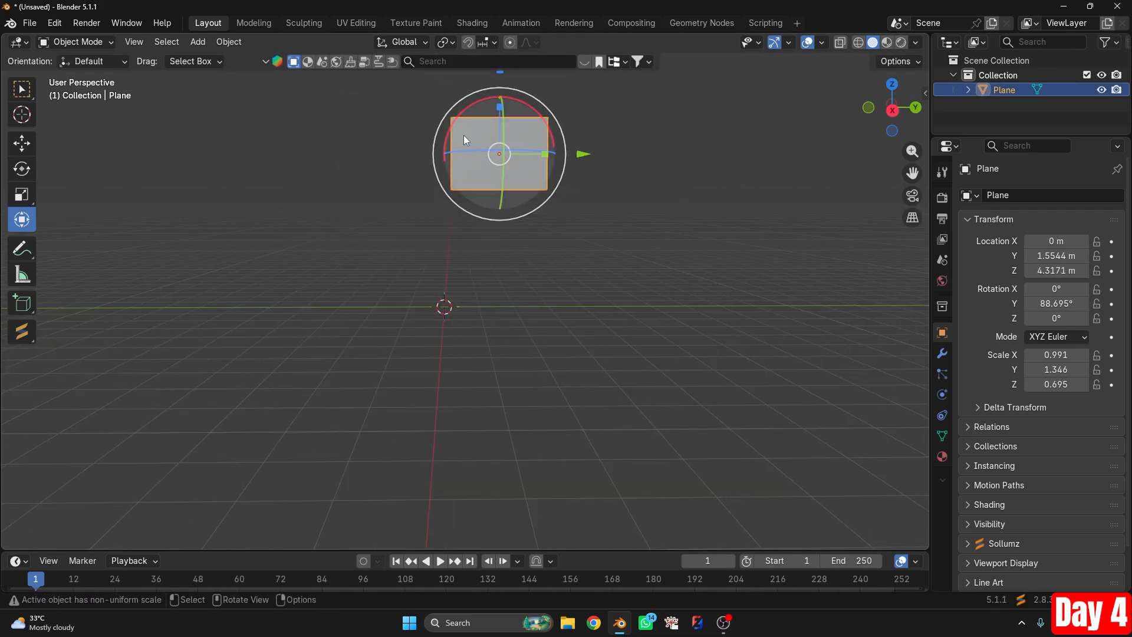
Rename the plane as flag and make the outliner area taller.
double_click(981, 91)
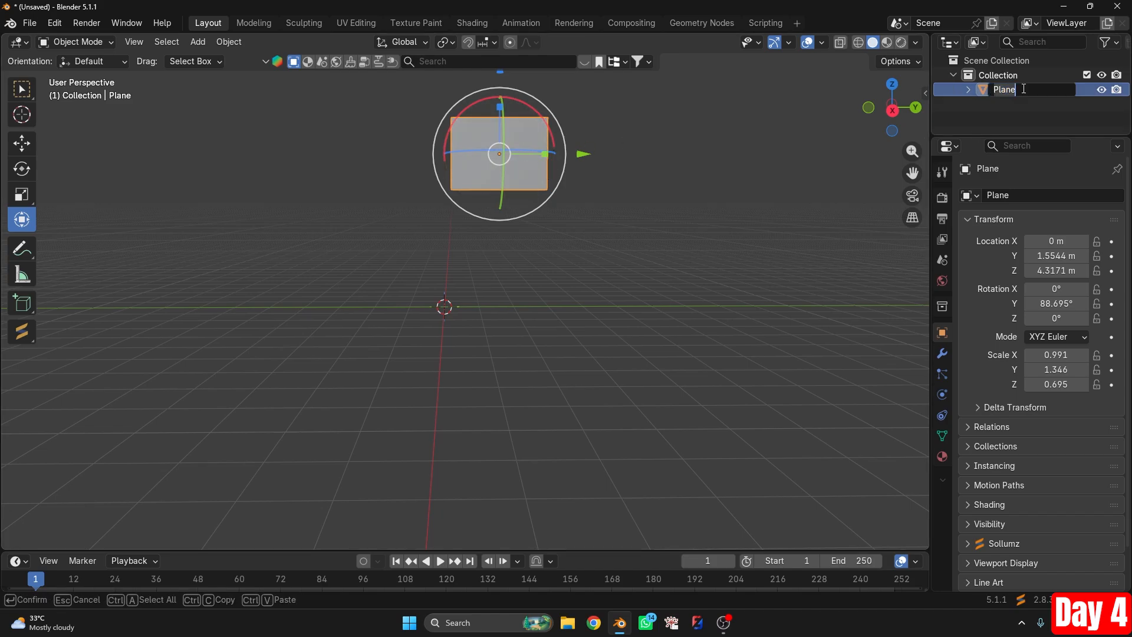
drag(1021, 91, 958, 85)
text(flag)
key(Return)
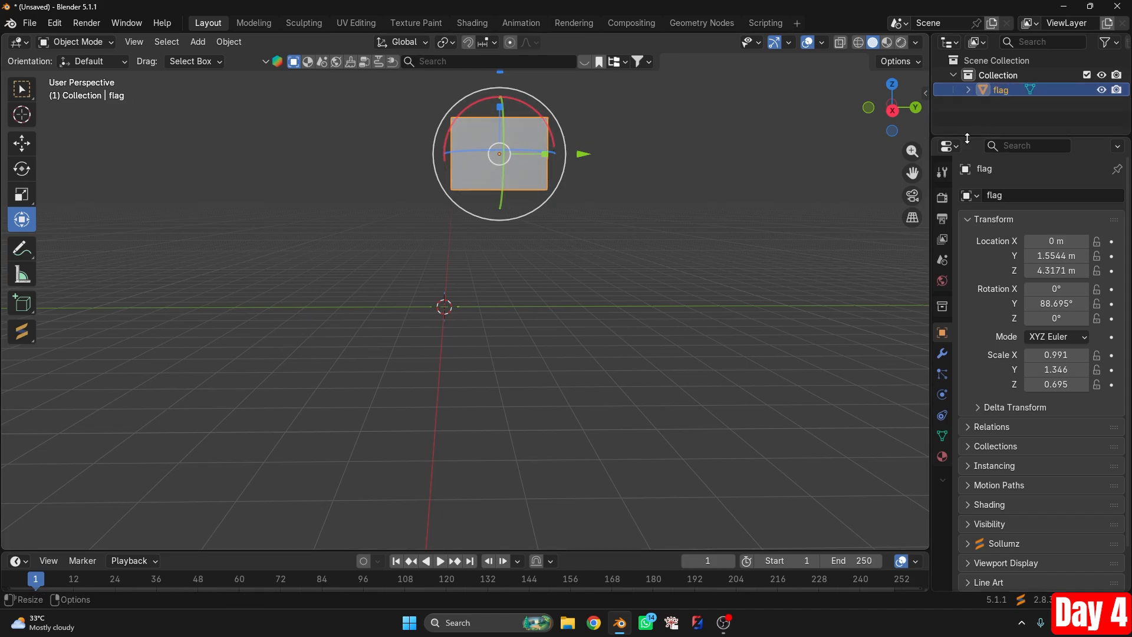
drag(965, 136, 962, 270)
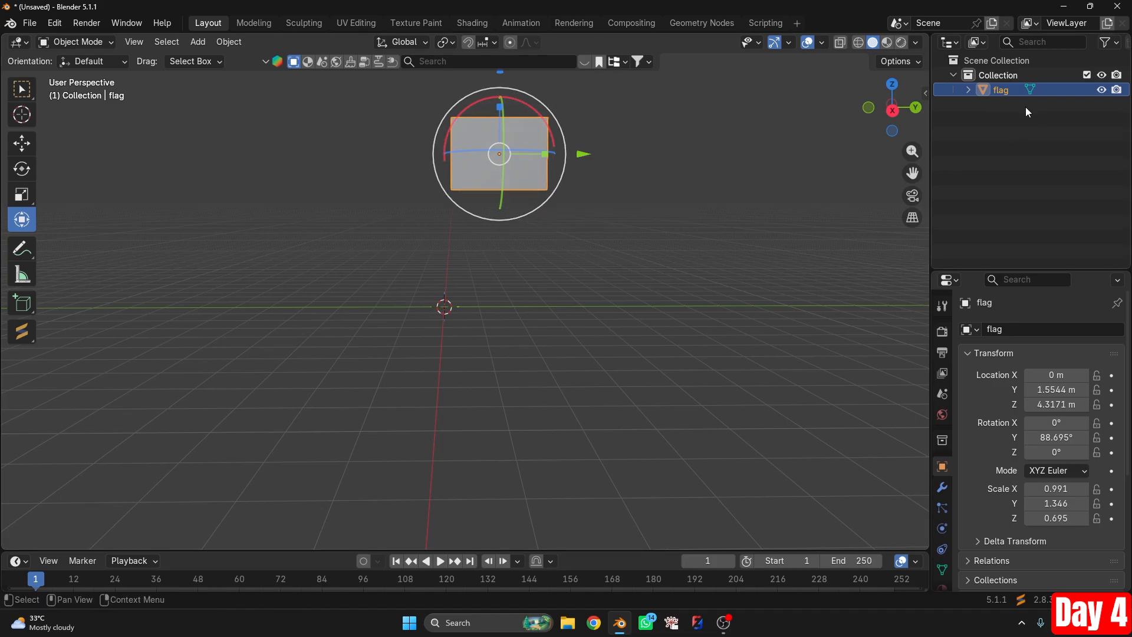
Deselect the flag and add a cylinder mesh at the world origin for the pole.
click(797, 202)
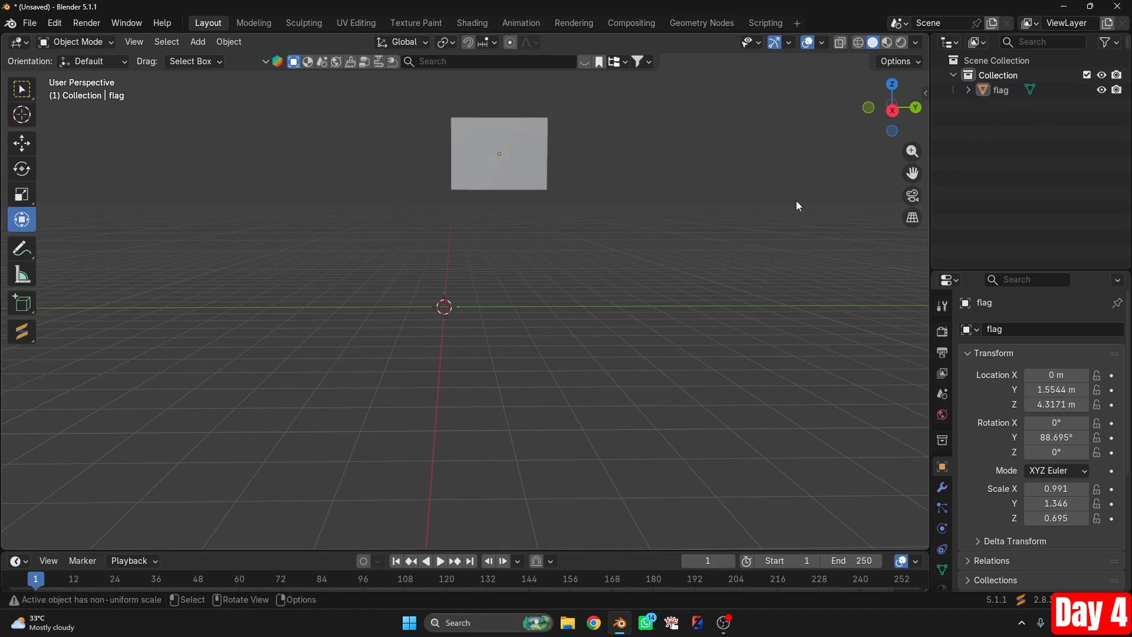
click(197, 42)
mouse_move(224, 58)
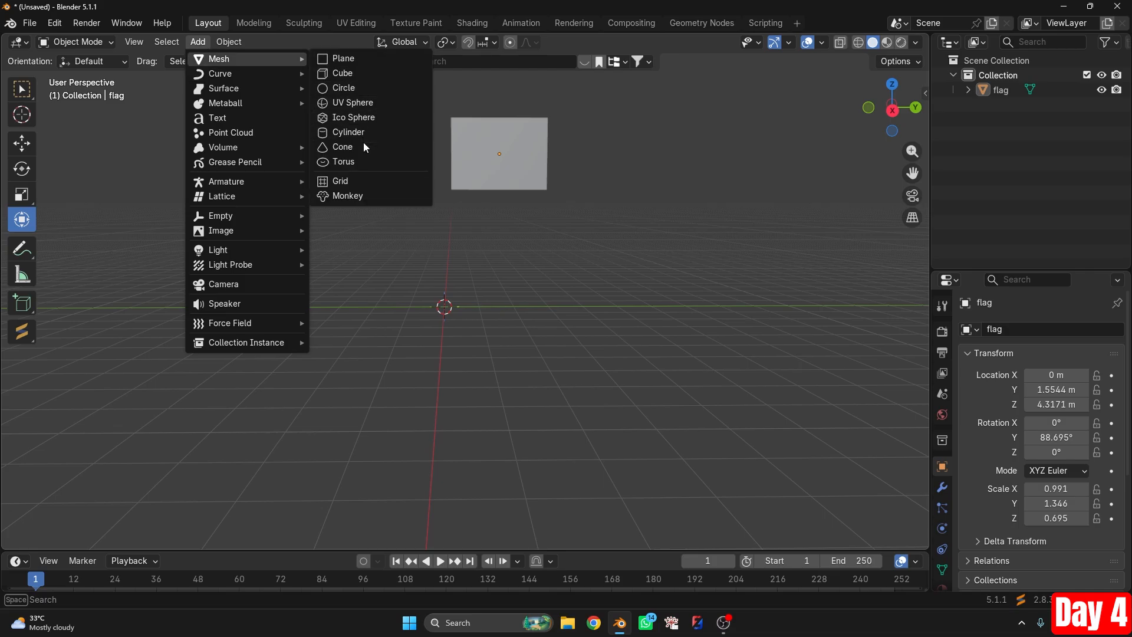
click(355, 144)
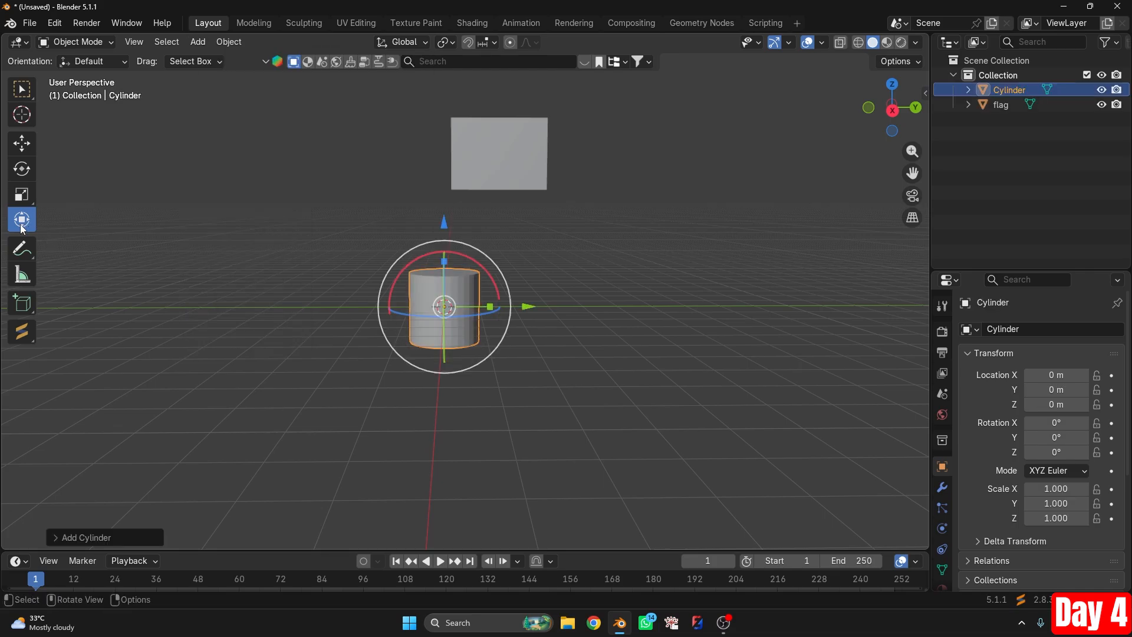
Thin the cylinder along X and Y to a scale of about 0.1 in each direction.
drag(490, 307, 456, 306)
middle_drag(462, 306, 442, 389)
drag(490, 299, 479, 297)
drag(434, 329, 481, 299)
middle_drag(501, 347, 461, 246)
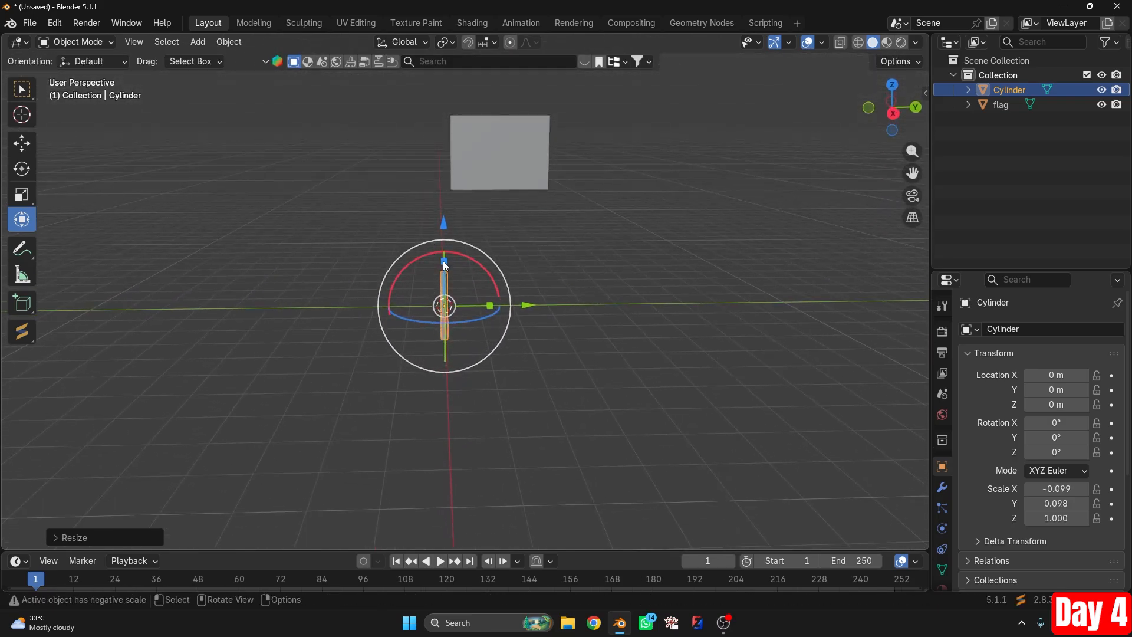
Stretch the cylinder along Z to a scale of about 5.59 and shift it to about Y 0.15 m beside the flag.
drag(444, 261, 436, 48)
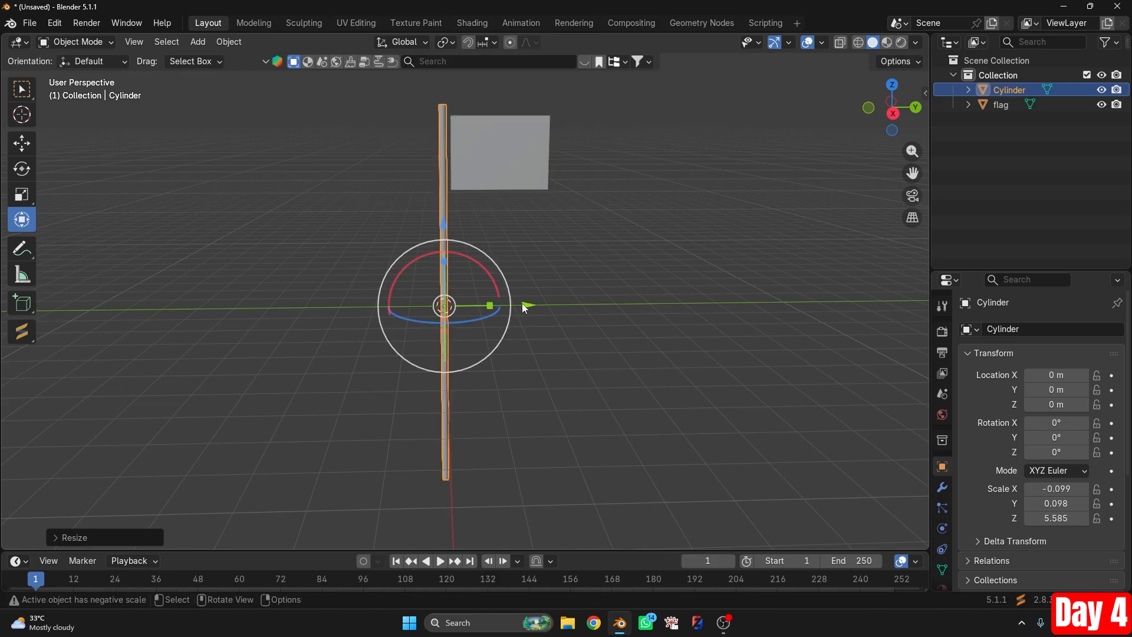
drag(522, 303, 530, 303)
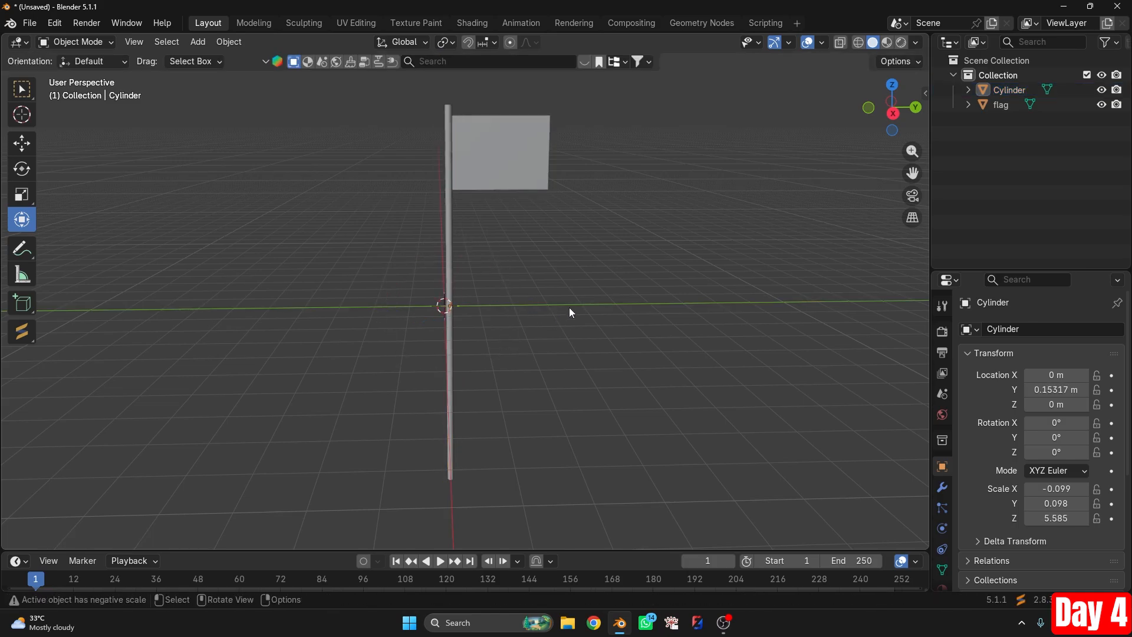
middle_drag(578, 302, 571, 282)
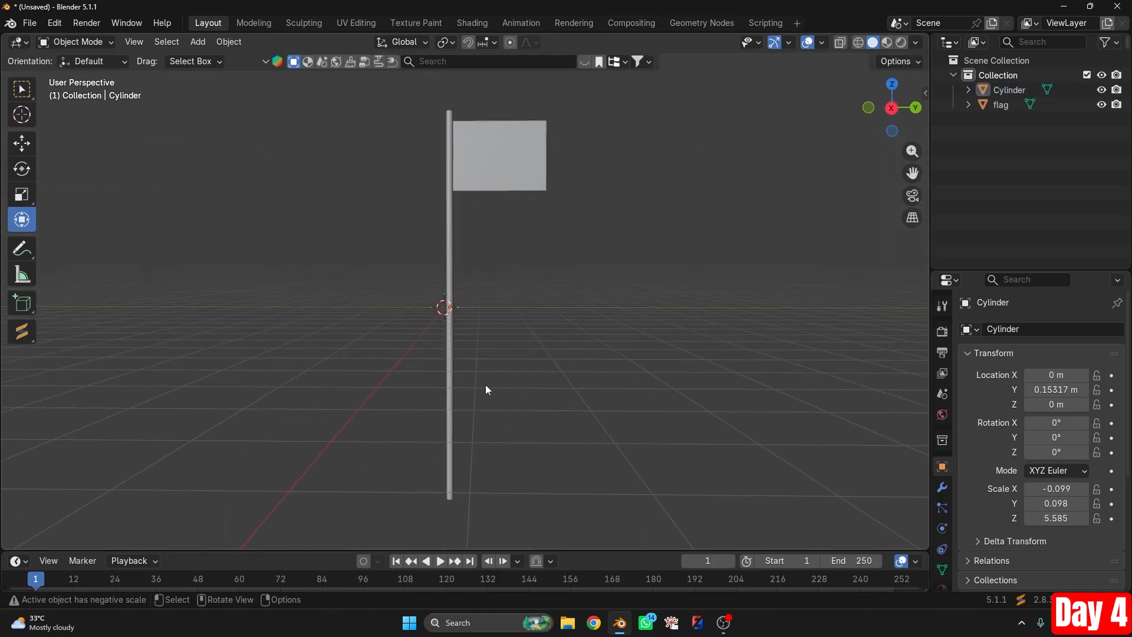
Enlarge the flag to about 1.34 in X and 1.98 in Y scale and reposition it to about Y 2.16 m, Z 3.88 m against the pole.
click(516, 186)
drag(543, 154, 604, 156)
key(ctrl+z)
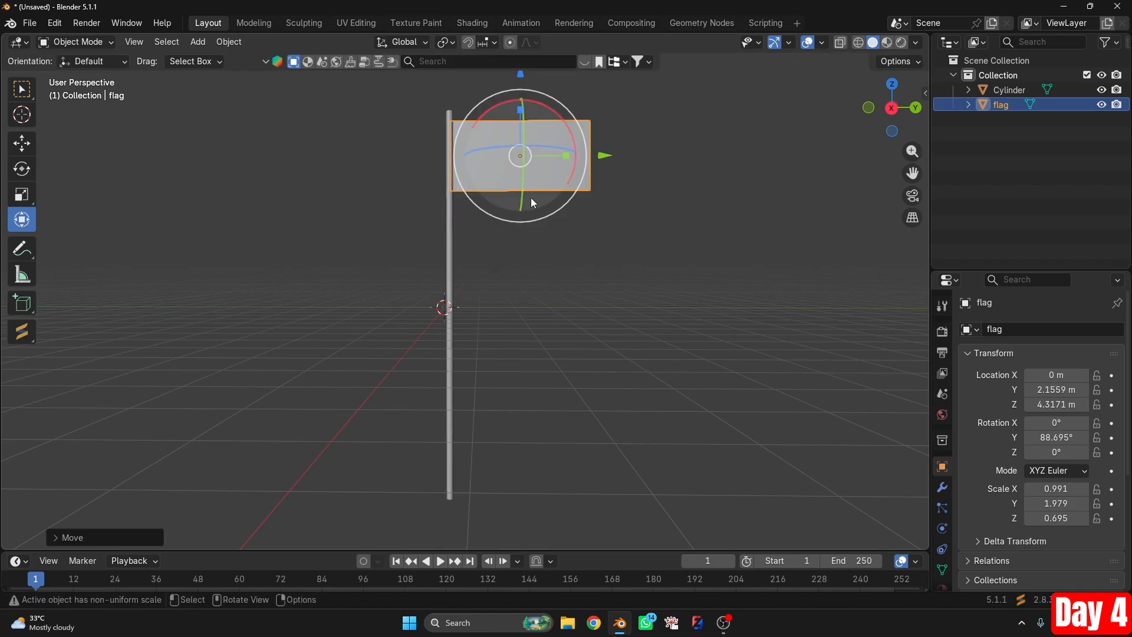
drag(520, 109, 519, 92)
click(556, 290)
scroll(556, 290, up, 2)
scroll(557, 290, down, 3)
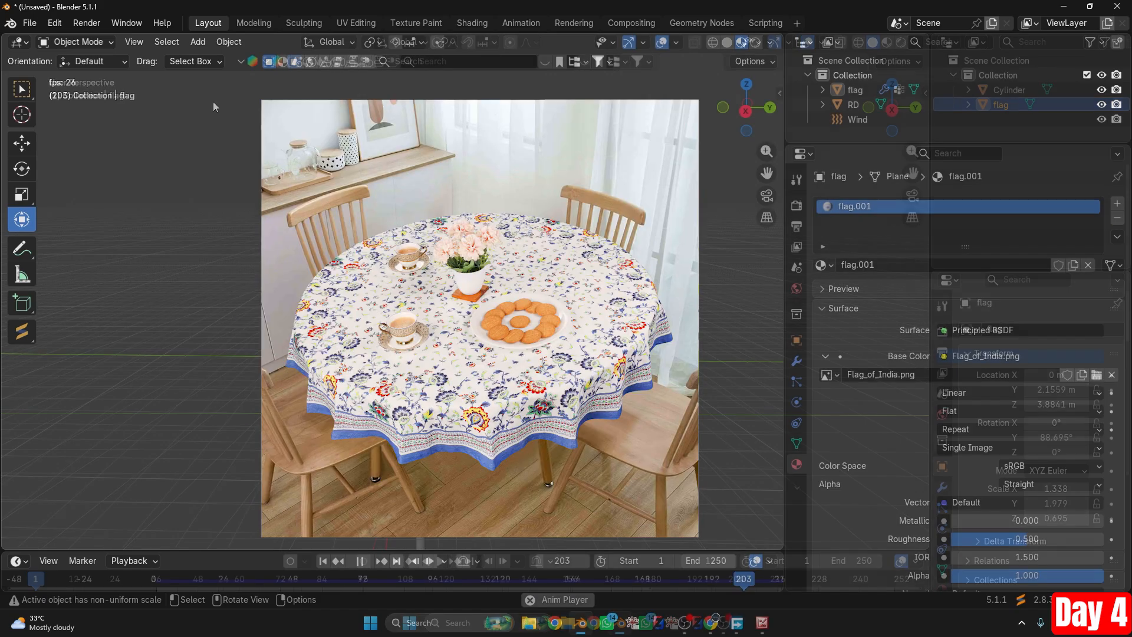
click(198, 42)
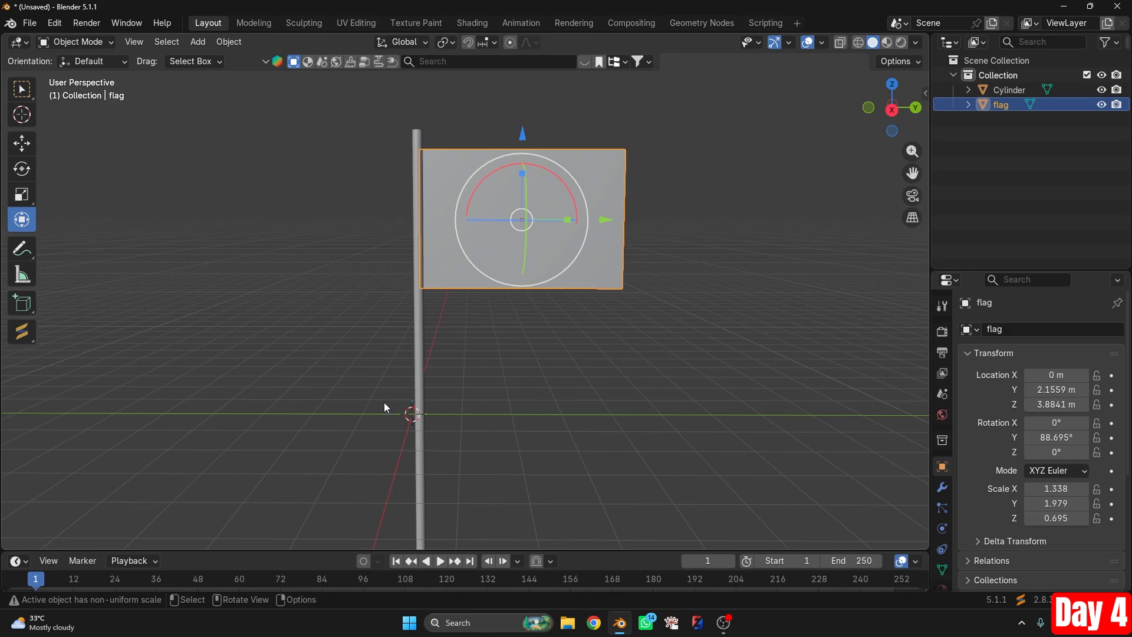
click(517, 360)
drag(327, 107, 654, 540)
click(654, 540)
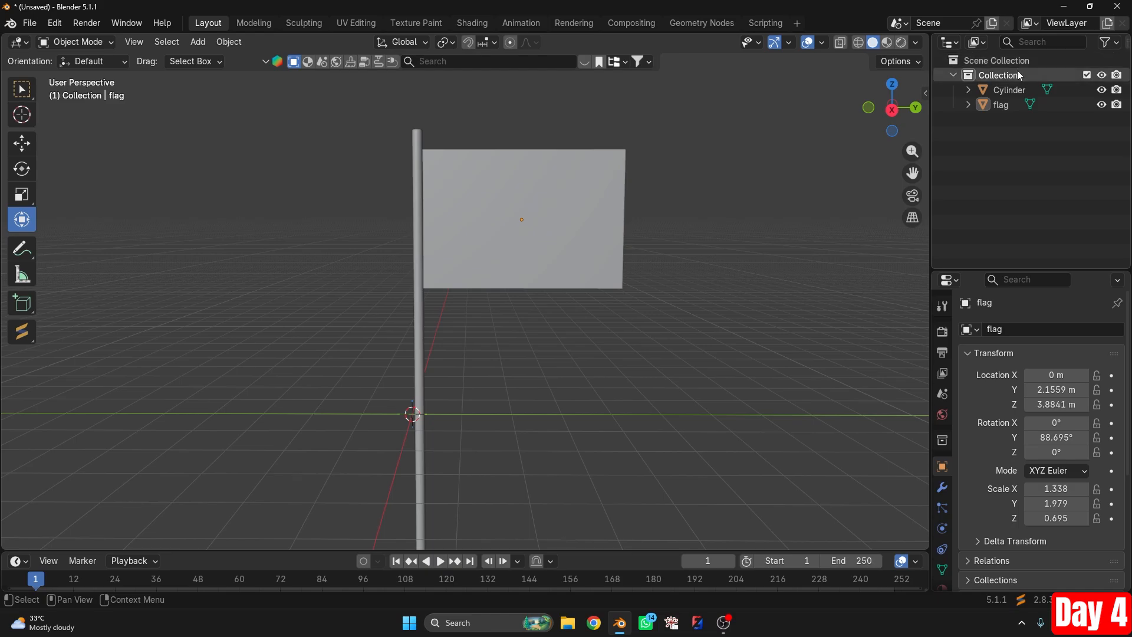
Select the flag object and enter Edit Mode on it.
click(1013, 104)
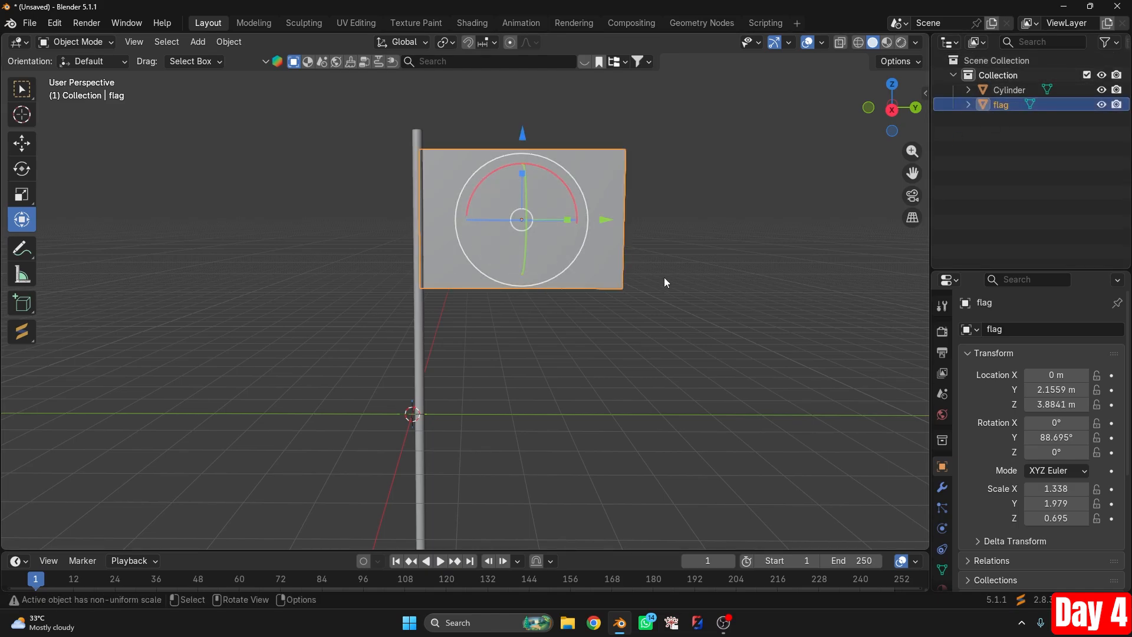
click(77, 41)
key(Tab)
Try out the face and edge selection modes on the flag mesh.
drag(590, 112, 466, 276)
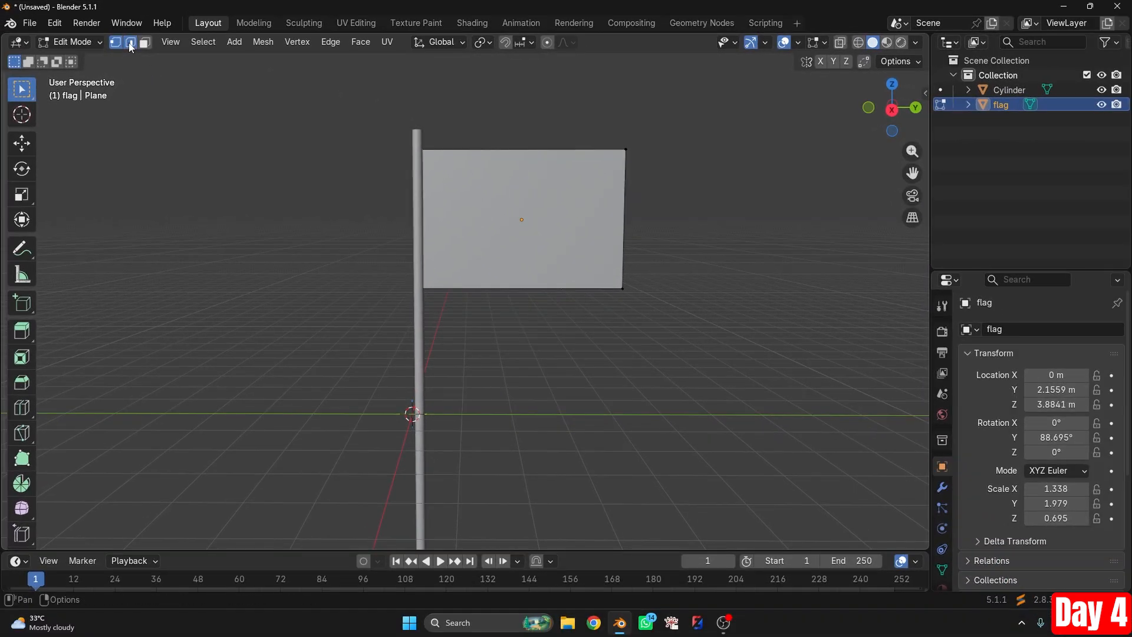
click(147, 47)
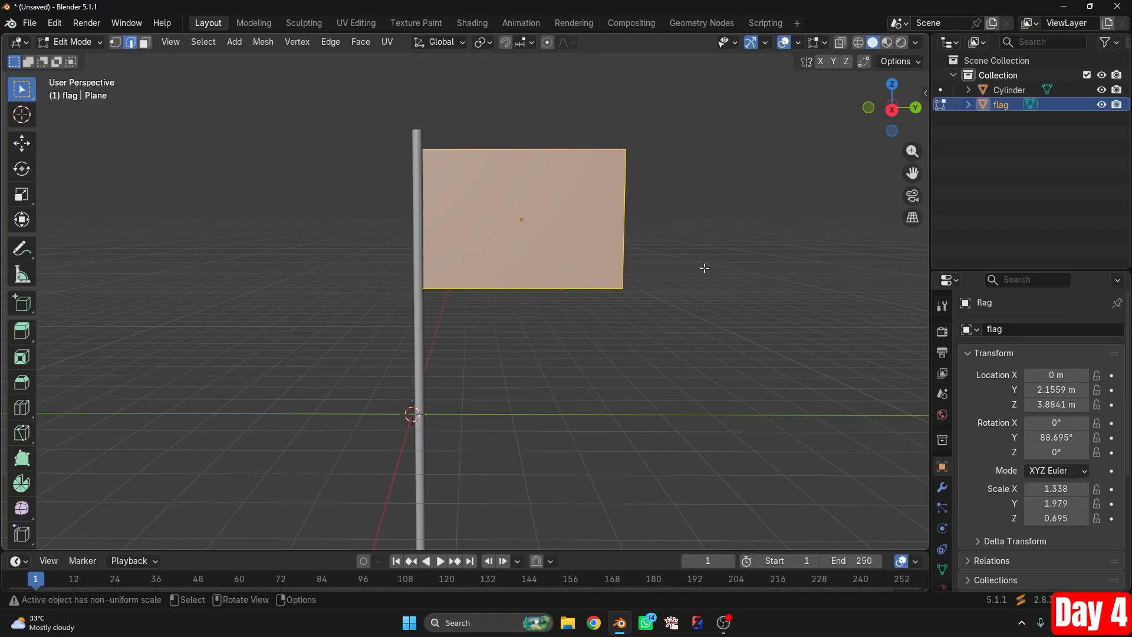
click(705, 266)
key(2)
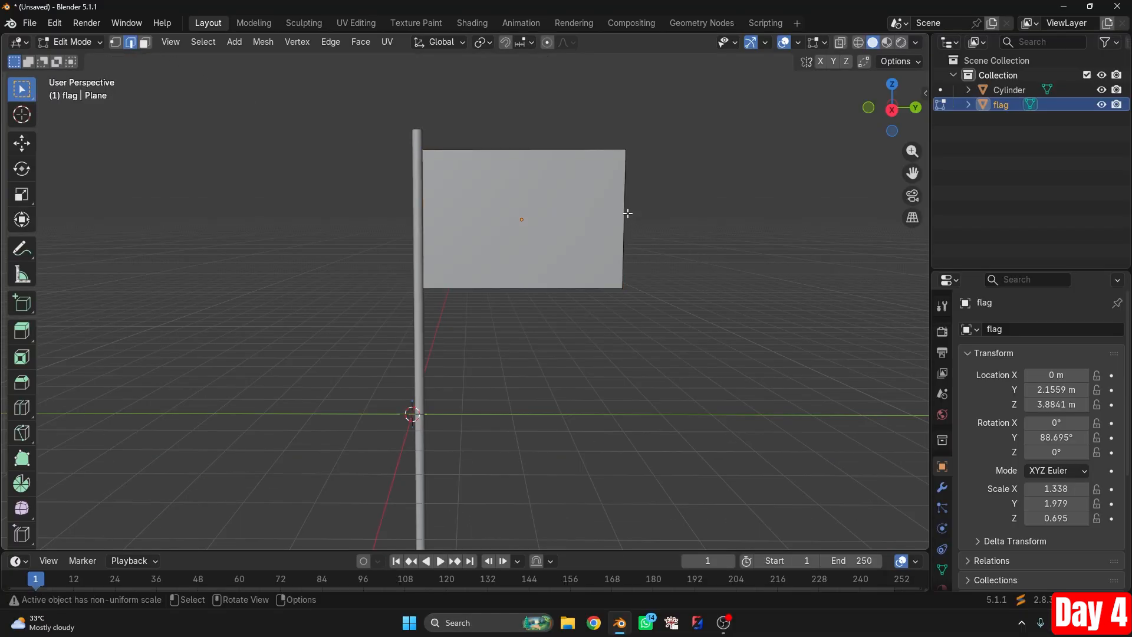
click(626, 212)
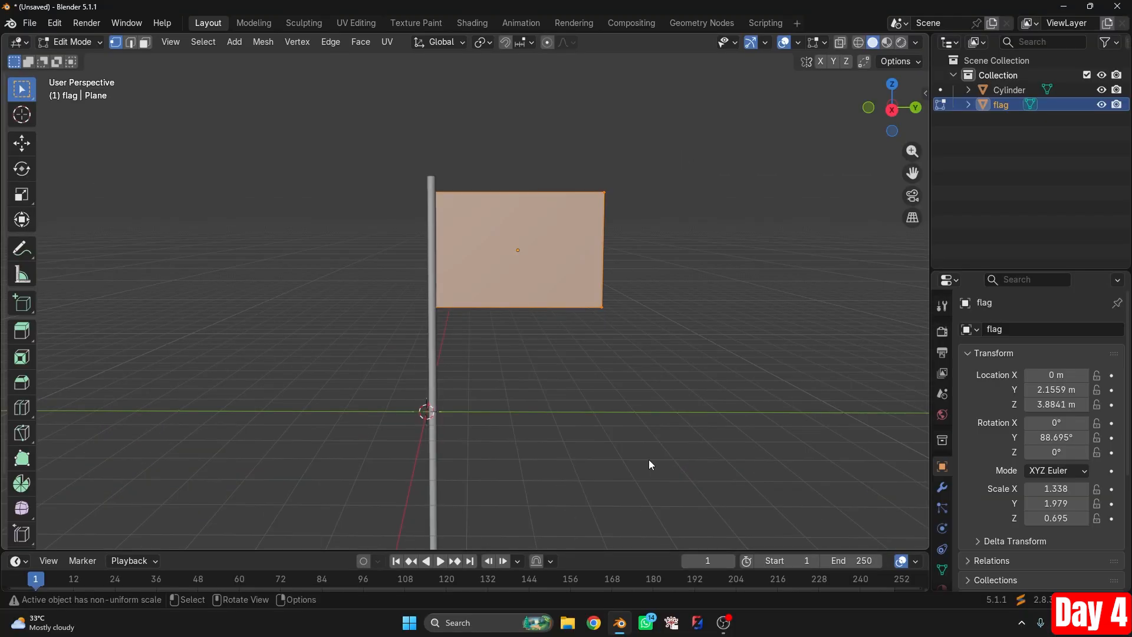
Box-select the vertices on the flag's outer edge, away from the pole.
click(649, 462)
drag(330, 115, 687, 546)
drag(652, 133, 520, 366)
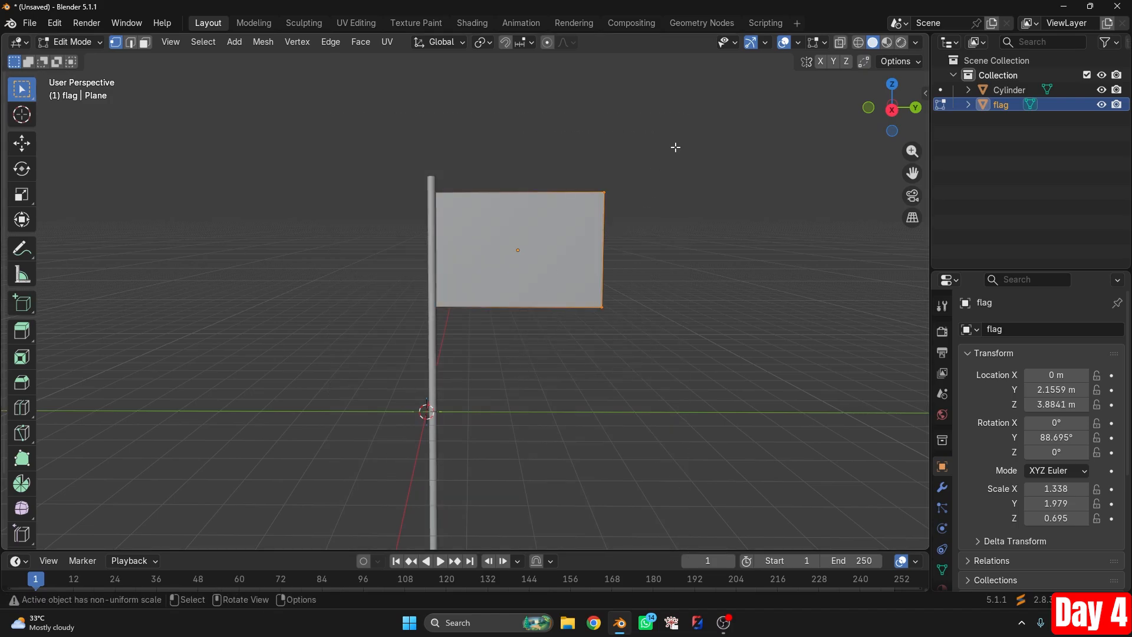
drag(676, 145, 500, 339)
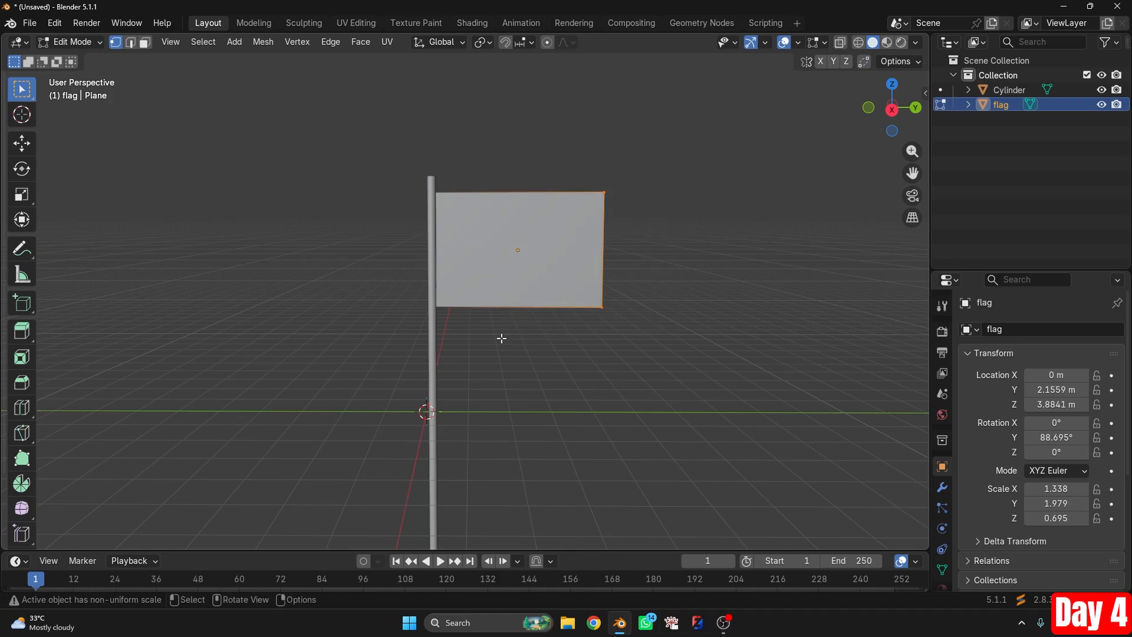
Select the flag's entire mesh and subdivide it.
click(1010, 109)
click(1010, 107)
key(a)
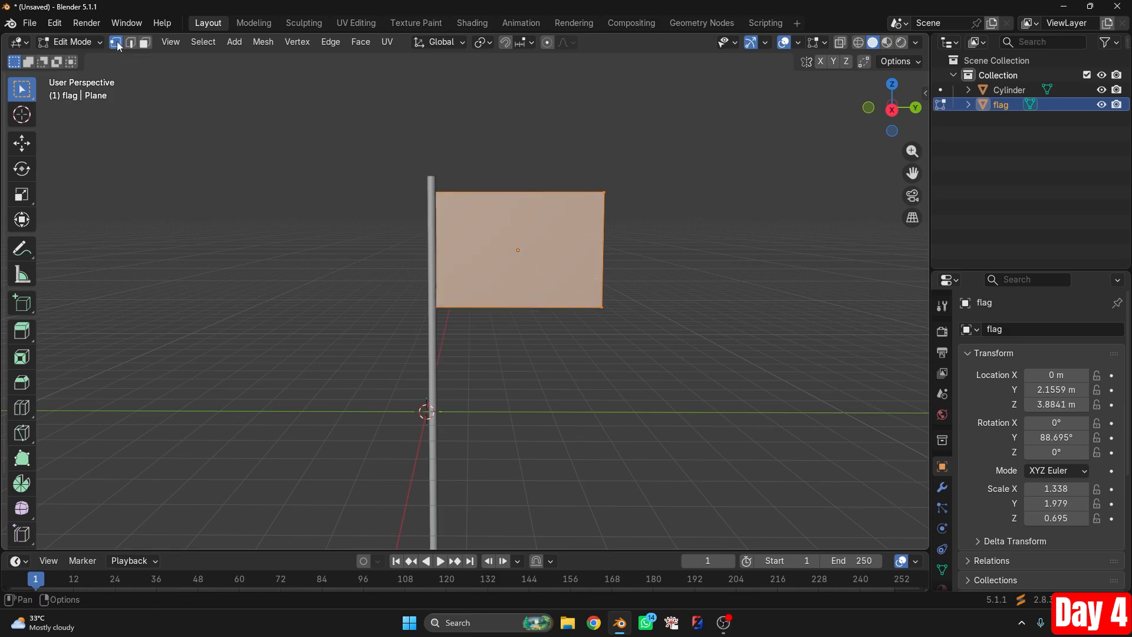
right_click(498, 238)
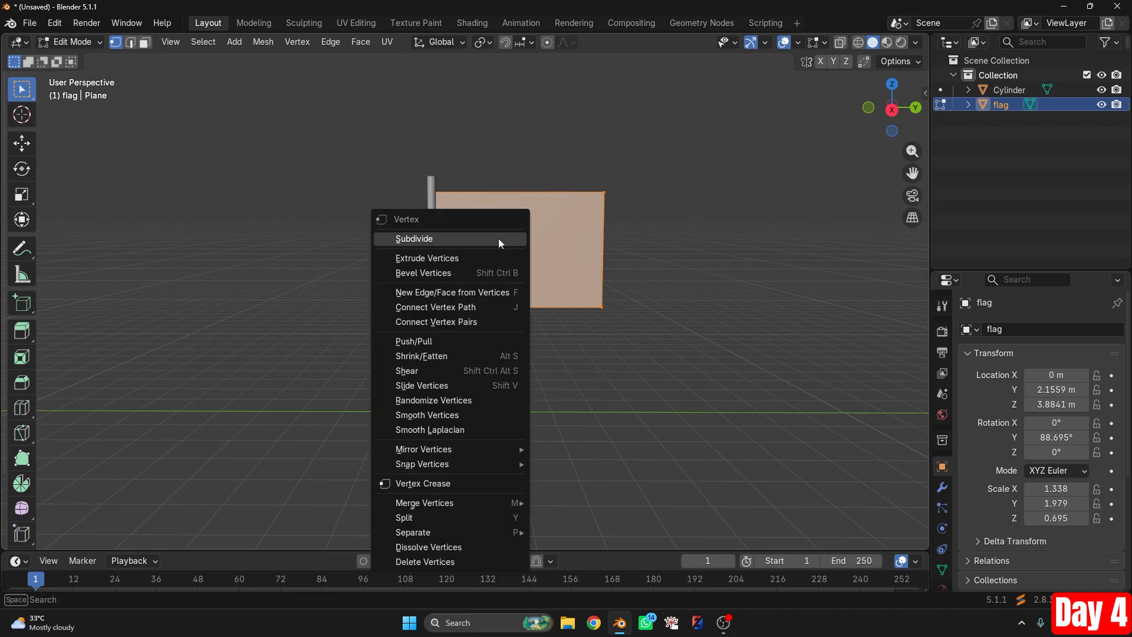
right_click(551, 239)
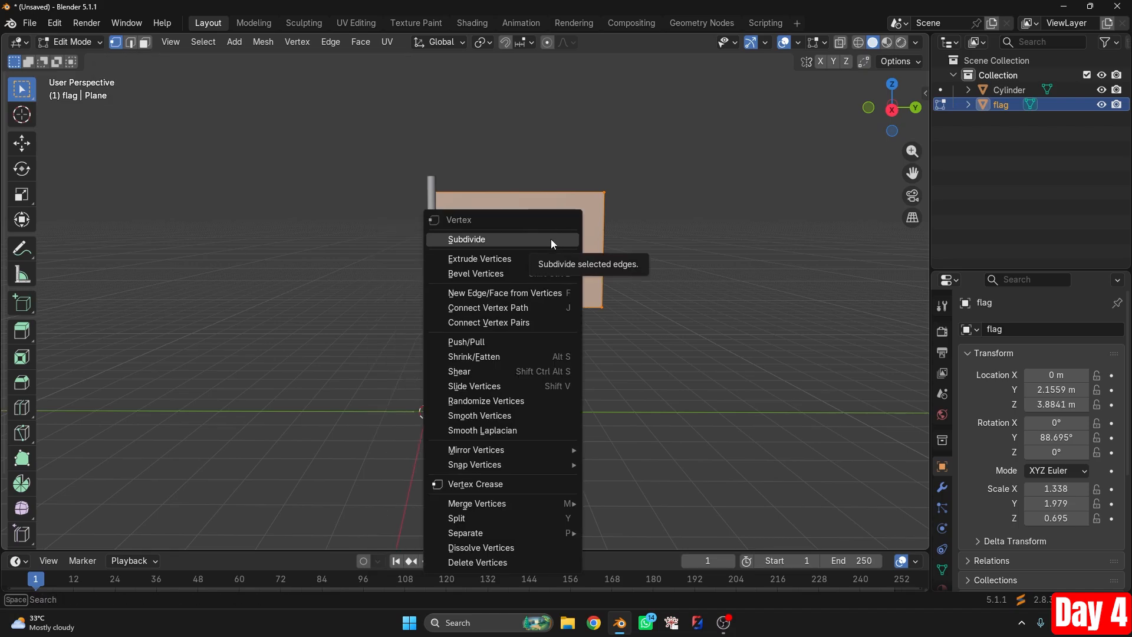
click(551, 239)
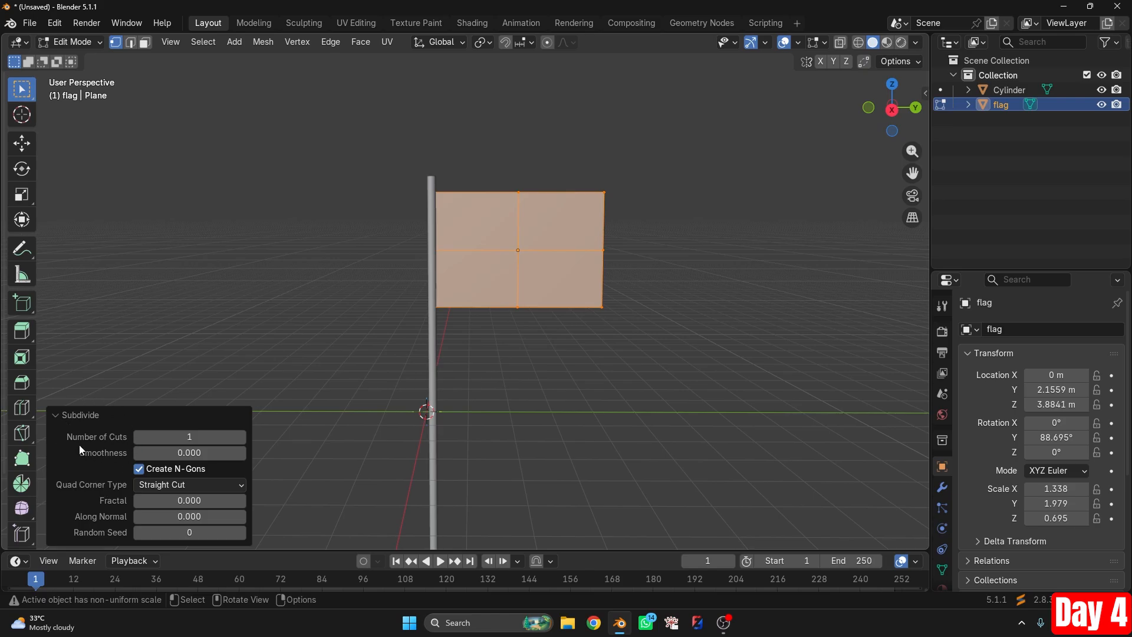
Set the subdivision's number of cuts to 25 and clear the vertex selection.
click(193, 436)
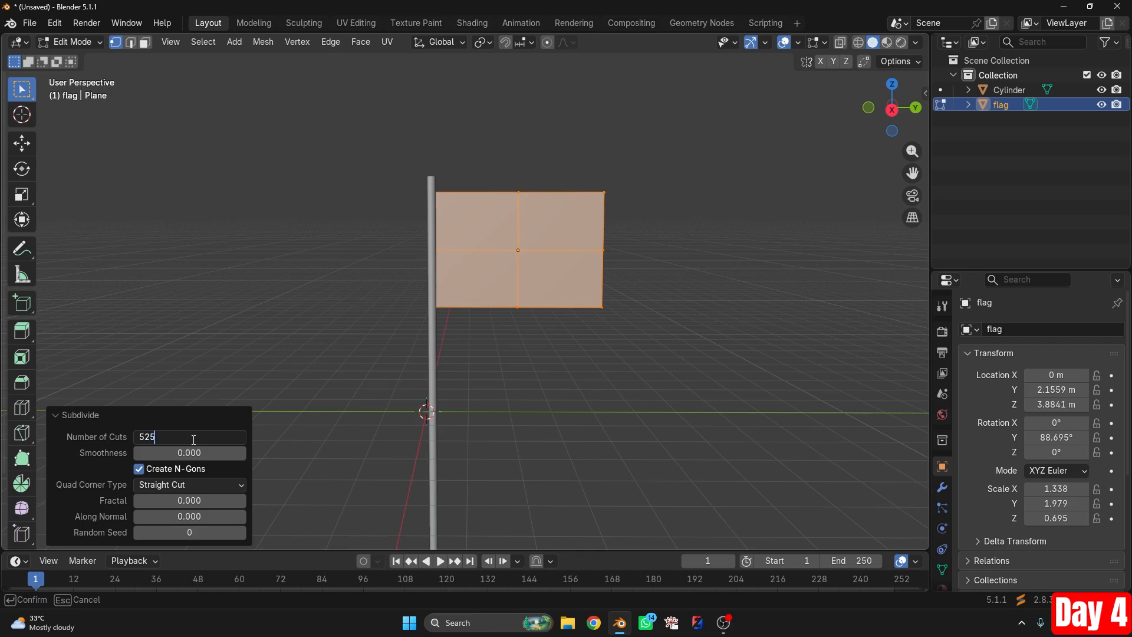
key(BackSpace)
key(BackSpace)
text(25)
key(Return)
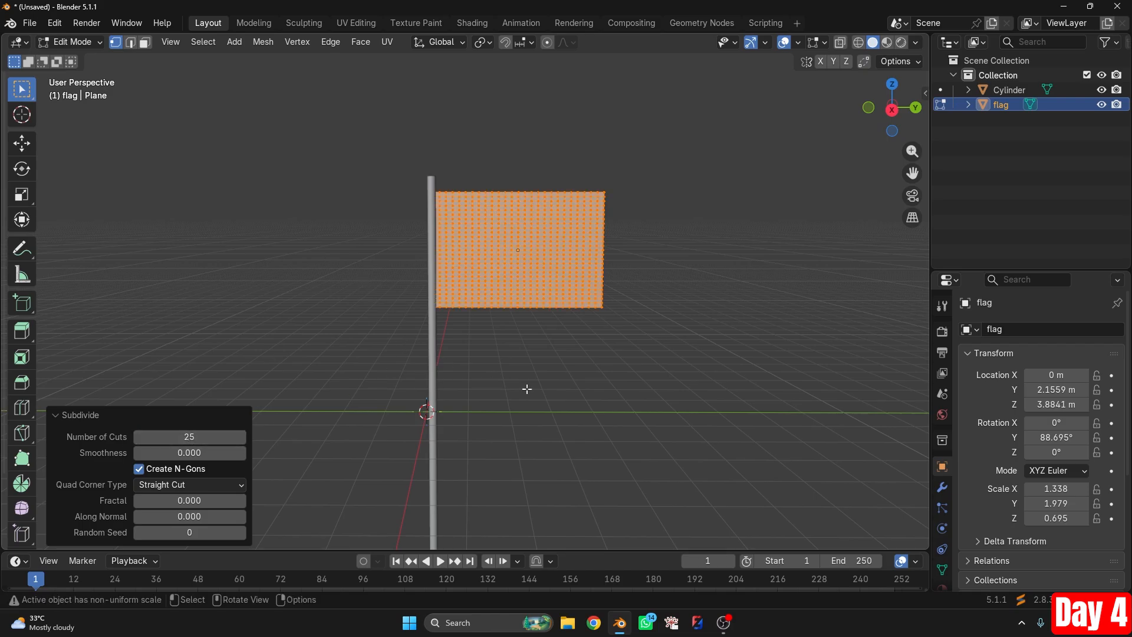
click(616, 421)
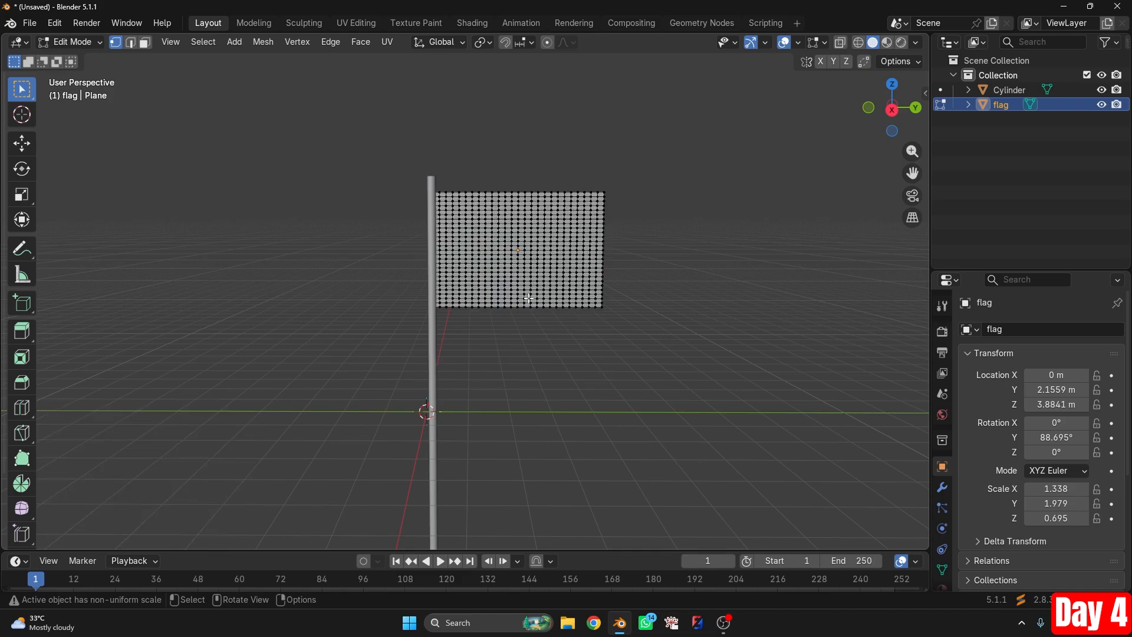
Try out box selections over different vertex columns of the subdivided flag, clearing the selection each time.
drag(633, 125, 594, 381)
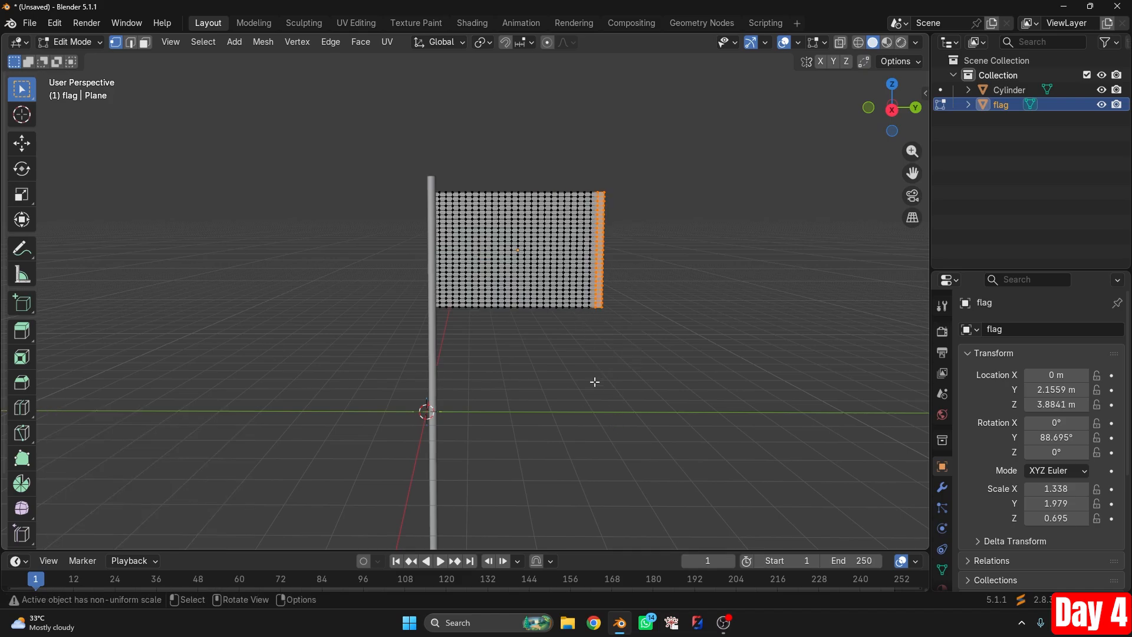
click(639, 328)
key(Left)
drag(481, 158, 662, 367)
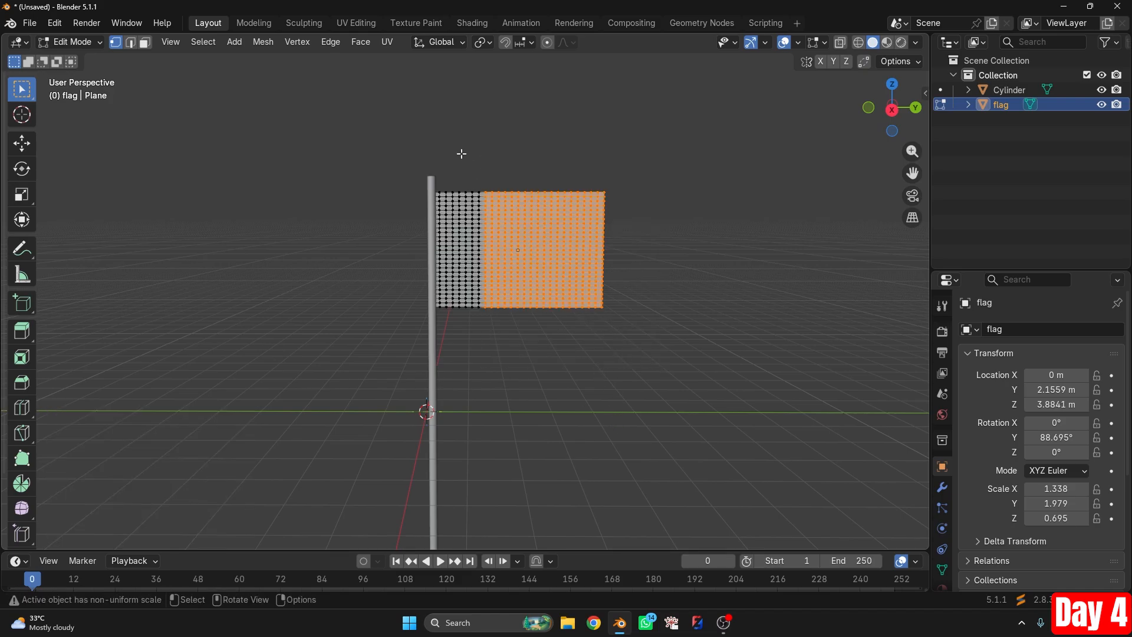
drag(444, 142, 621, 356)
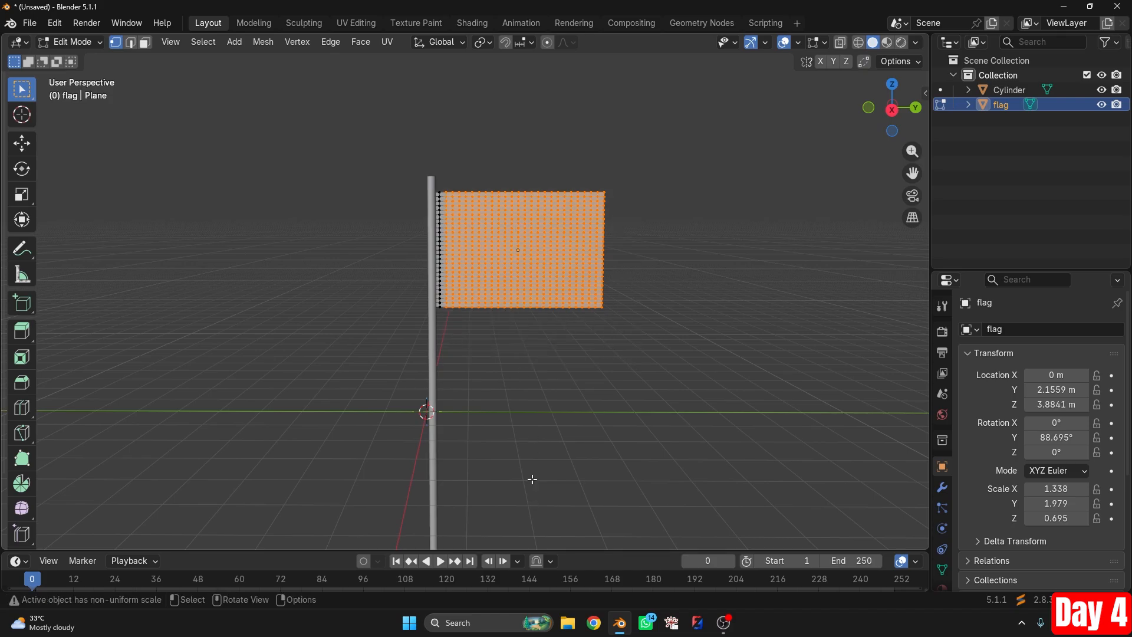
click(543, 394)
scroll(543, 394, down, 7)
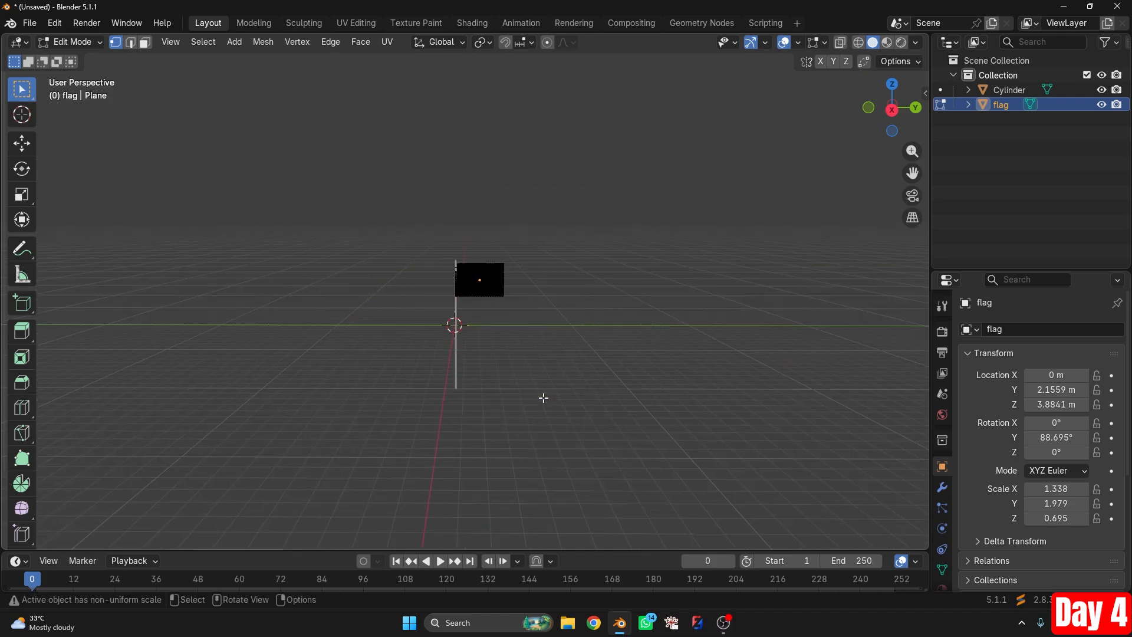
scroll(543, 398, up, 7)
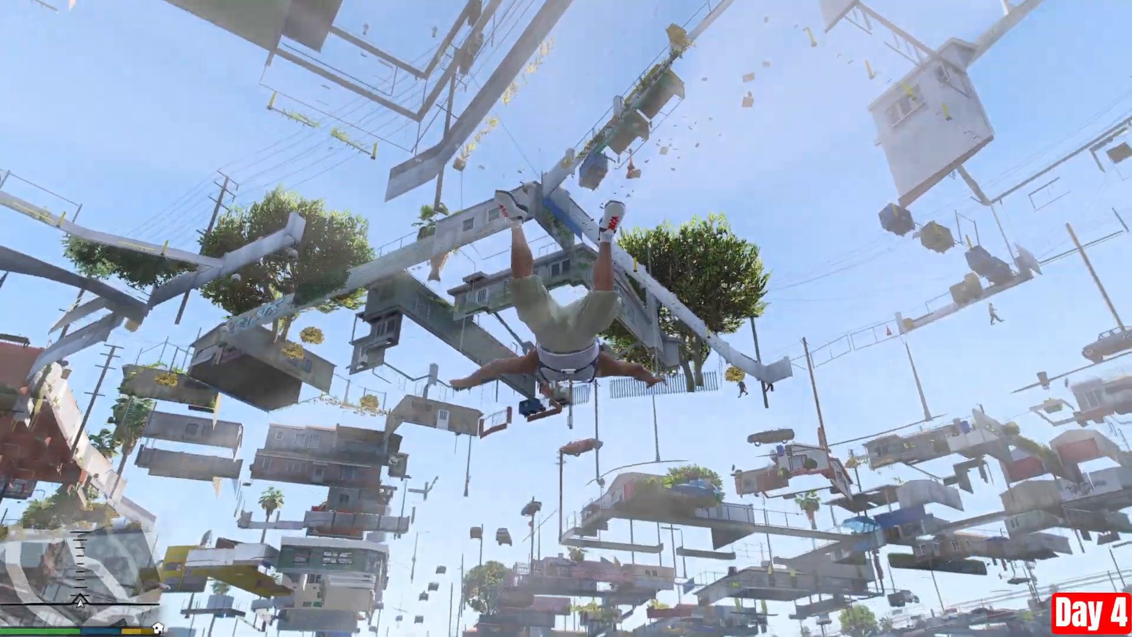
drag(692, 106, 430, 364)
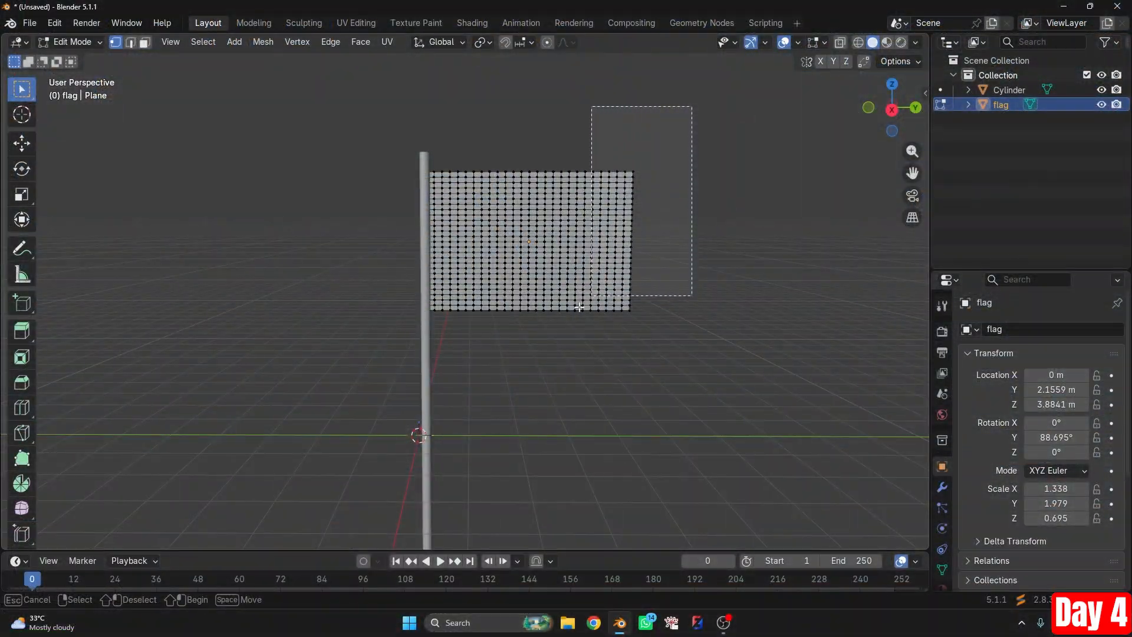
drag(397, 106, 437, 370)
drag(633, 107, 527, 393)
click(685, 313)
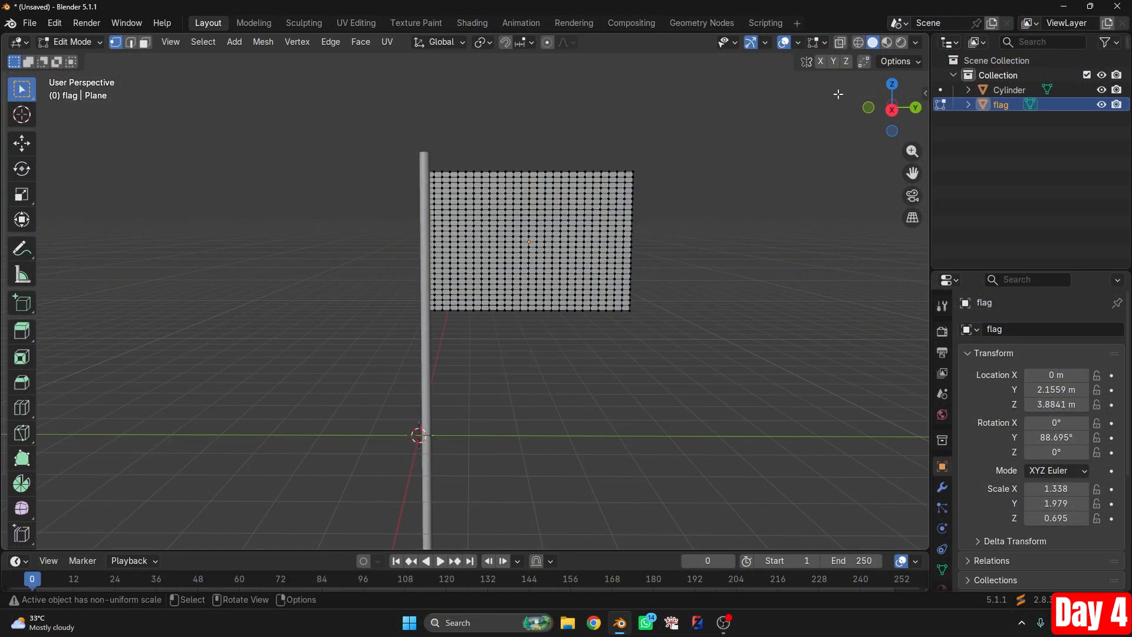
Switch the viewport to wireframe shading and box-select the flag's vertex column along the pole.
click(859, 45)
scroll(465, 179, up, 5)
drag(411, 77, 436, 462)
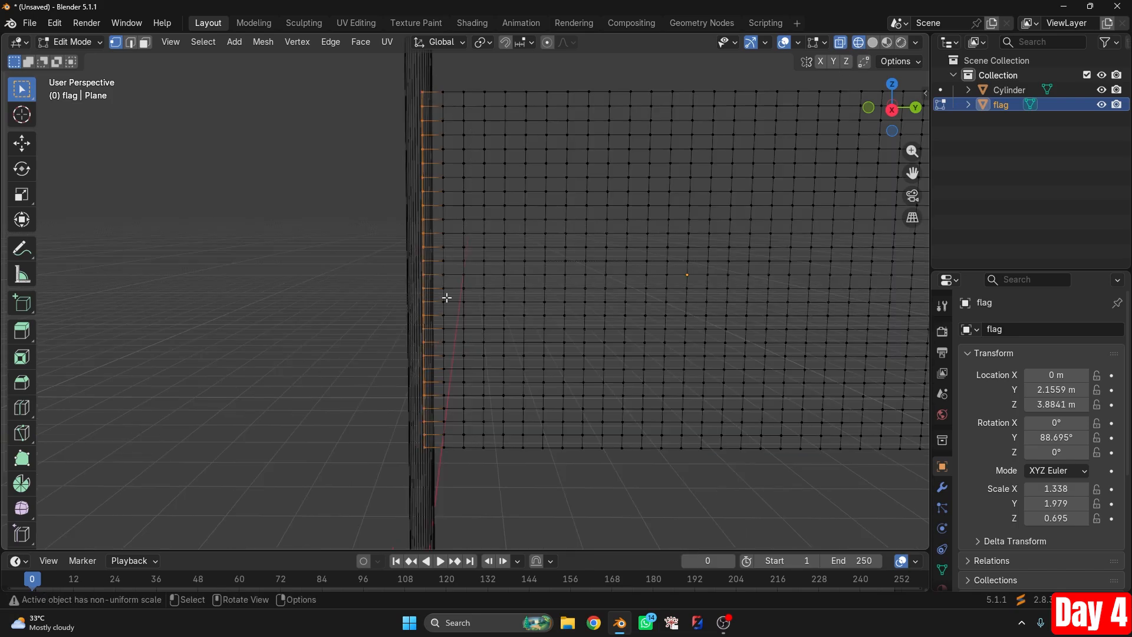
drag(366, 69, 432, 459)
scroll(457, 440, down, 6)
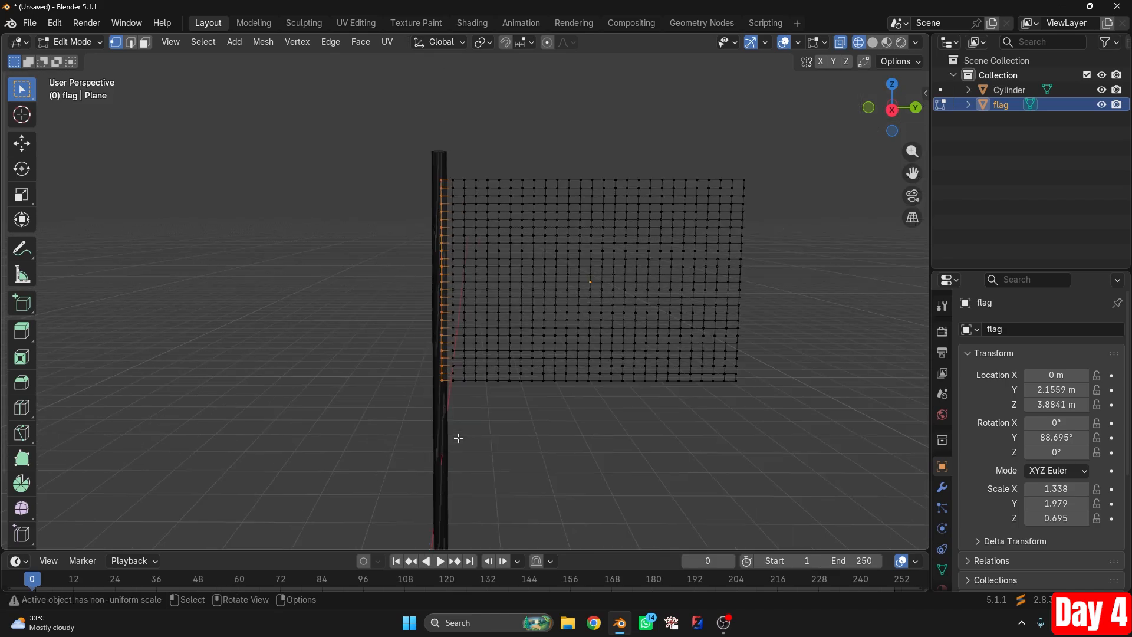
shift+middle_drag(619, 442, 539, 376)
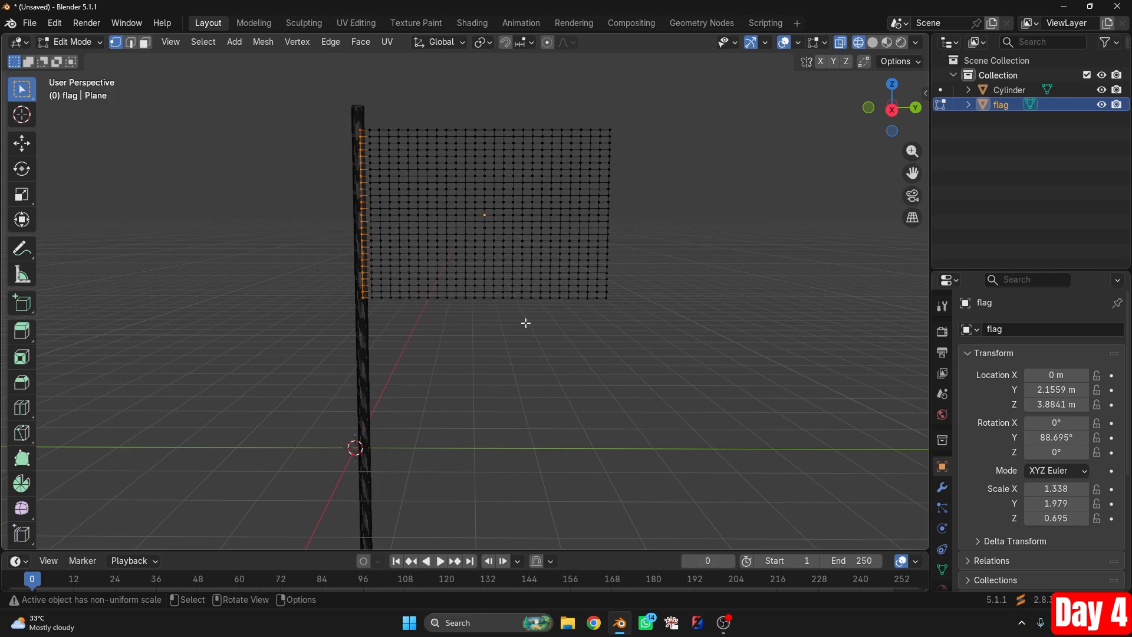
Add a vertex group named "pins" to the flag mesh and assign the selected pole-side vertices to it.
click(942, 487)
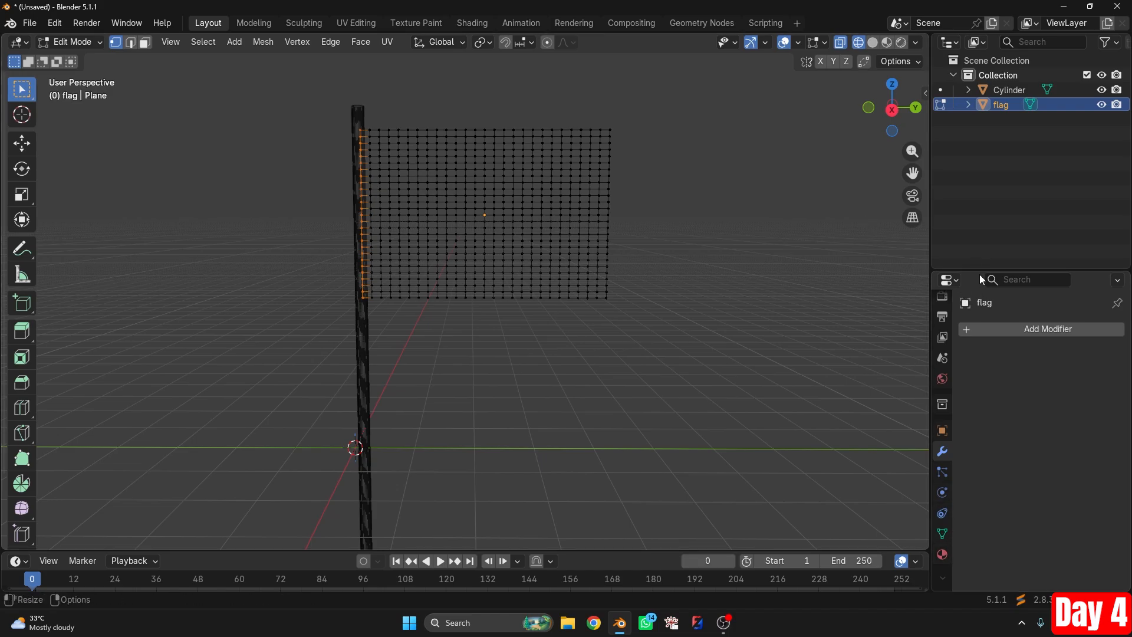
drag(980, 275, 980, 149)
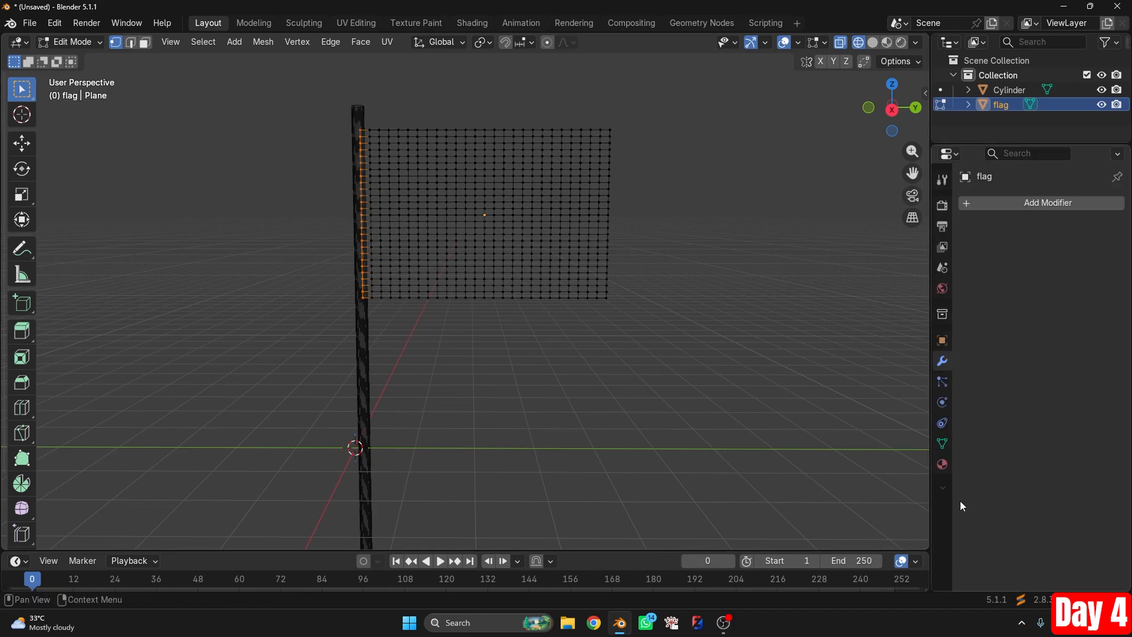
click(943, 443)
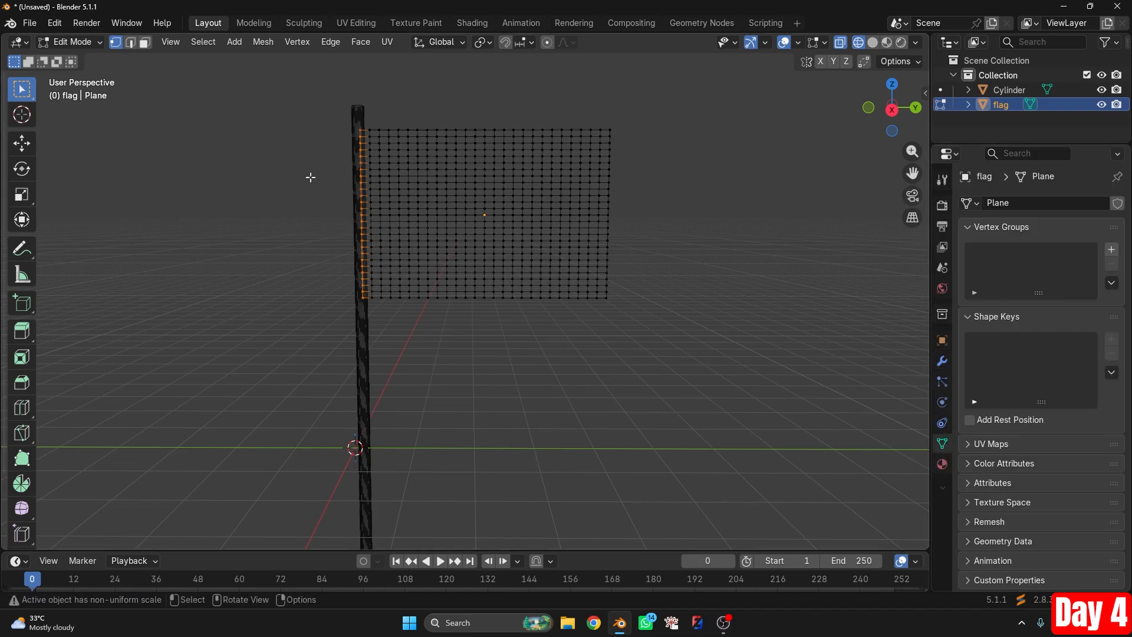
click(969, 229)
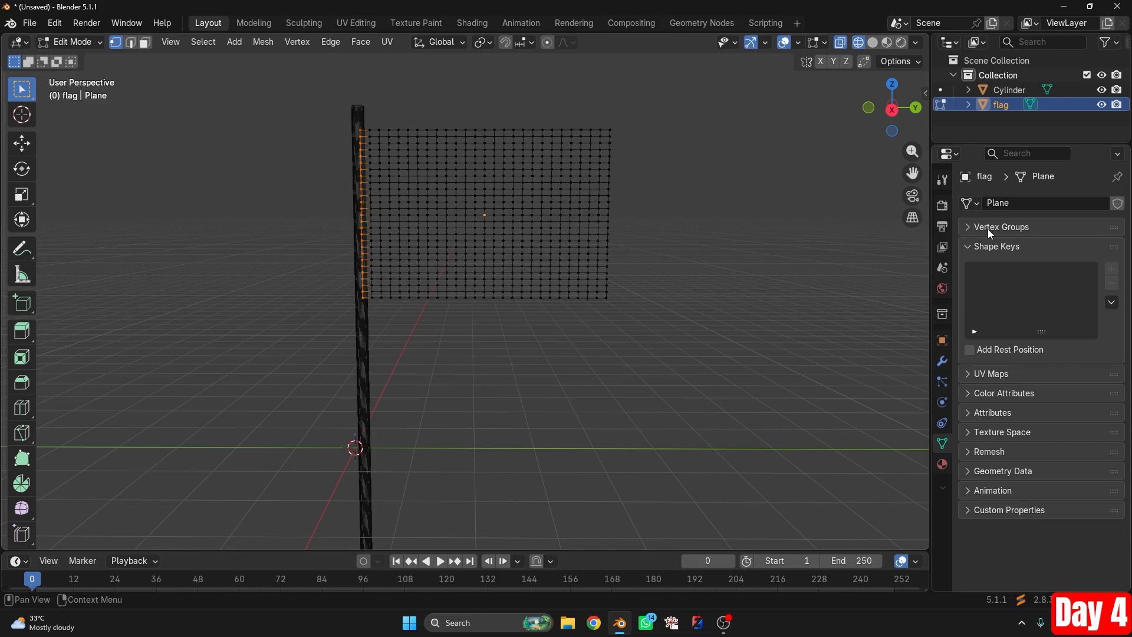
click(974, 228)
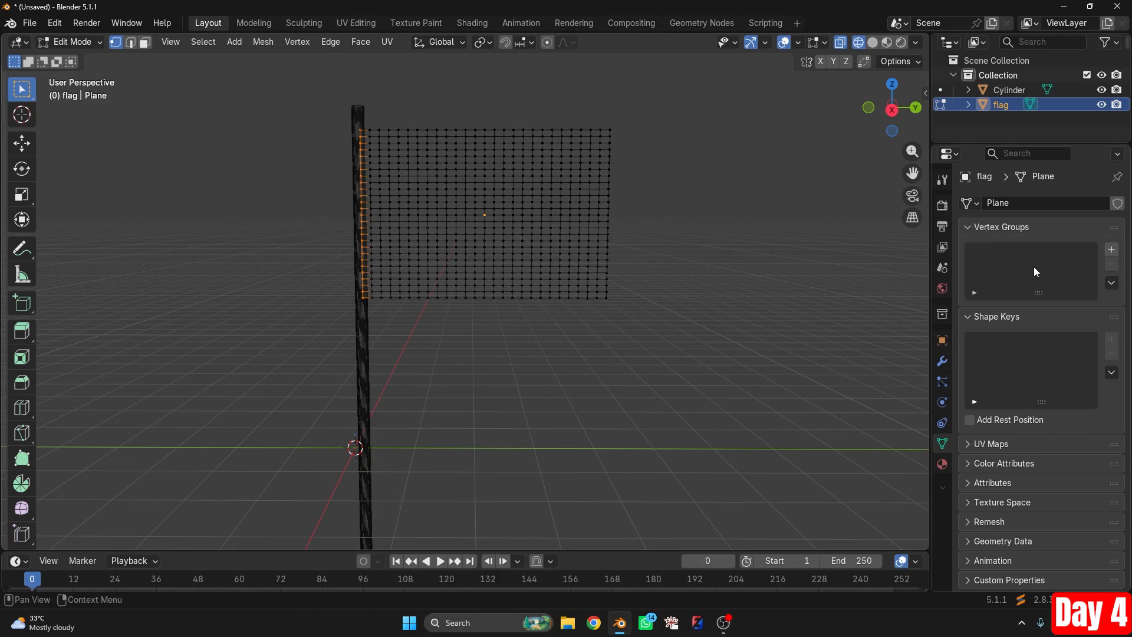
click(1111, 251)
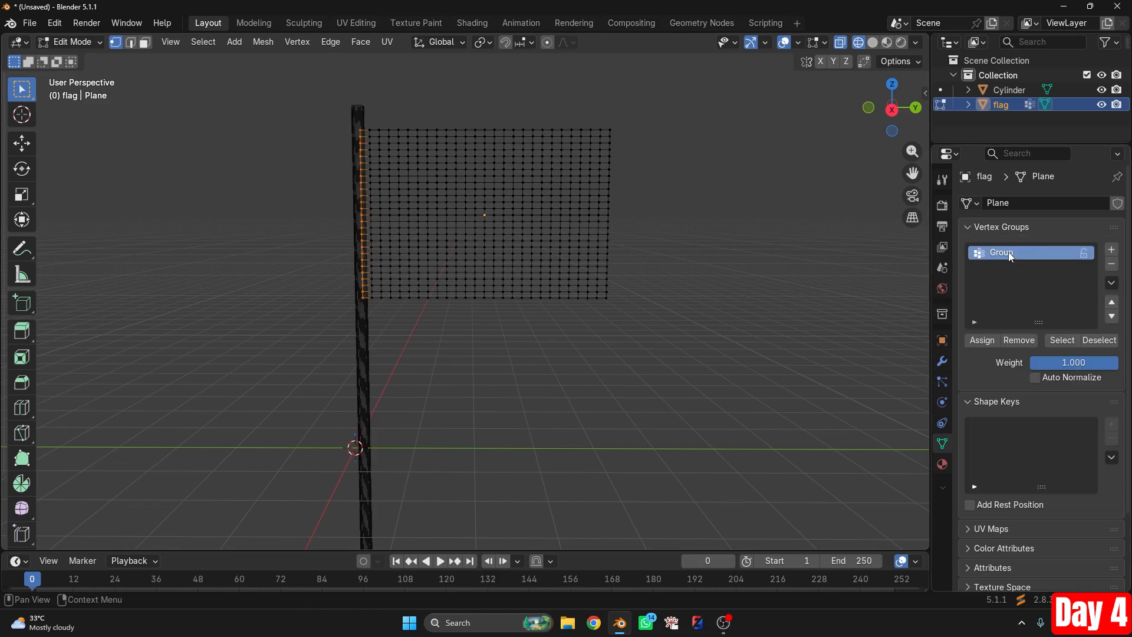
double_click(1010, 253)
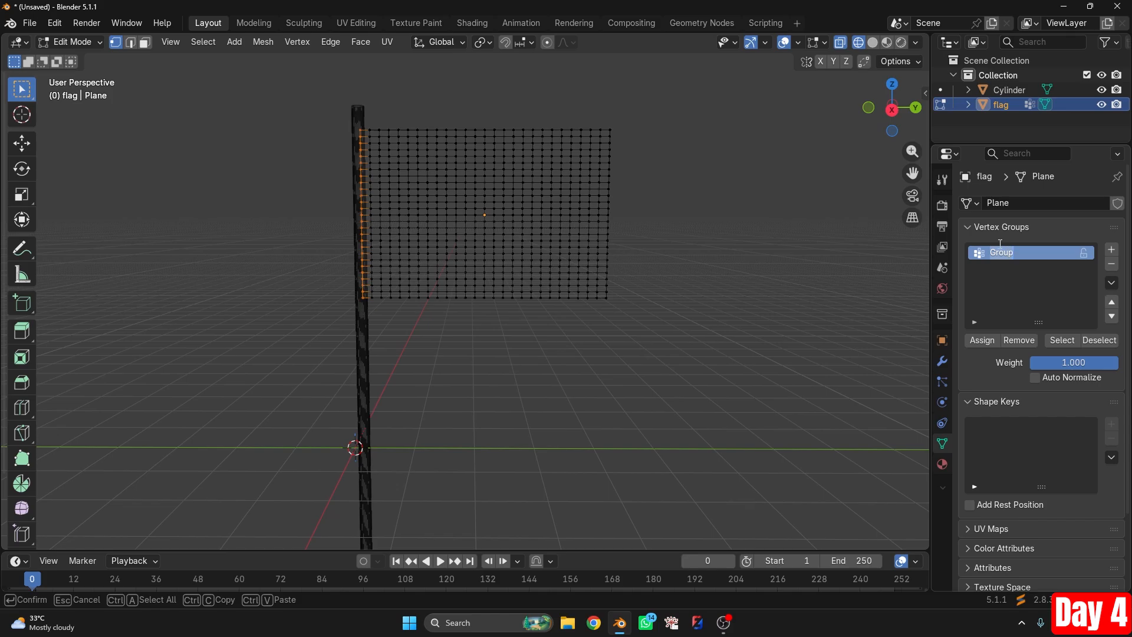
text(pins)
key(Return)
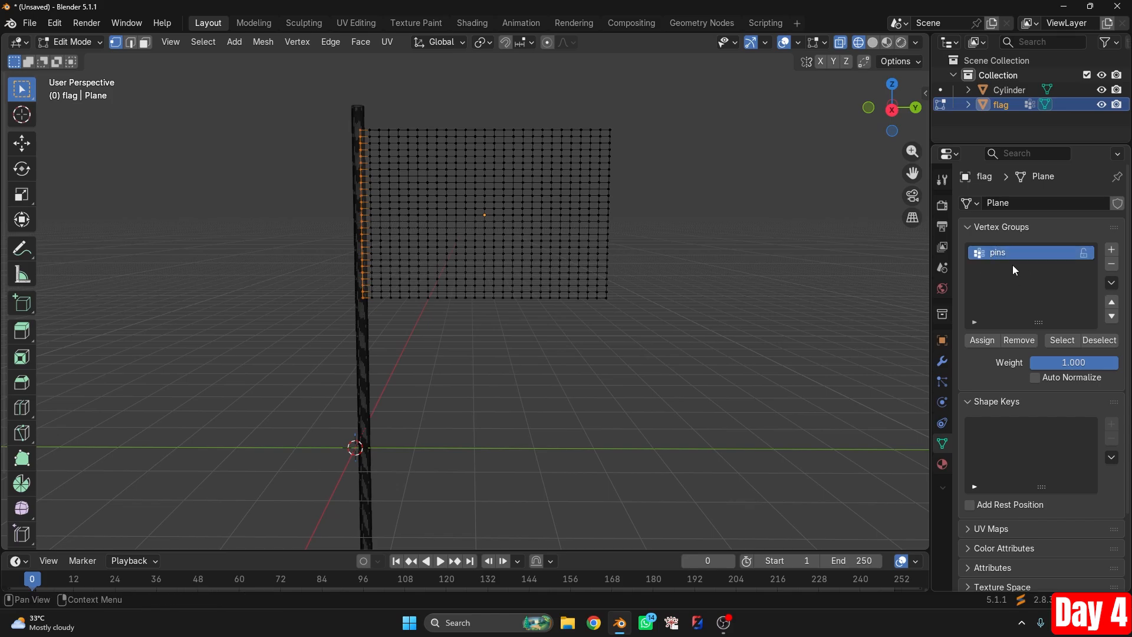
click(982, 341)
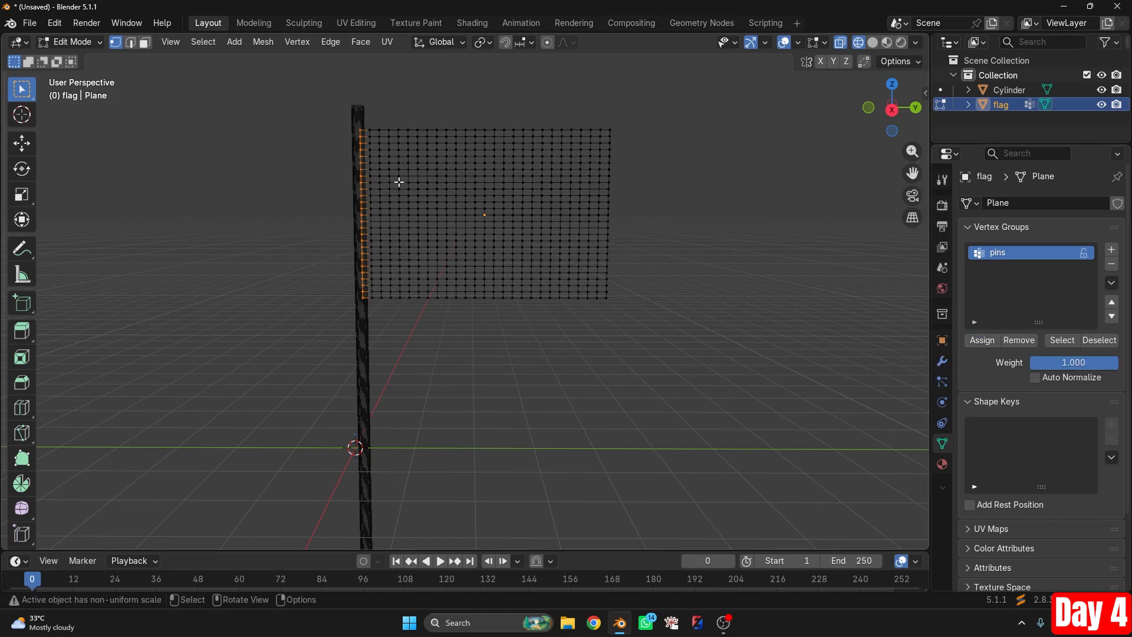
Return the flag to Object Mode and switch the viewport back to solid shading.
click(966, 227)
ctrl+click(966, 227)
key(Tab)
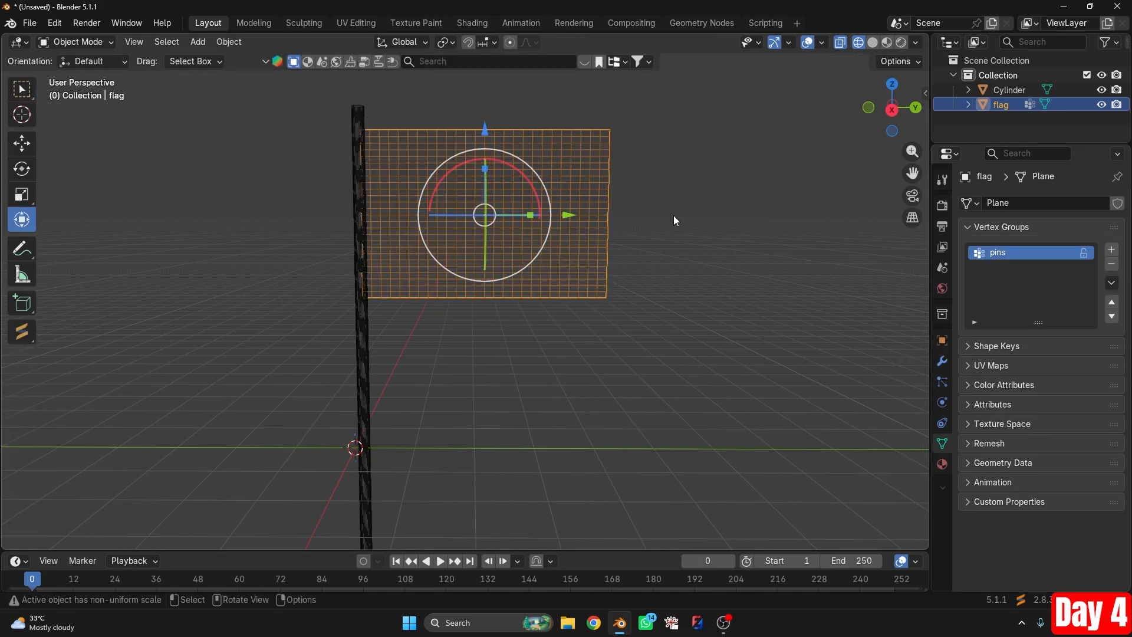
click(89, 43)
click(277, 212)
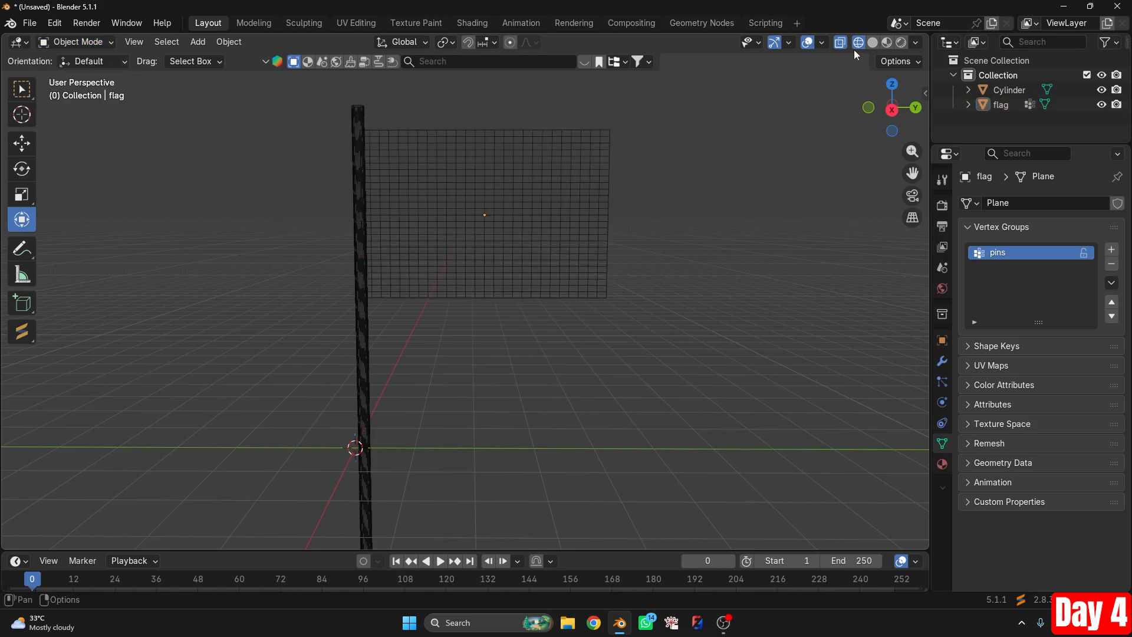
click(873, 43)
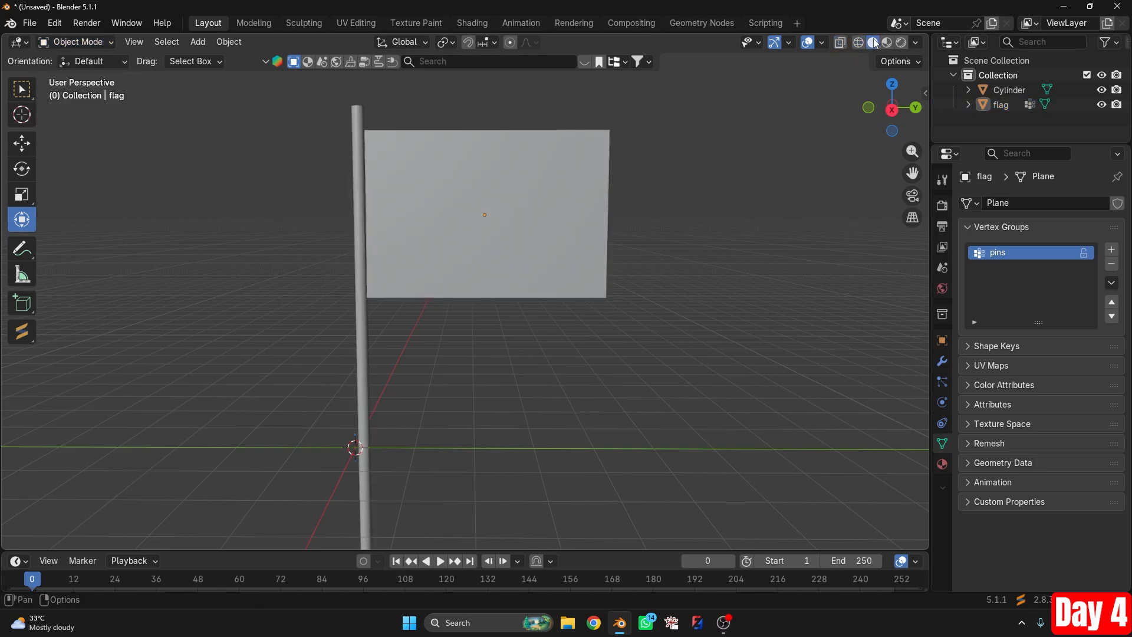
Select the flag and the pole in turn, finishing with the flag as the active object.
mouse_move(656, 107)
mouse_down()
mouse_move(528, 288)
mouse_move(395, 335)
mouse_up()
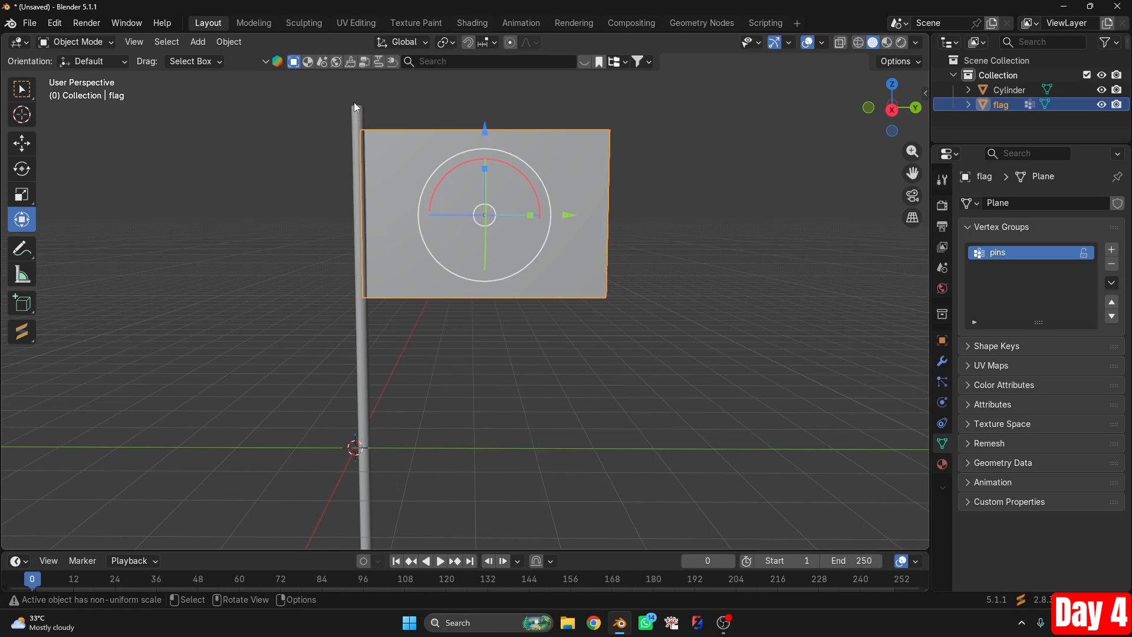
drag(335, 85, 384, 115)
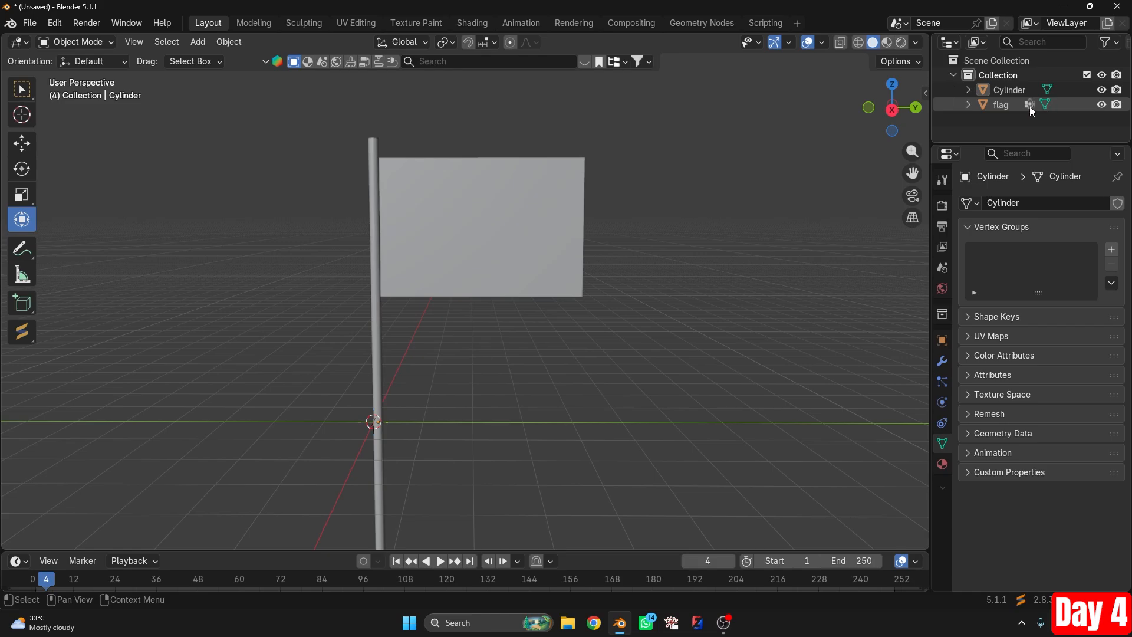
click(1030, 106)
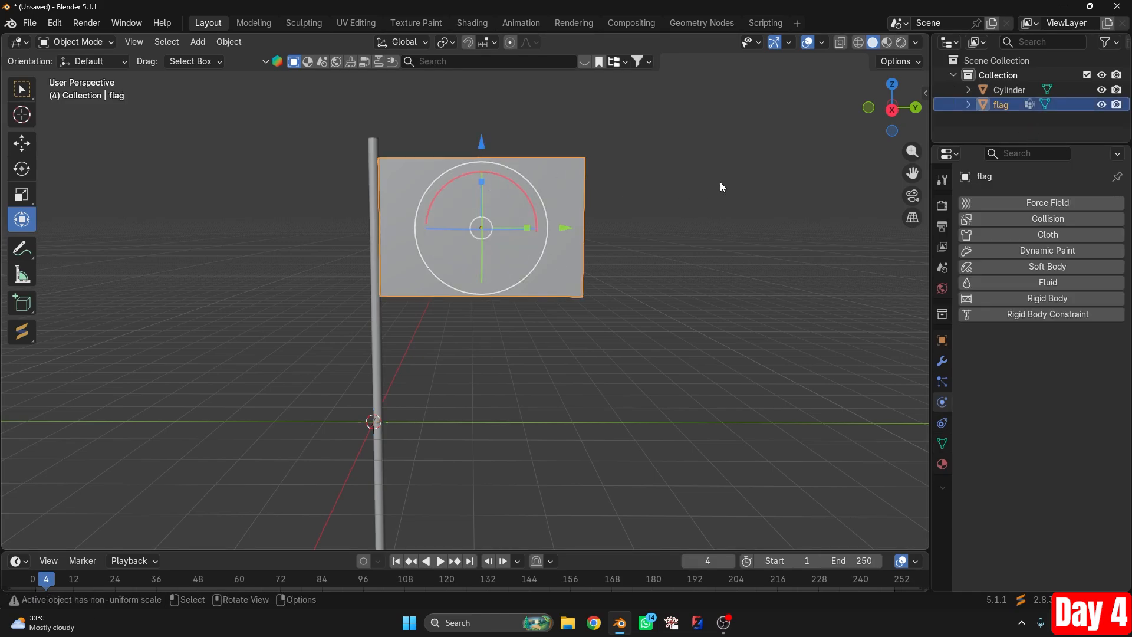
Open the flag's physics settings and remove the Cloth simulation from it.
drag(609, 101, 480, 317)
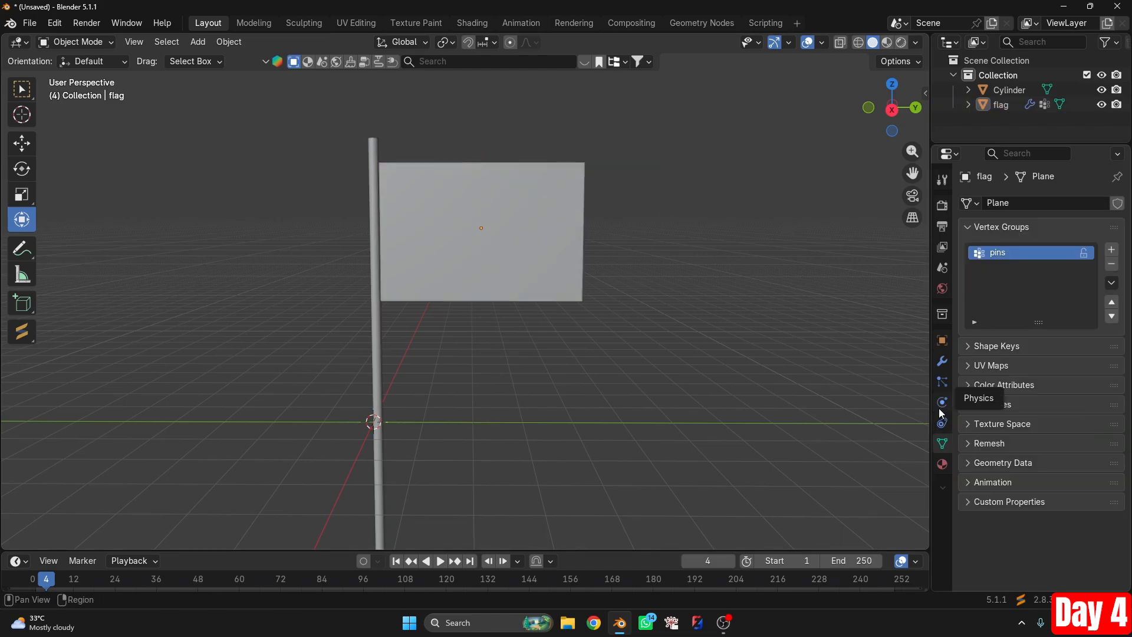
click(941, 404)
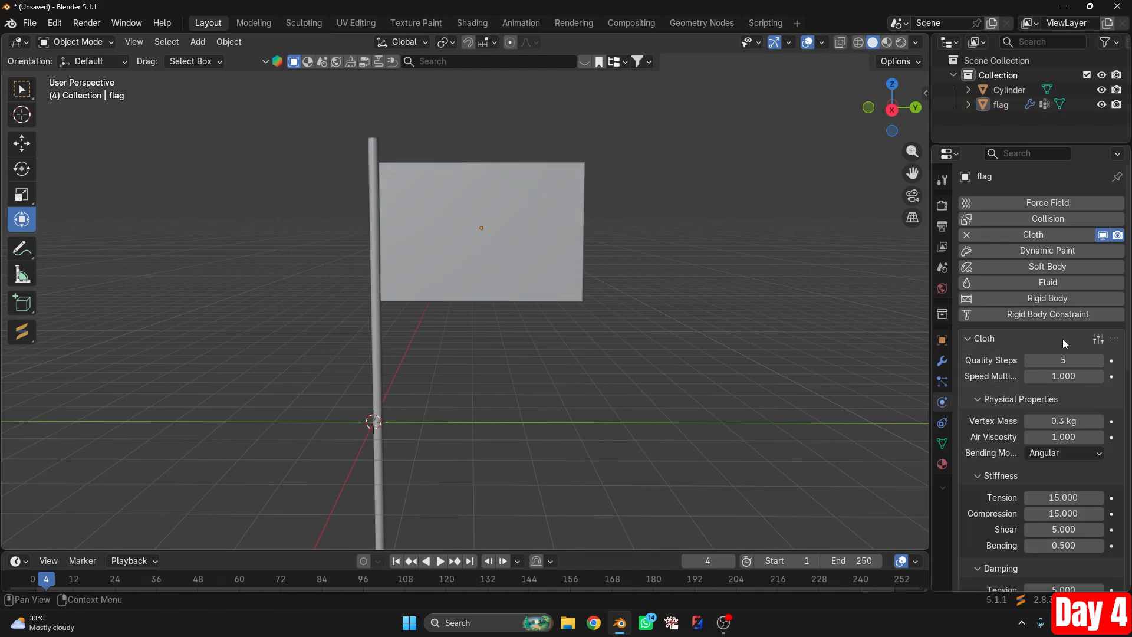
click(966, 235)
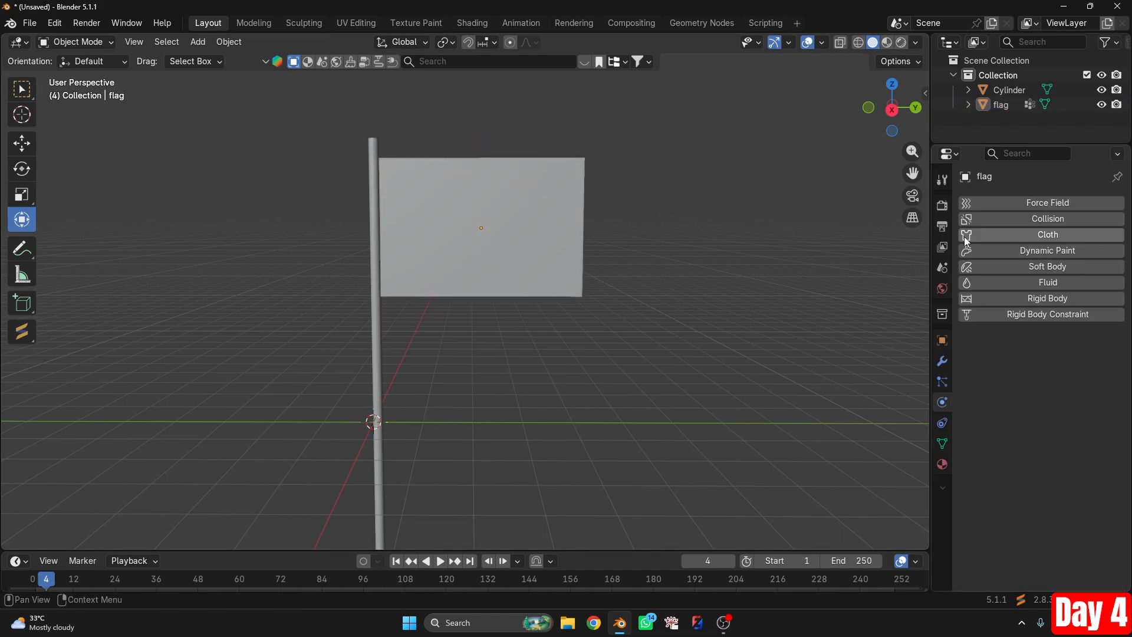
Add Cloth physics to the flag and choose the "pins" vertex group as its Shape pin group.
click(1055, 237)
scroll(968, 347, down, 10)
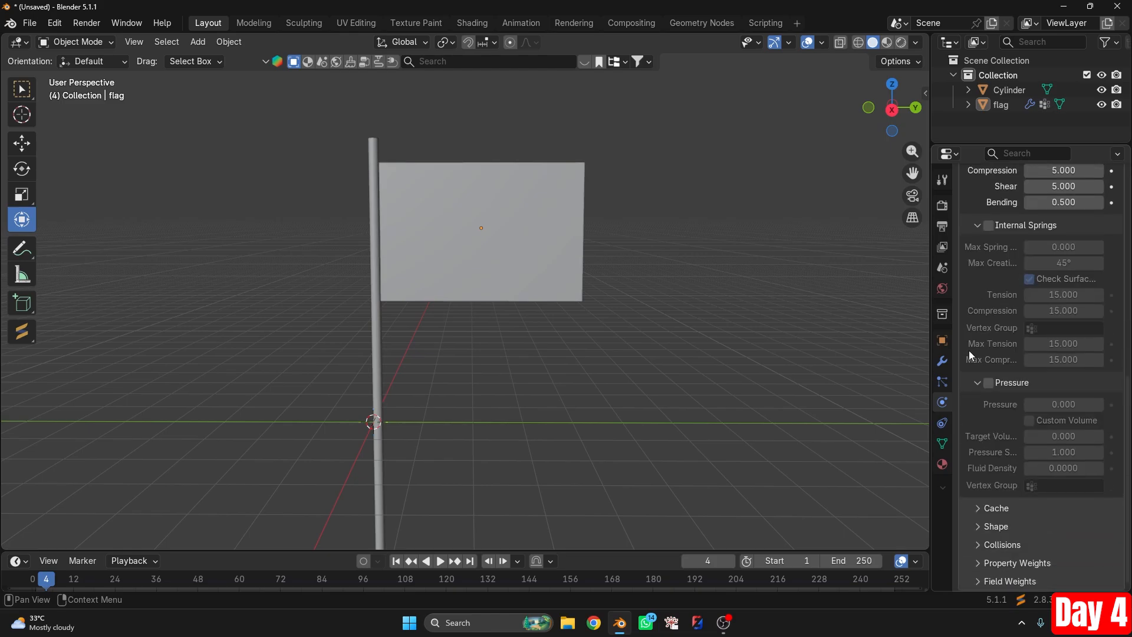
click(979, 526)
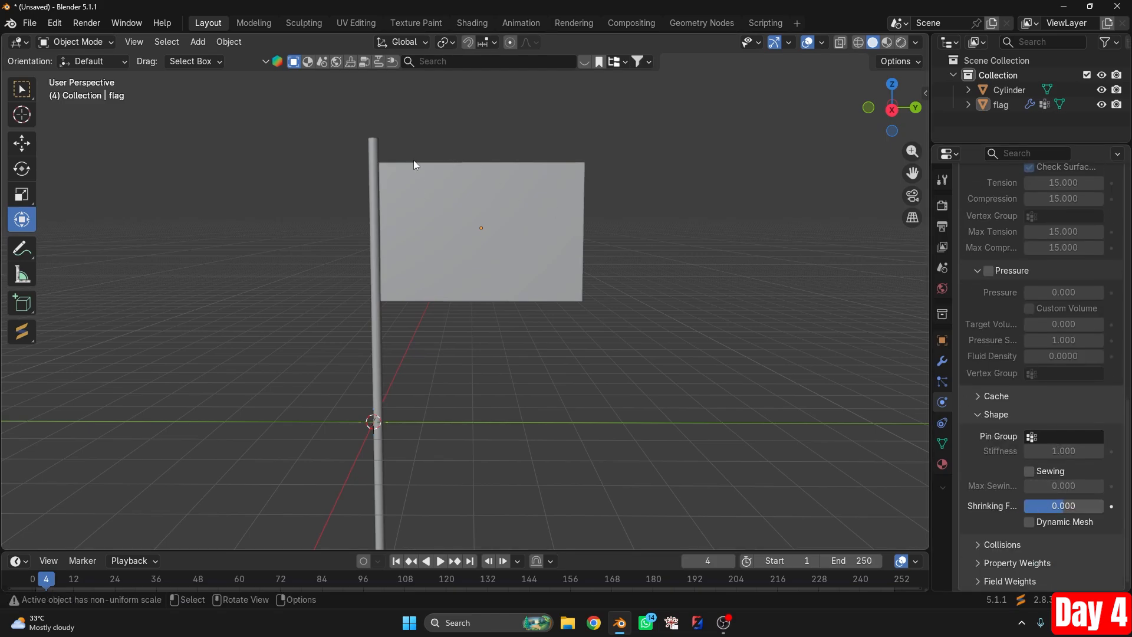
click(1067, 438)
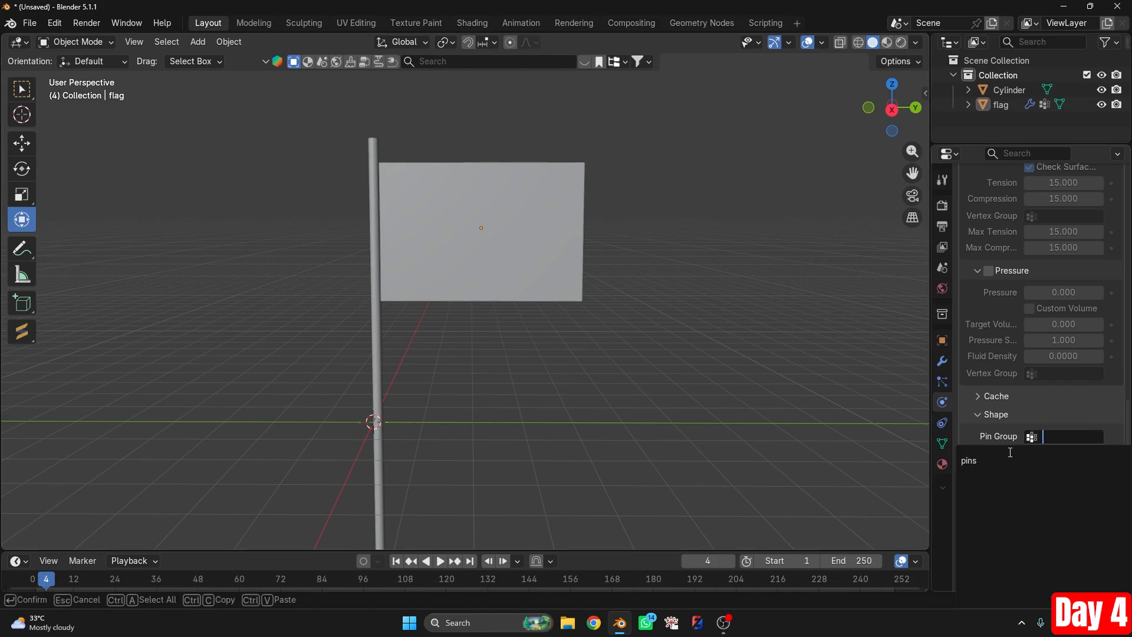
click(976, 460)
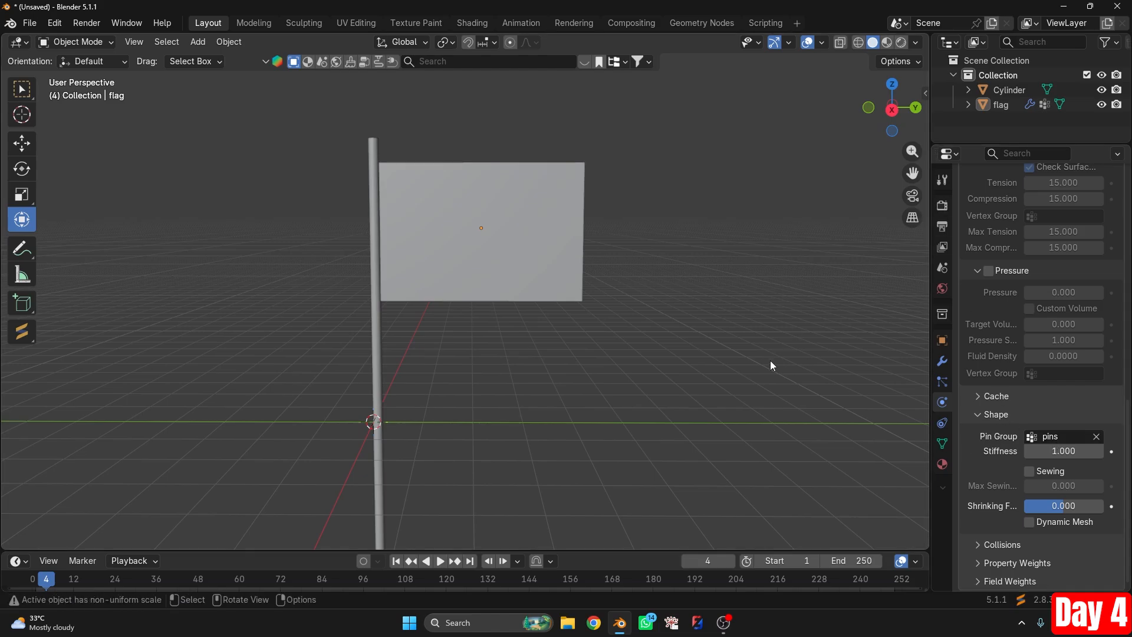
Play the pinned cloth simulation and move the timeline back to its start.
key(space)
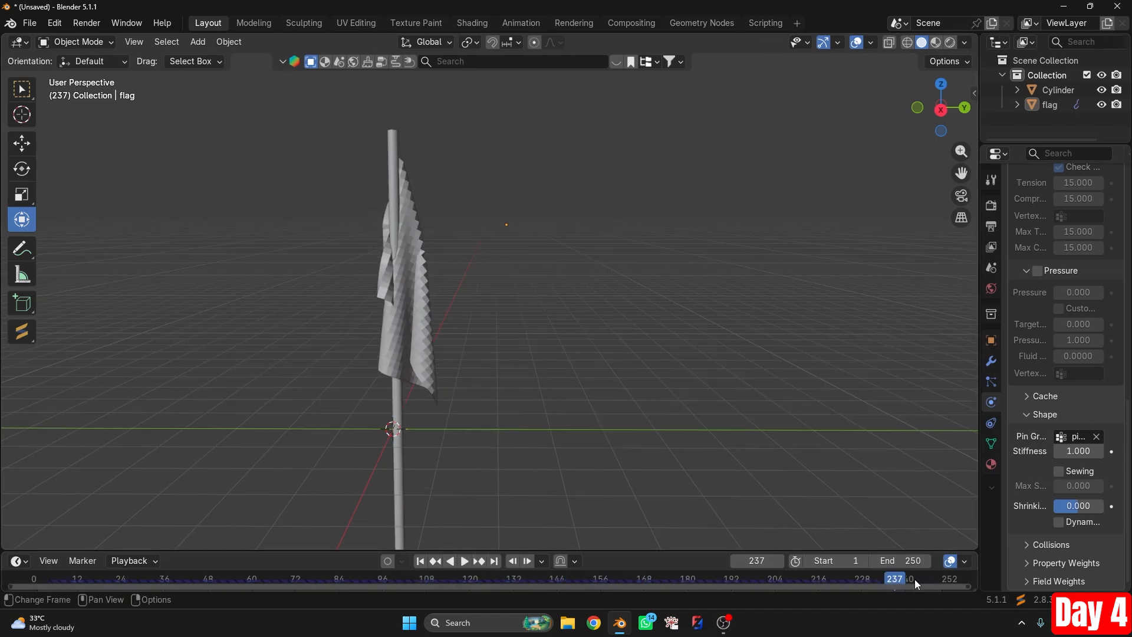
ctrl+scroll(560, 562, left, 6)
ctrl+scroll(413, 560, left, 5)
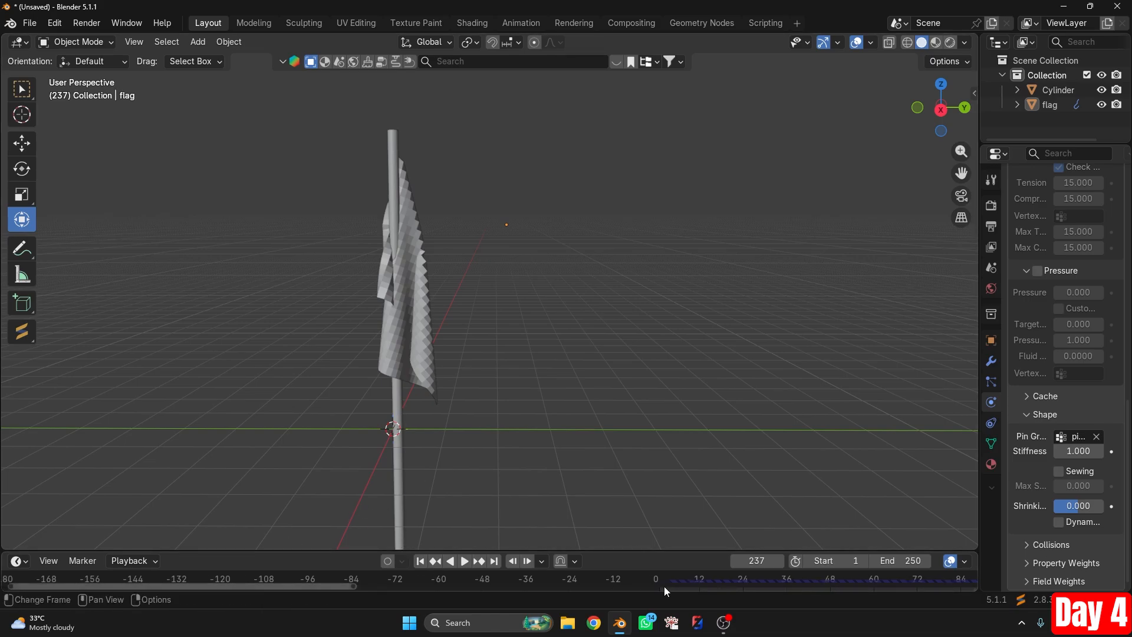
click(663, 586)
drag(671, 579, 198, 567)
Select the flag, replay its cloth simulation, and stop and rewind to frame 1.
click(483, 283)
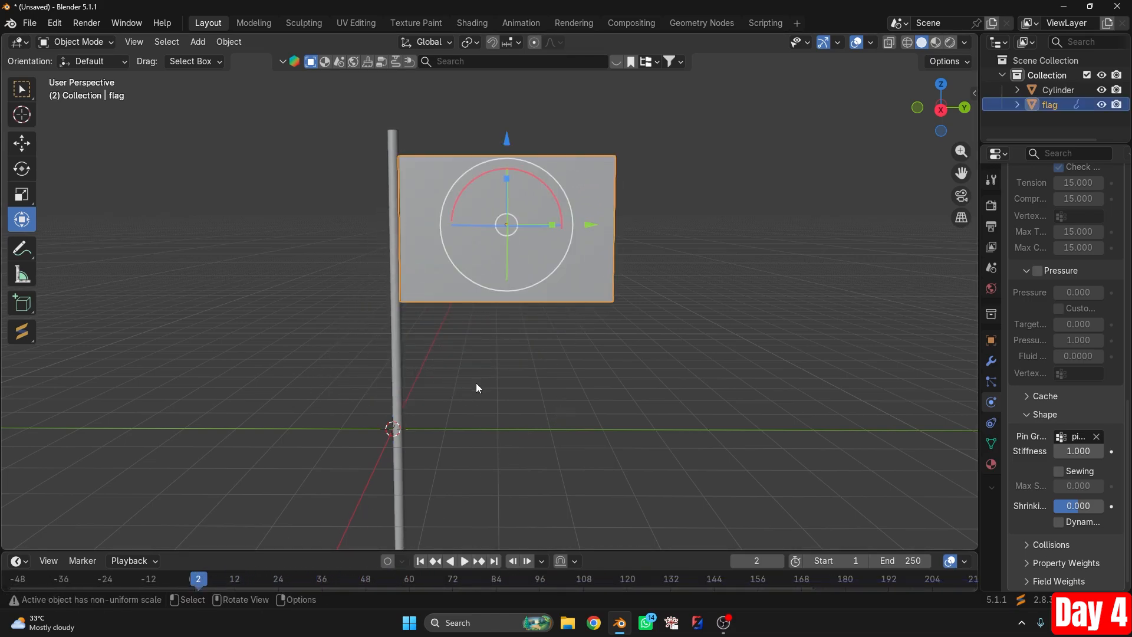
key(space)
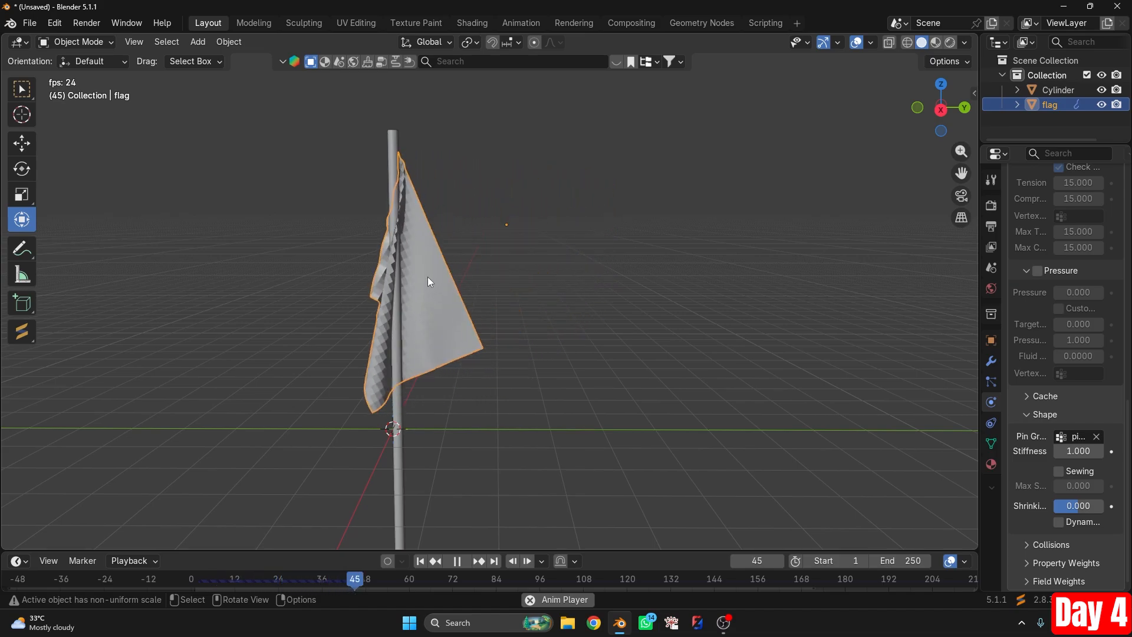
key(Escape)
drag(391, 580, 195, 567)
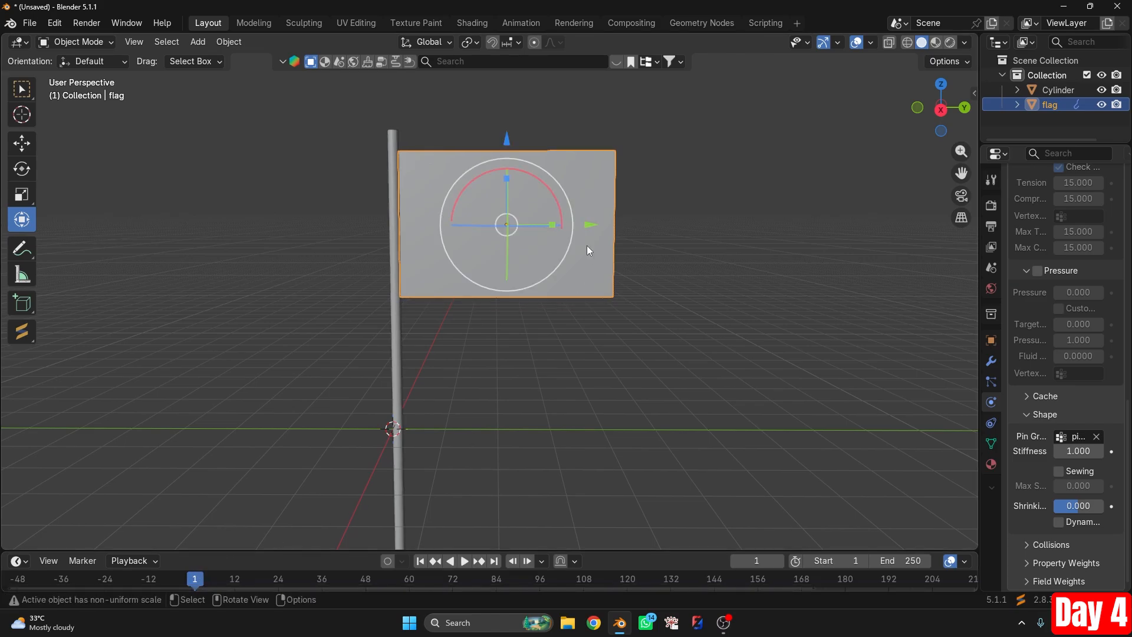
Apply Shade Smooth to the flag and play the simulation to check it.
right_click(577, 169)
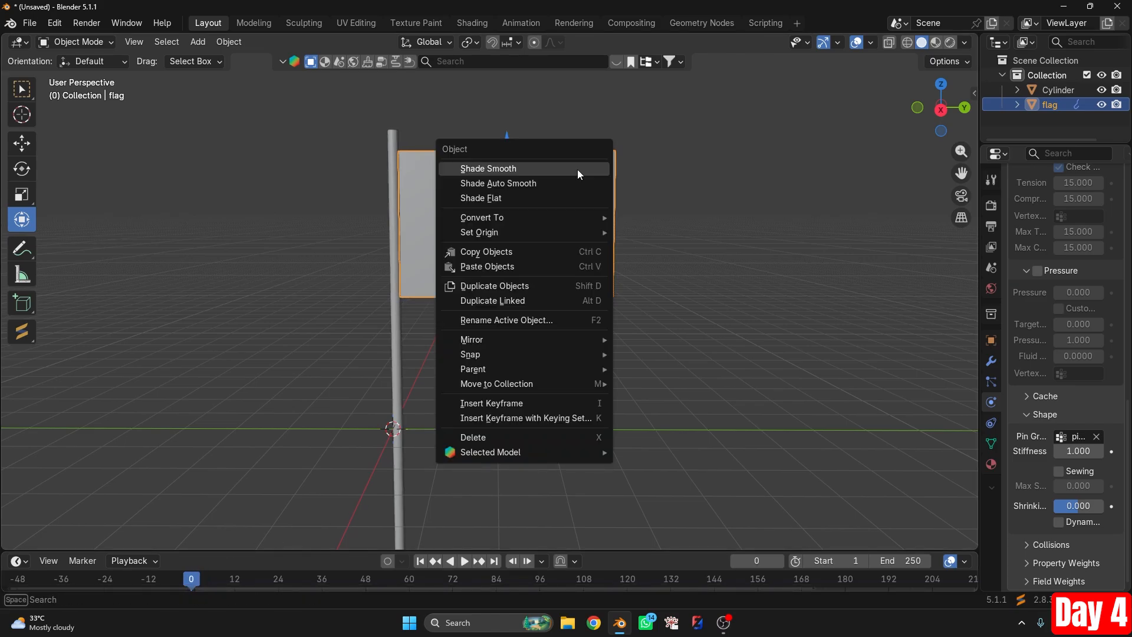
click(496, 168)
key(space)
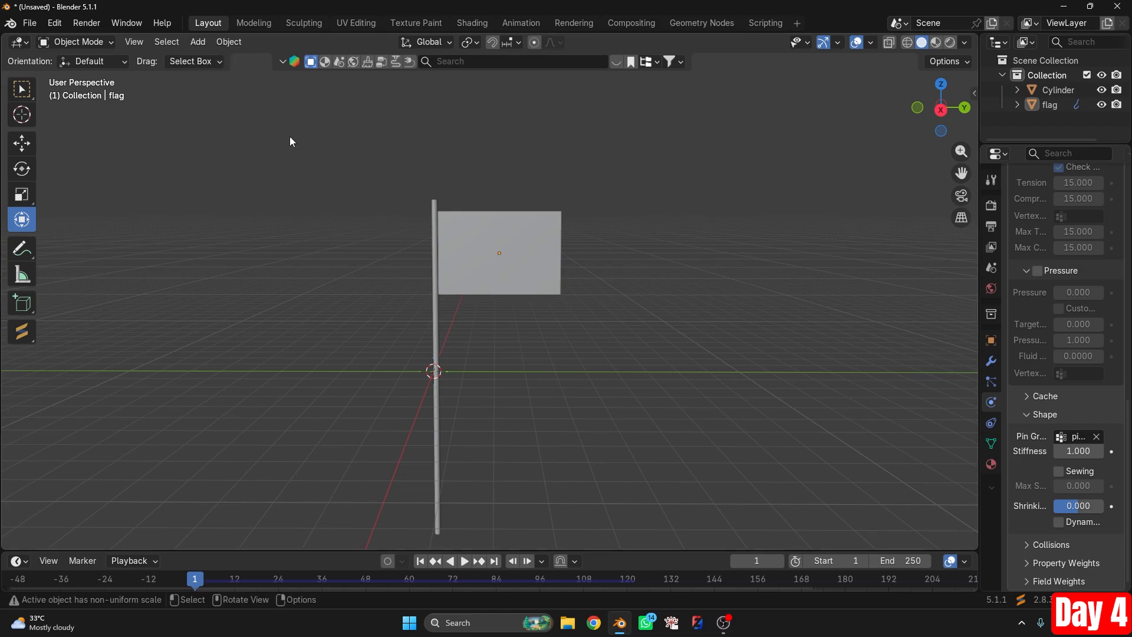
Add a Wind force field to the scene.
key(shift+a)
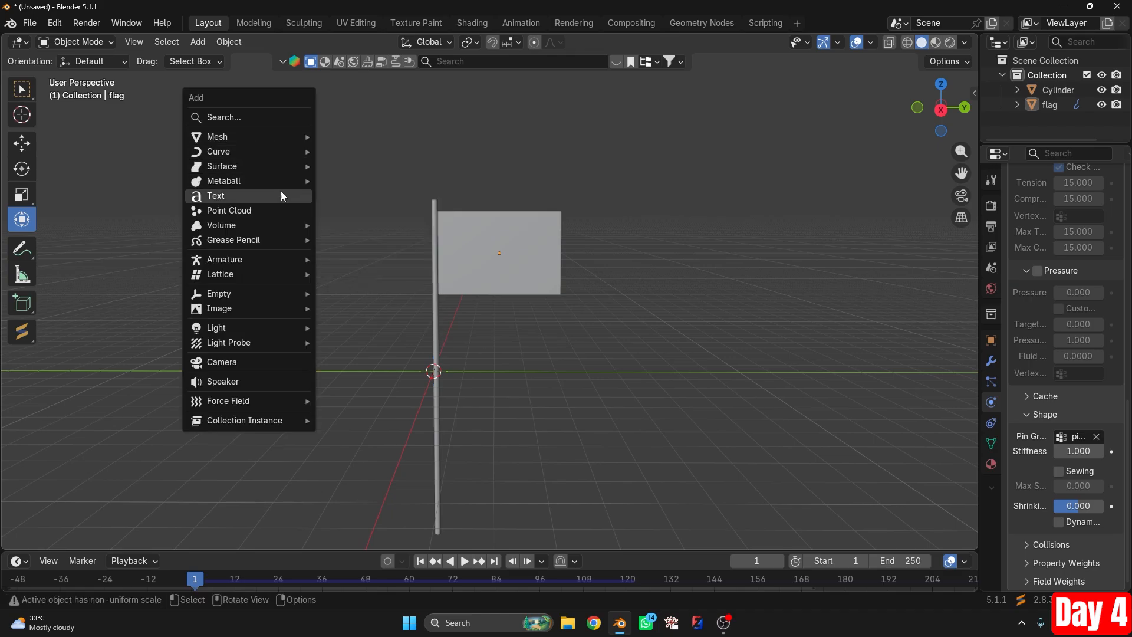
mouse_move(210, 405)
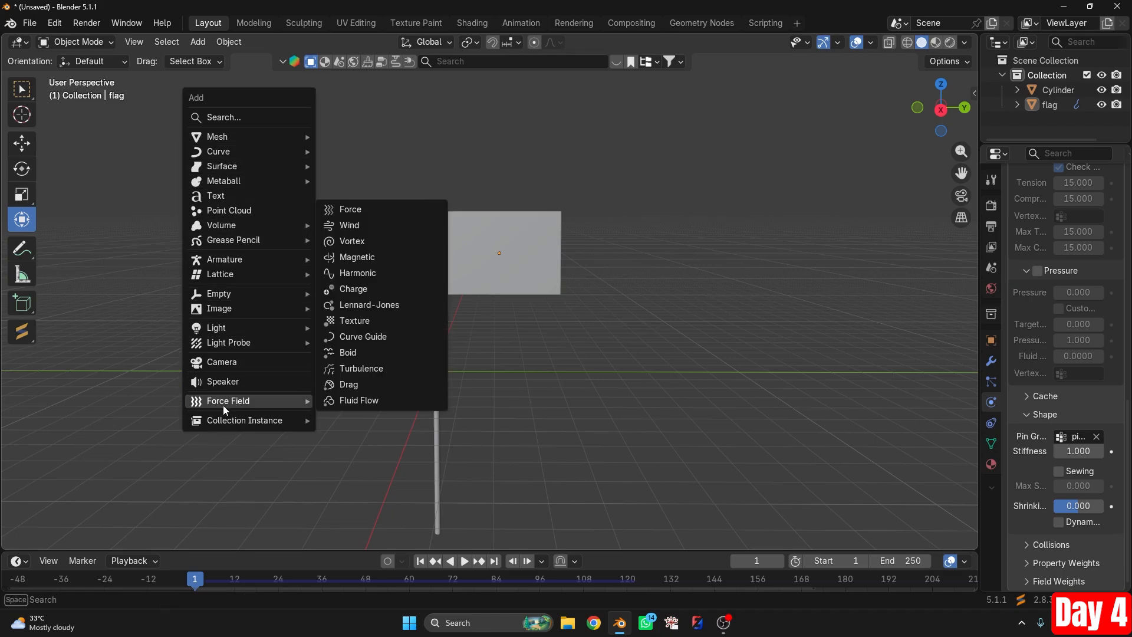
click(353, 229)
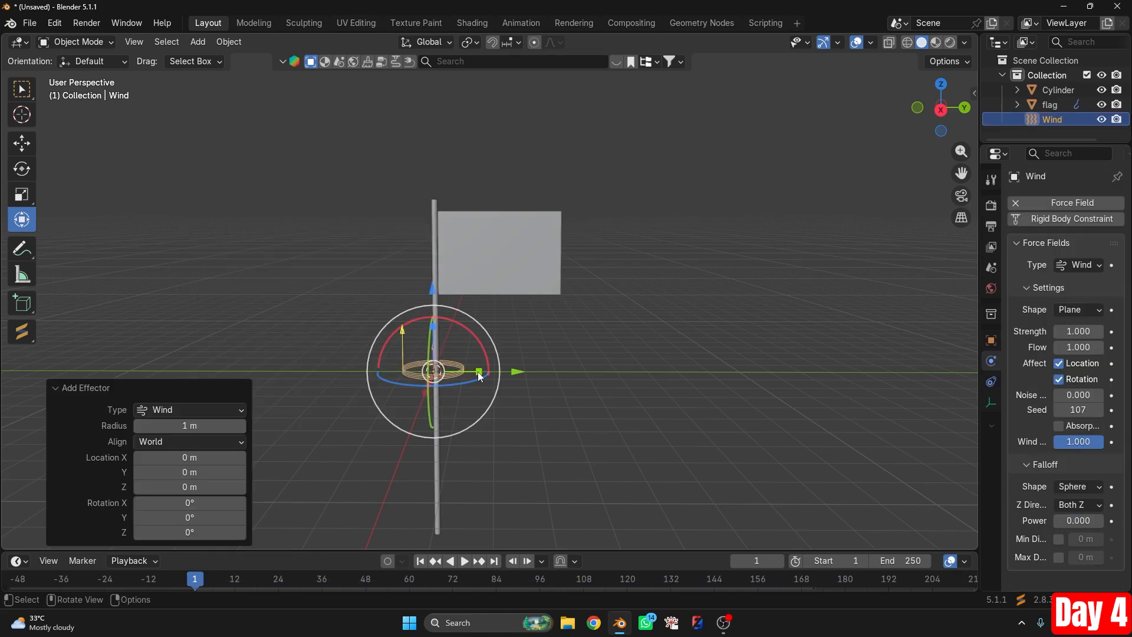
Move the wind field about -3.68 m along Y and enlarge it, stretching it further along Y by about 1.13.
drag(518, 374, 405, 359)
key(s)
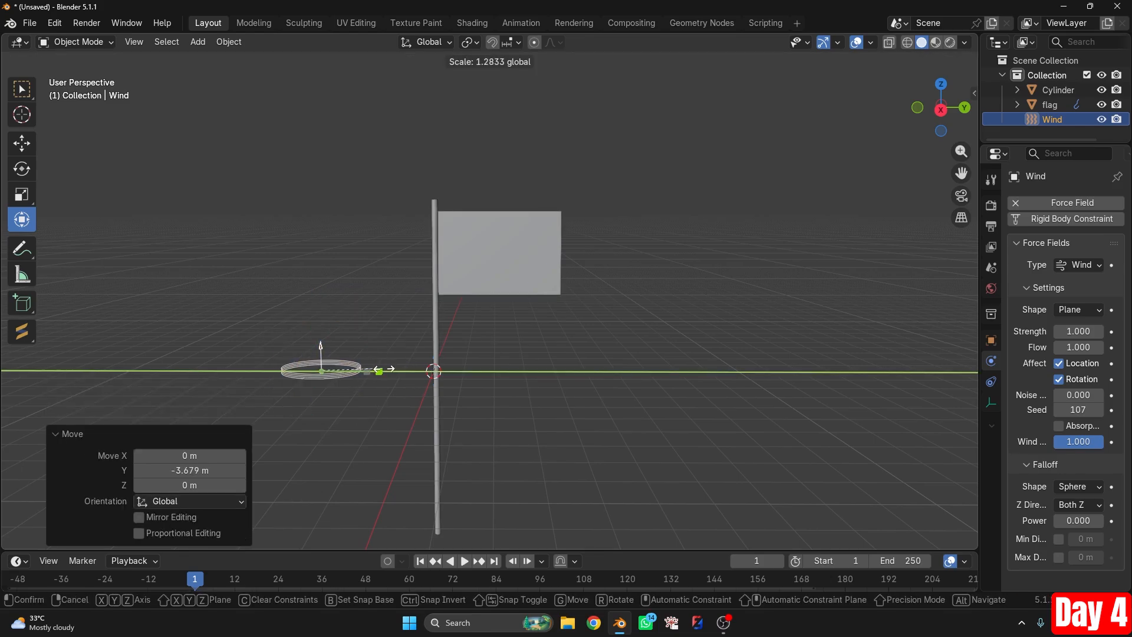
click(393, 369)
drag(308, 384, 285, 401)
drag(367, 371, 378, 368)
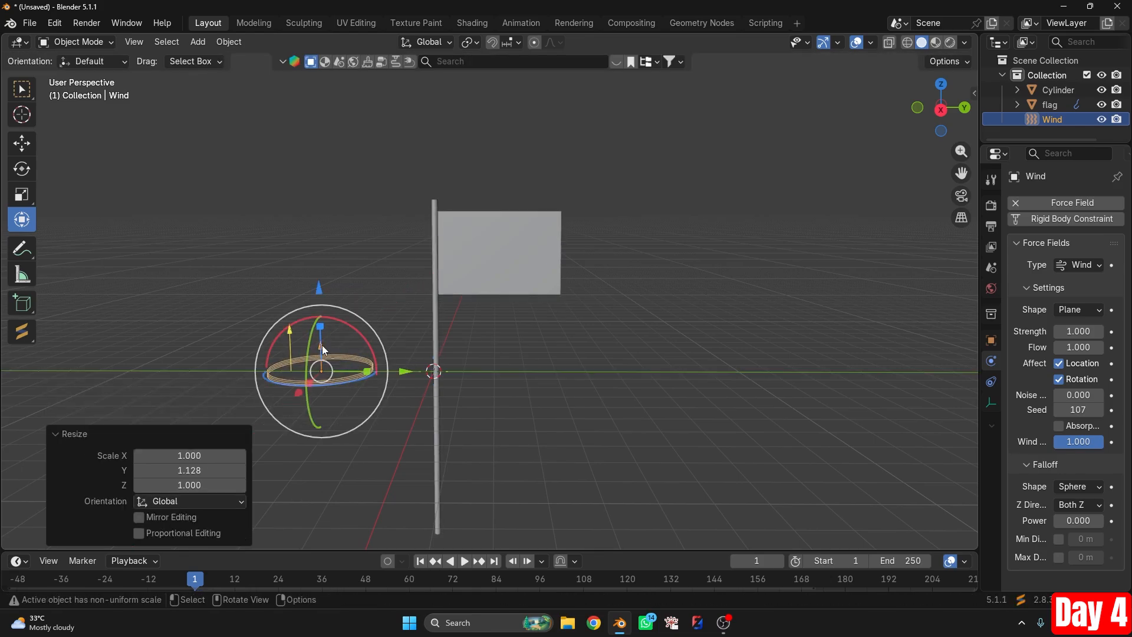
Raise the wind field about 4.17 m, rotate it about -90.6° around X toward the flag, and raise it another 0.28 m or so.
drag(320, 310, 321, 183)
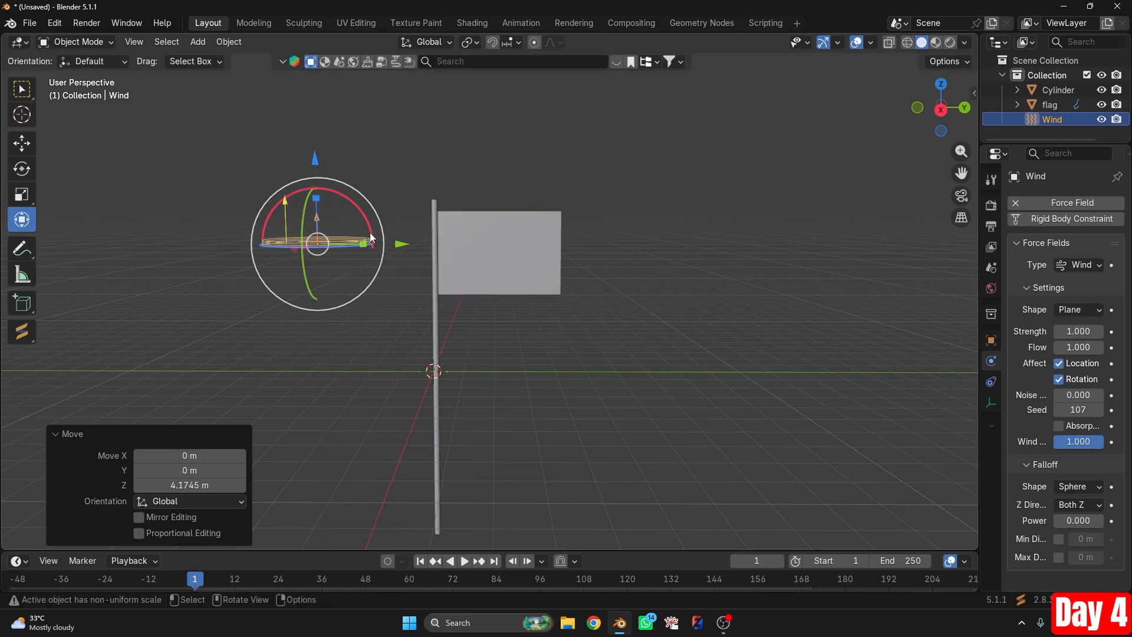
drag(369, 246, 326, 301)
middle_drag(586, 323, 619, 325)
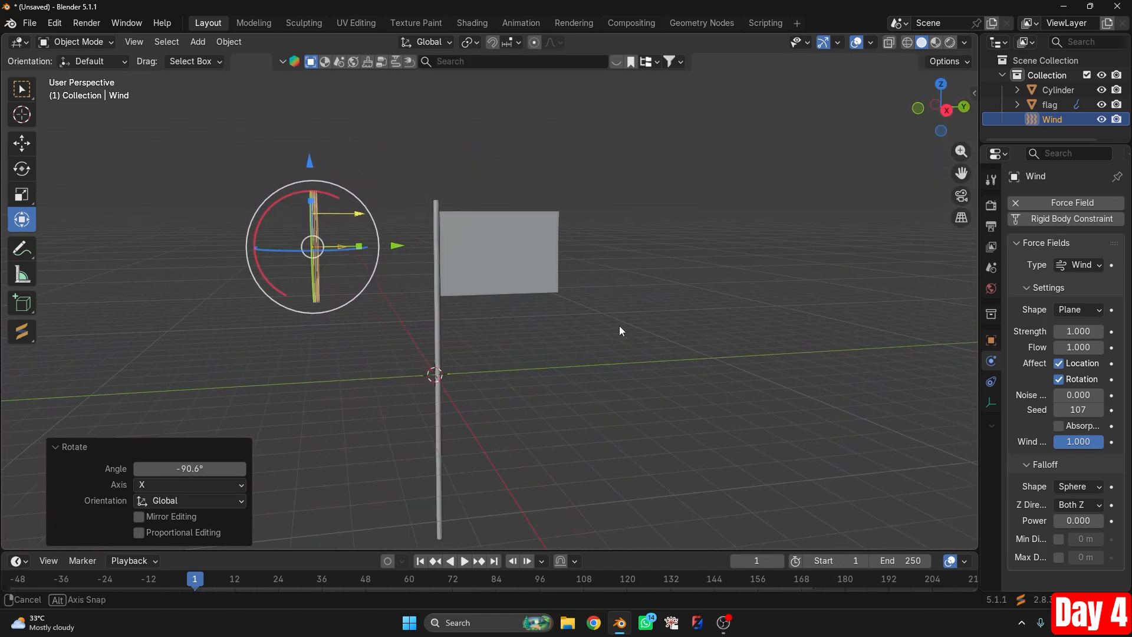
drag(352, 211, 408, 238)
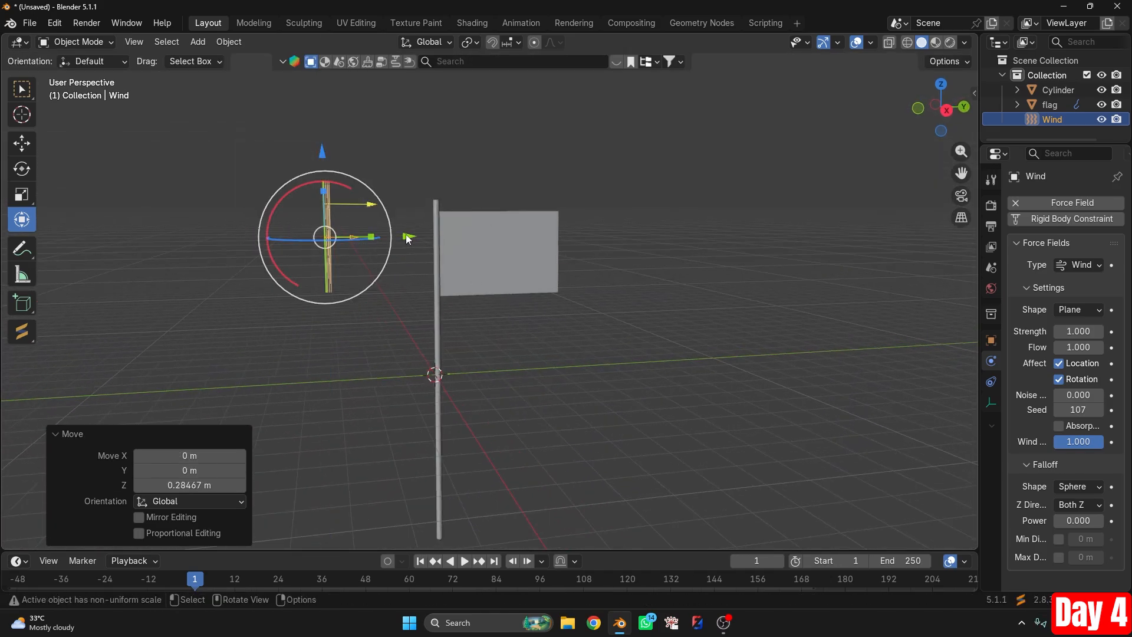
Adjust the wind strength to about 71.2 and lower the wind field about 0.3 m to flag height.
drag(369, 203, 409, 205)
middle_drag(552, 309, 517, 311)
drag(326, 158, 330, 193)
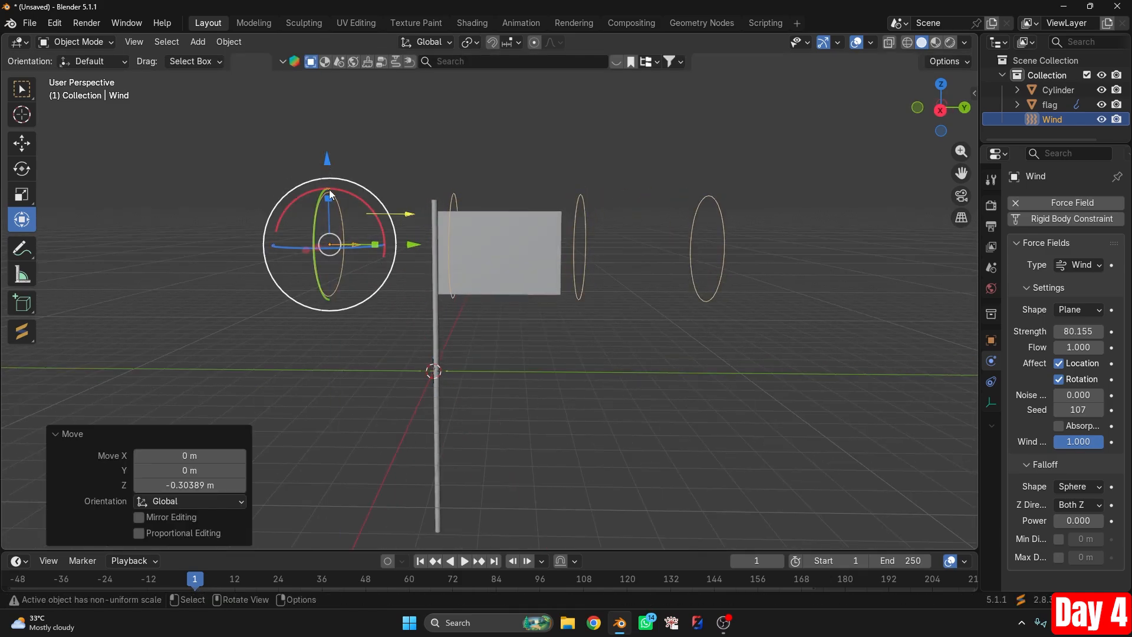
mouse_move(407, 214)
mouse_down()
mouse_move(392, 214)
mouse_move(428, 214)
mouse_up()
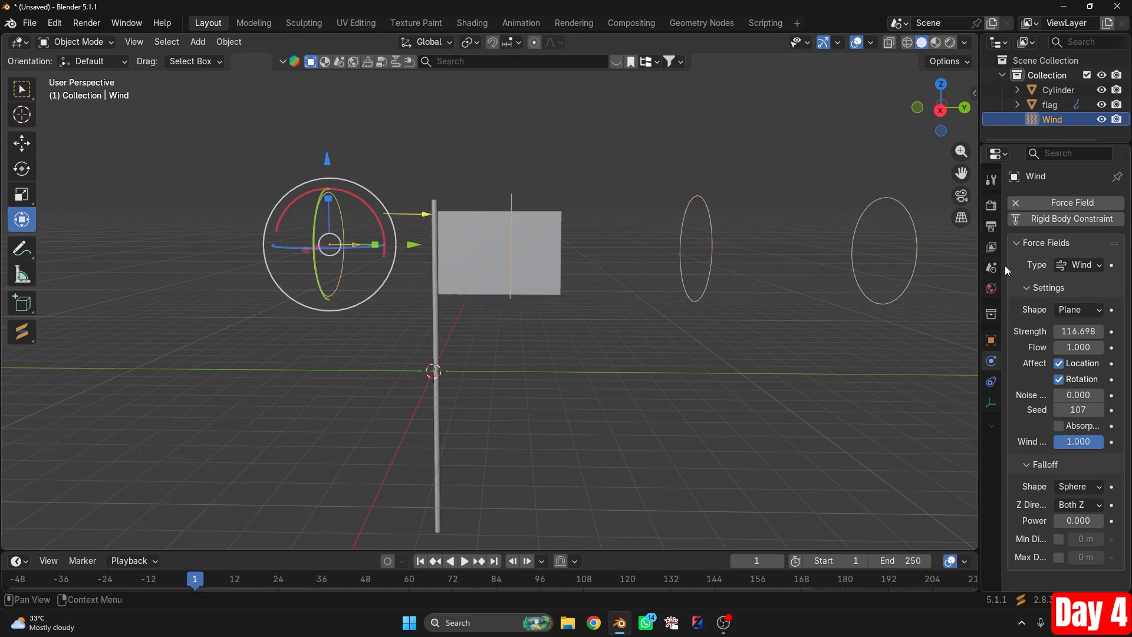
drag(424, 217, 358, 220)
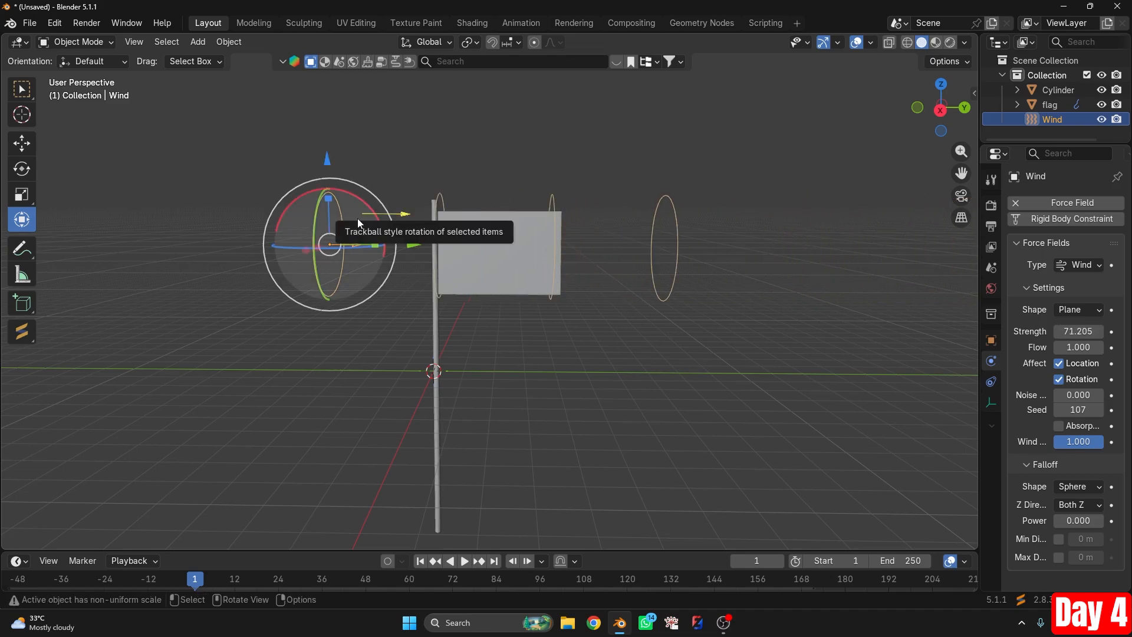
Widen the properties area, raise the wind strength to 200 and play the simulation.
drag(978, 314, 784, 317)
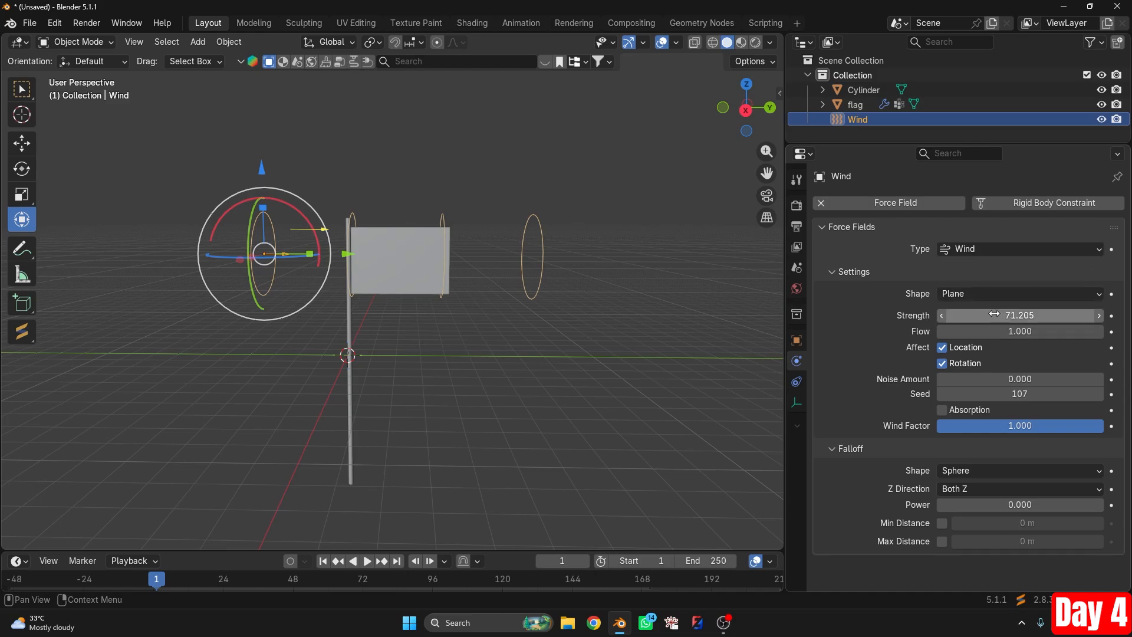
click(412, 352)
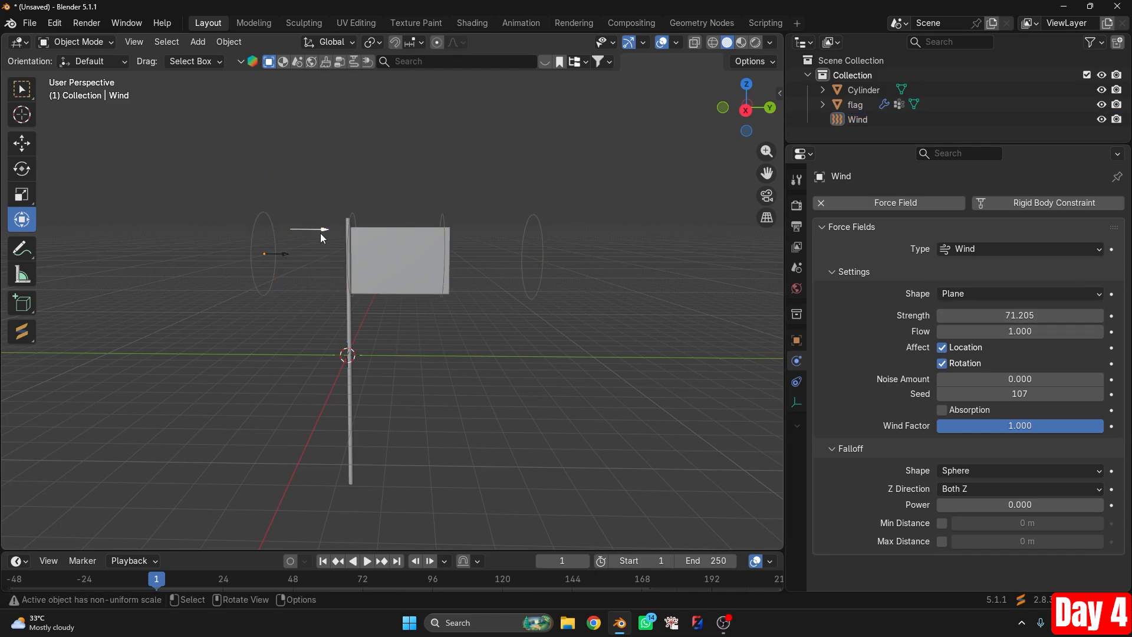
drag(321, 232, 446, 241)
key(space)
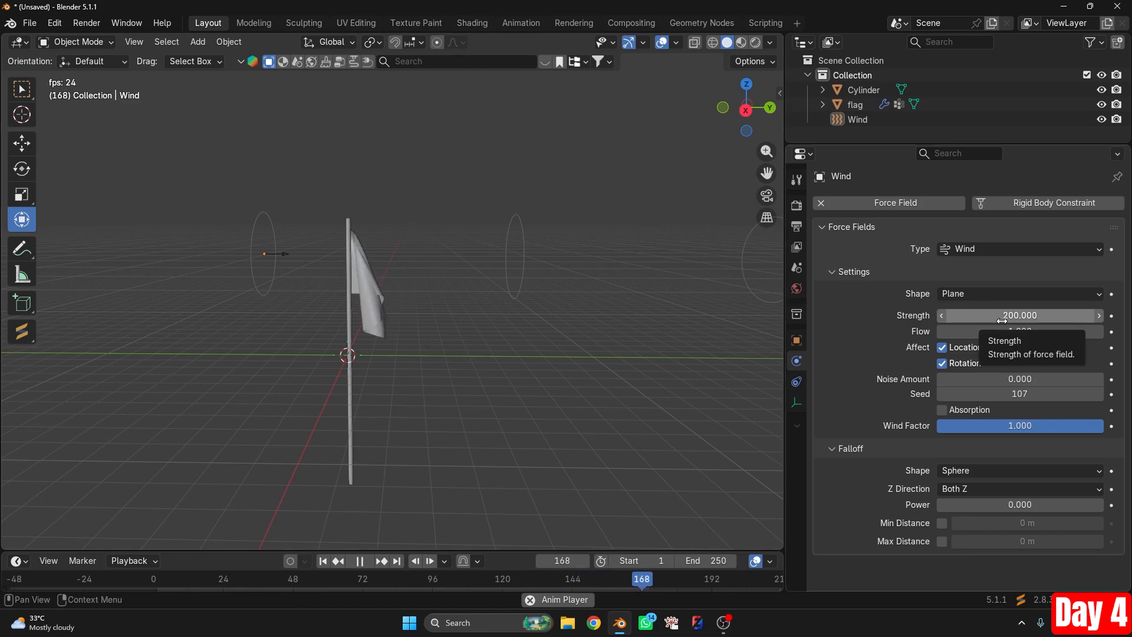
Try a wind strength of 50000 while the simulation plays.
click(974, 315)
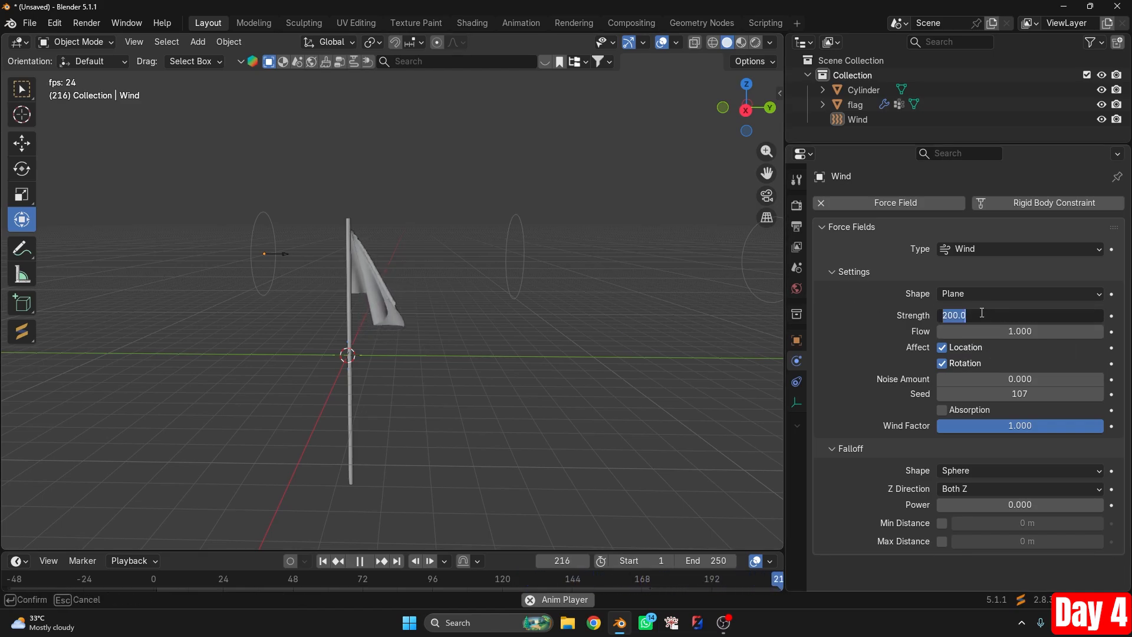
text(50000)
key(Return)
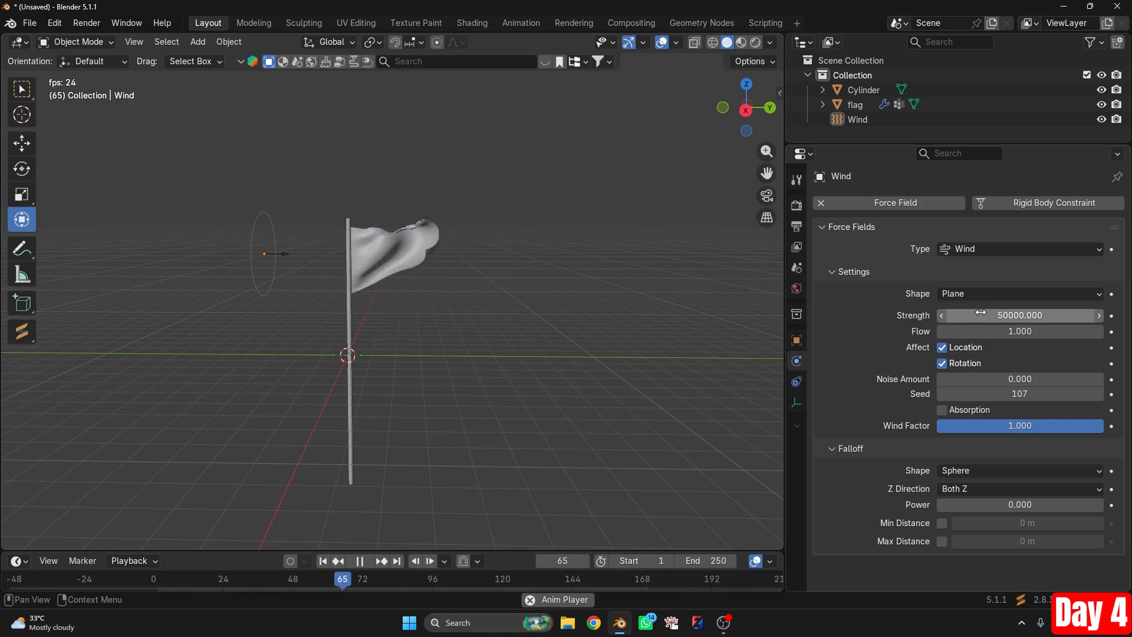
Set the wind strength to 5000.
click(1043, 318)
text(50)
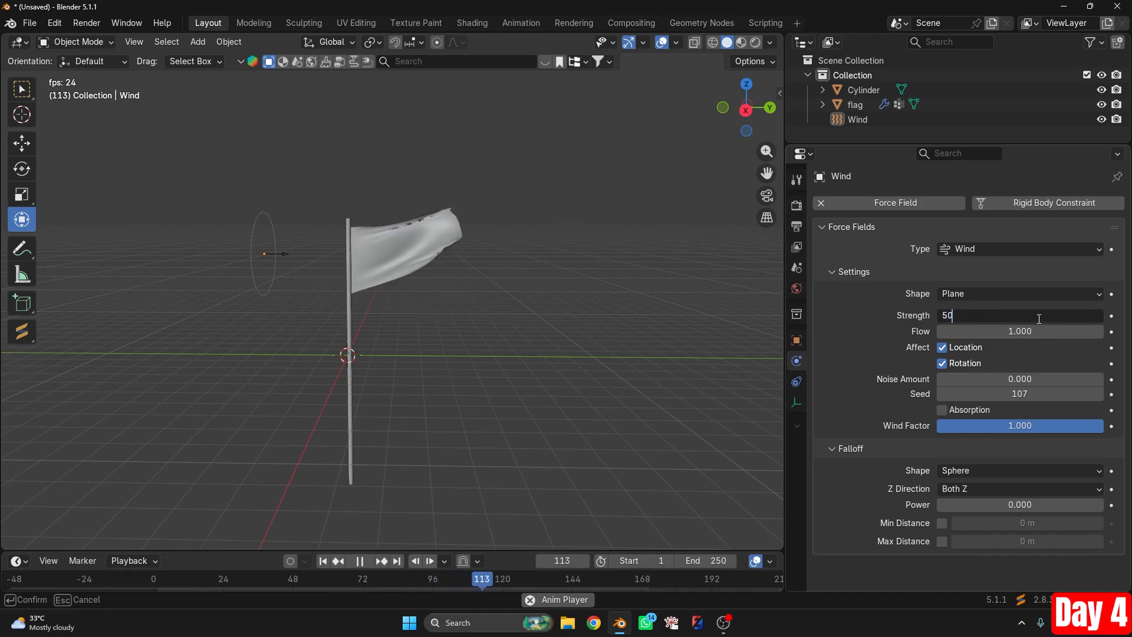
text(00)
key(Return)
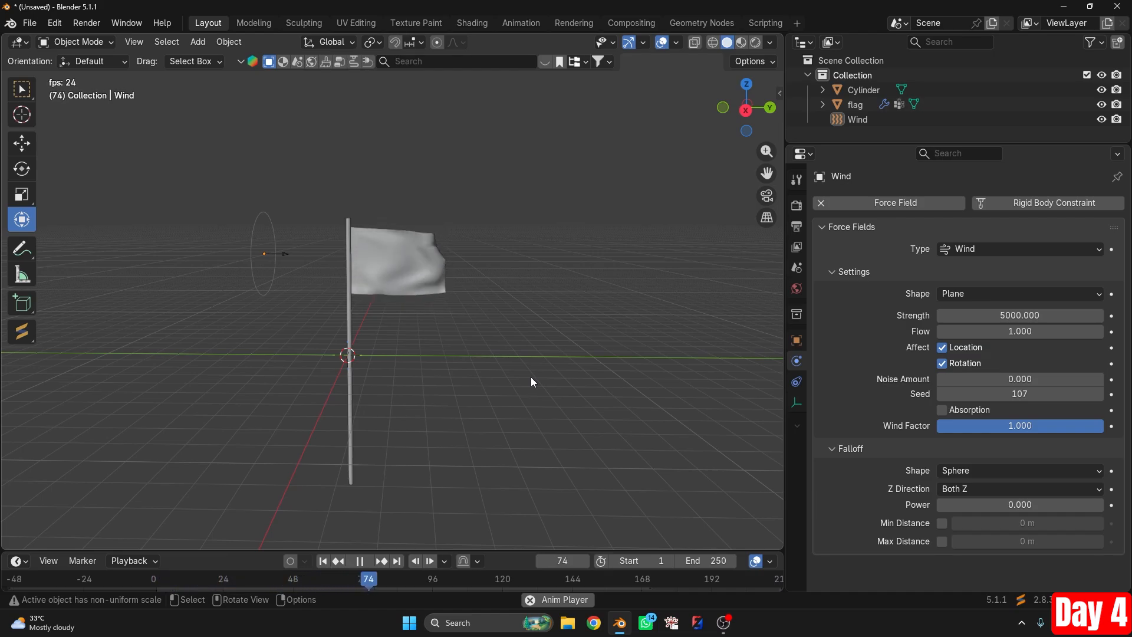
Try a wind strength of 4500 on the playing flag simulation.
click(1015, 315)
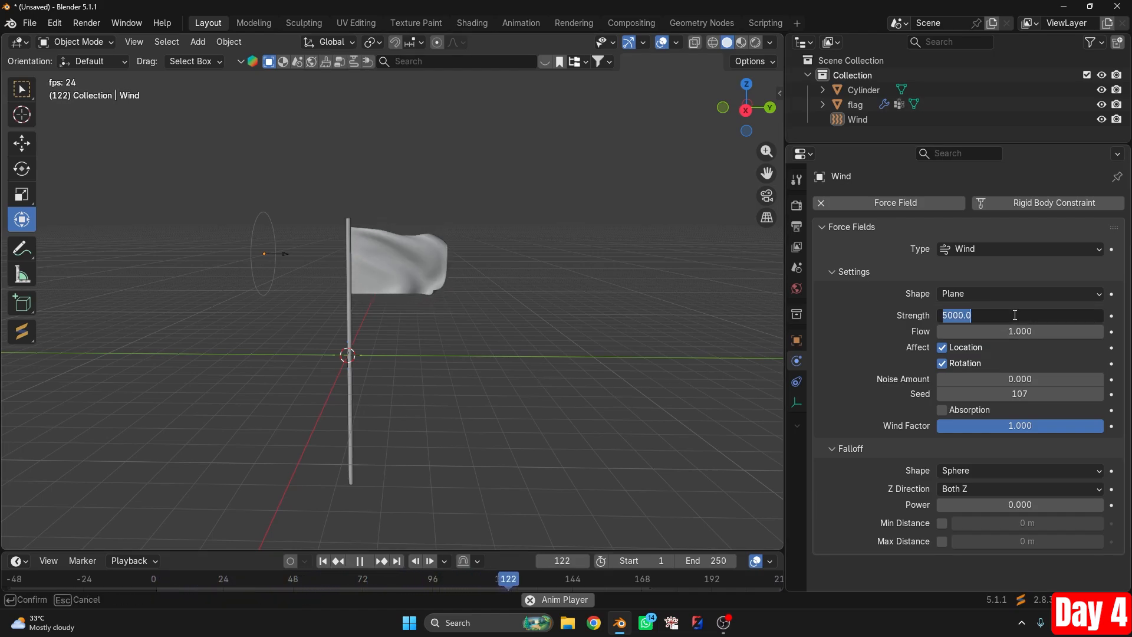
text(4500)
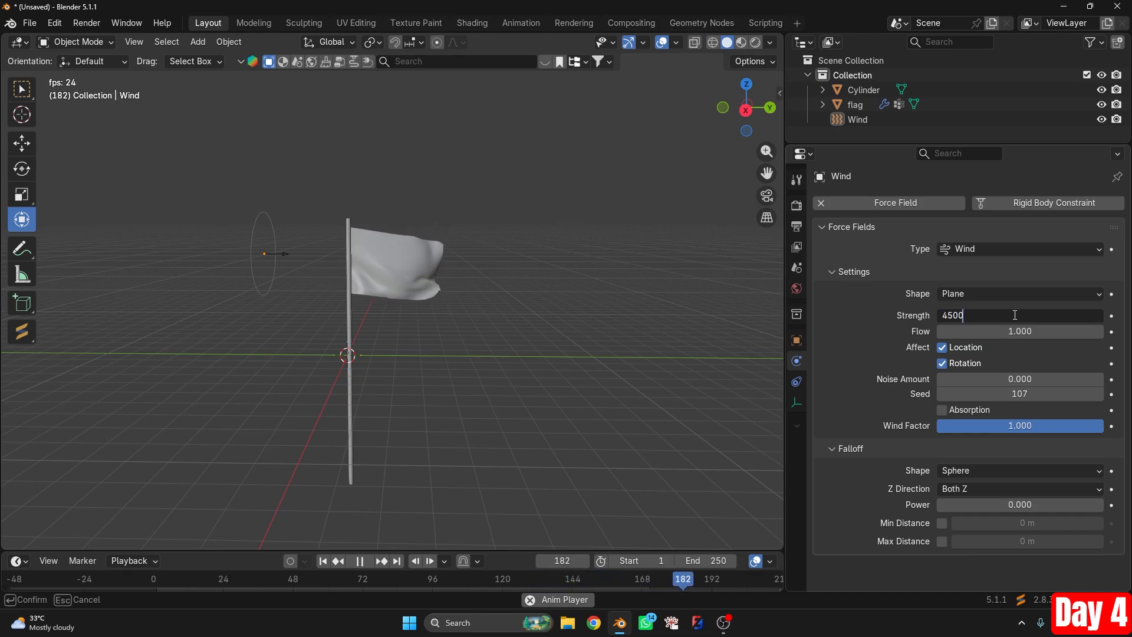
key(Return)
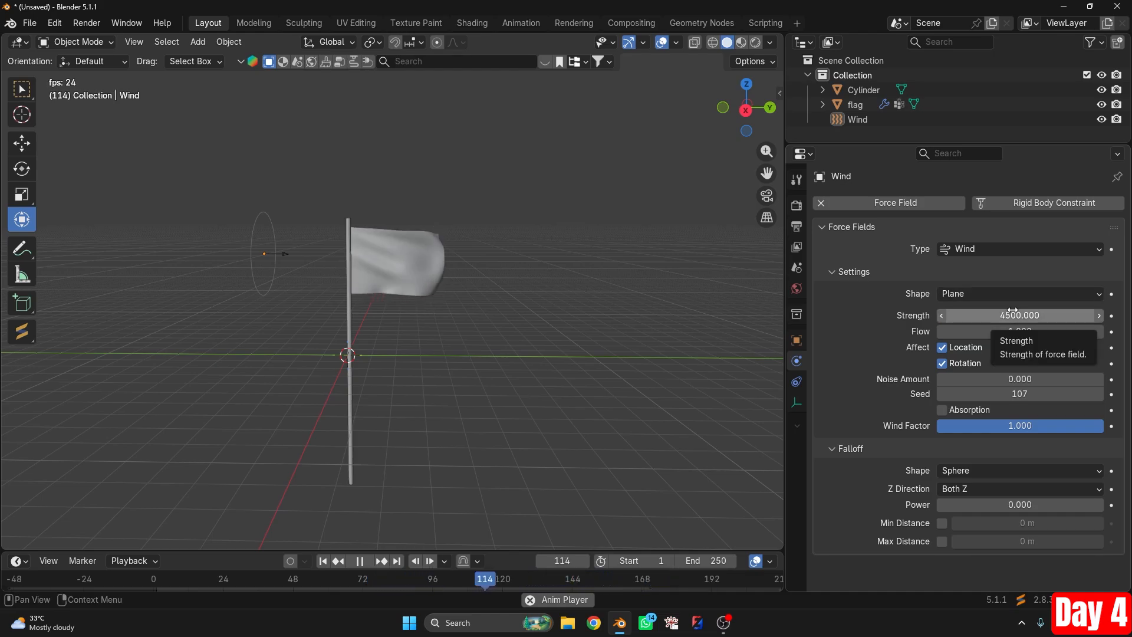
Return the wind strength to 5000 and view the waving flag from another angle.
click(1013, 315)
text(5000)
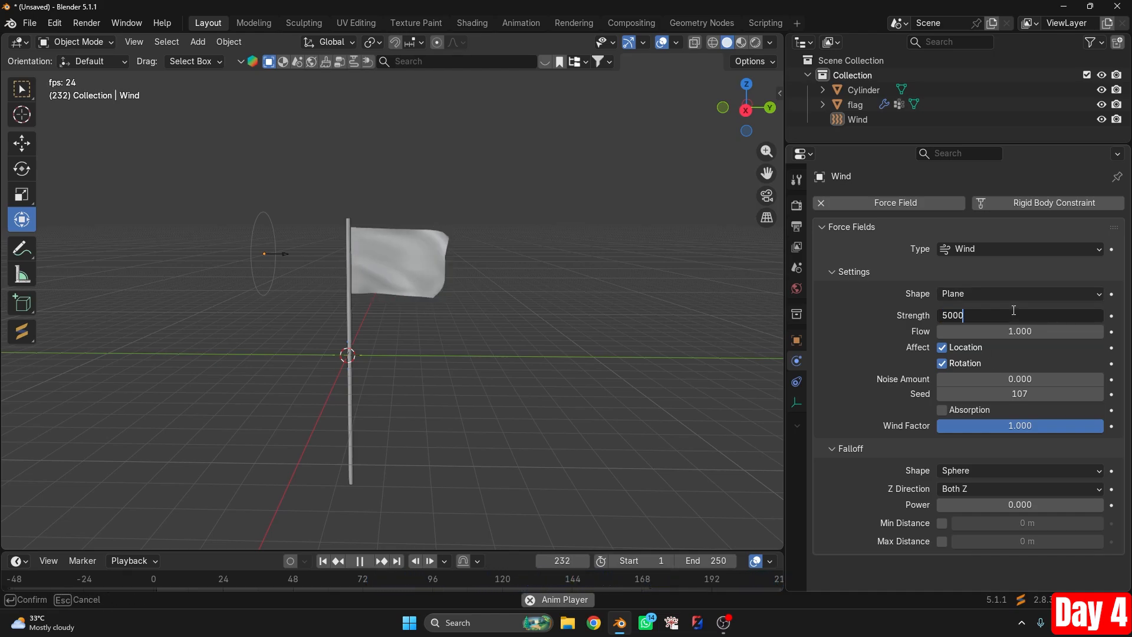
key(Return)
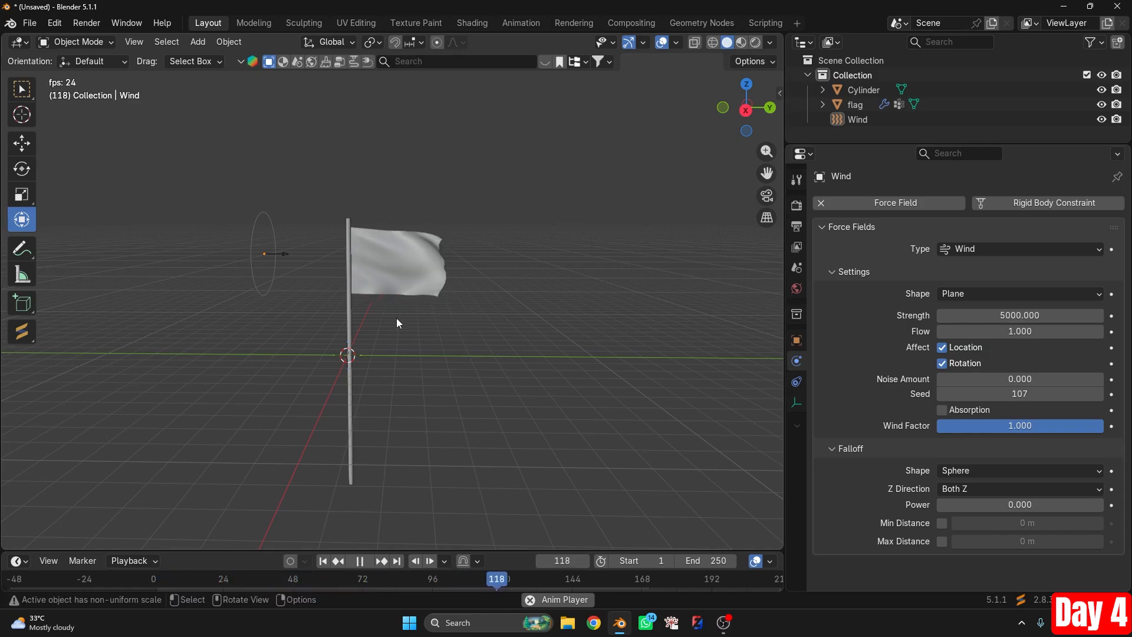
middle_drag(396, 317, 495, 299)
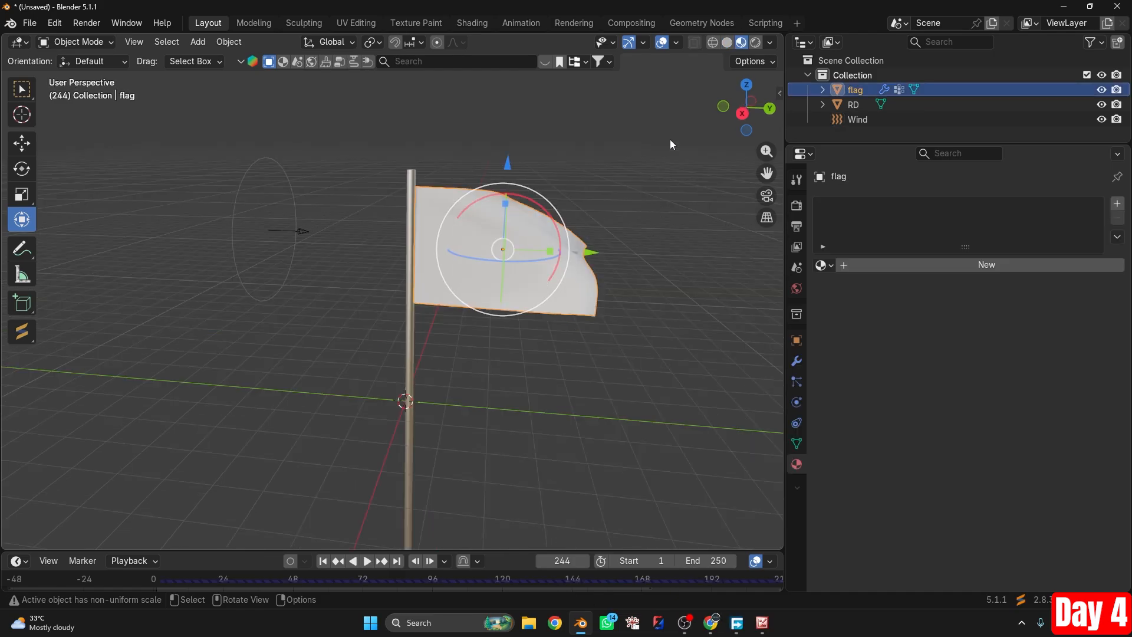
Create a new material for the flag and name it flag.
drag(669, 139, 468, 334)
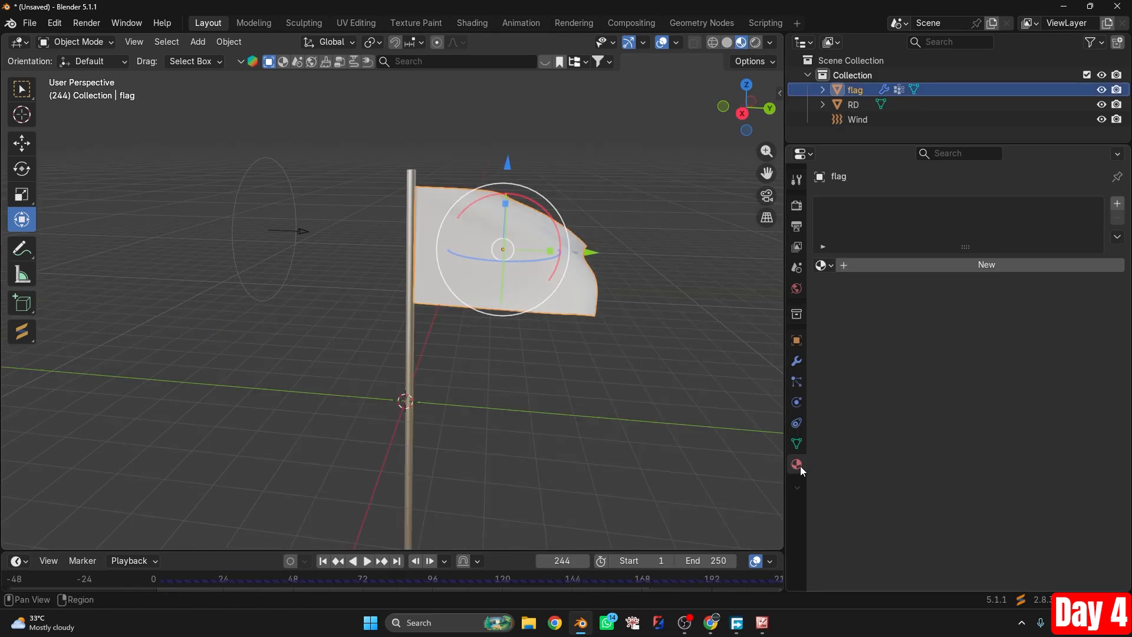
click(996, 264)
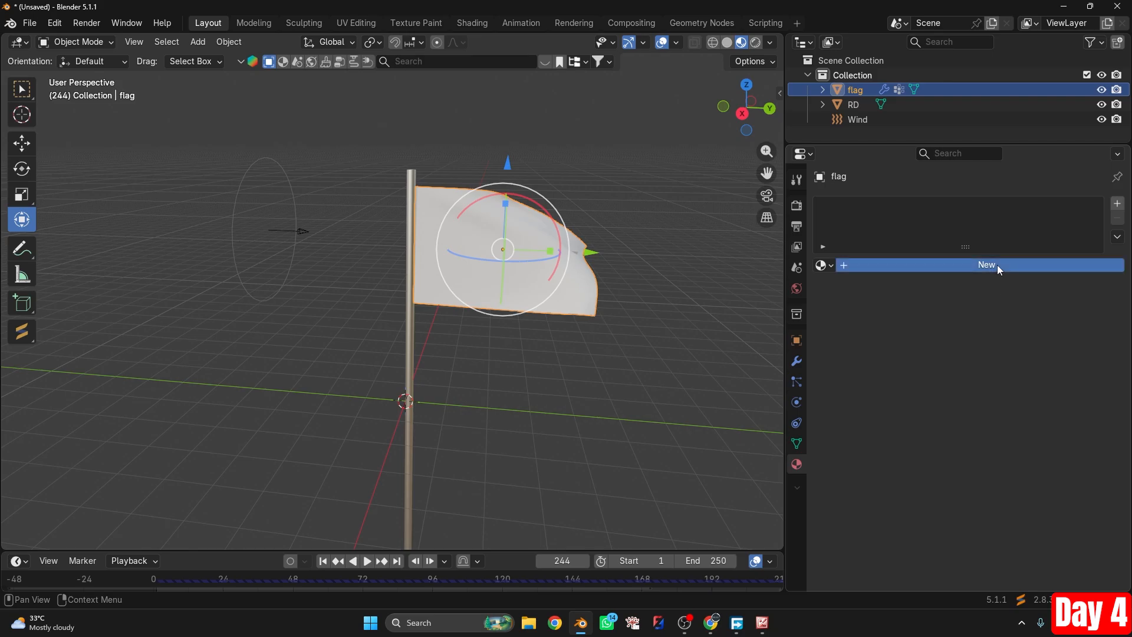
click(921, 265)
drag(920, 264, 835, 265)
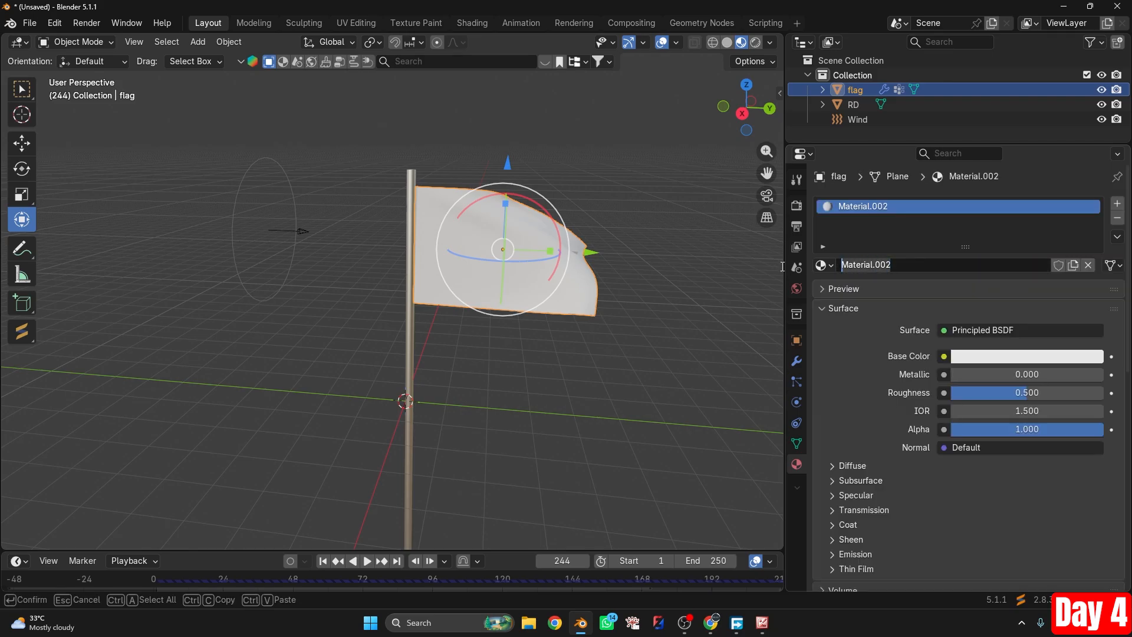
text(flag)
key(Return)
click(883, 264)
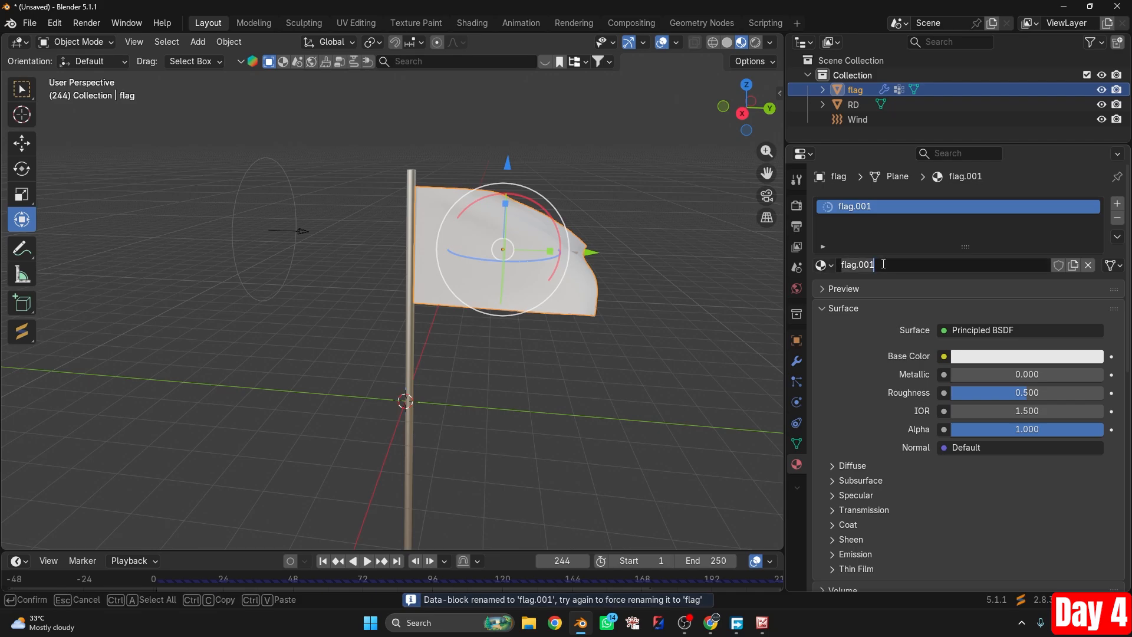
click(849, 385)
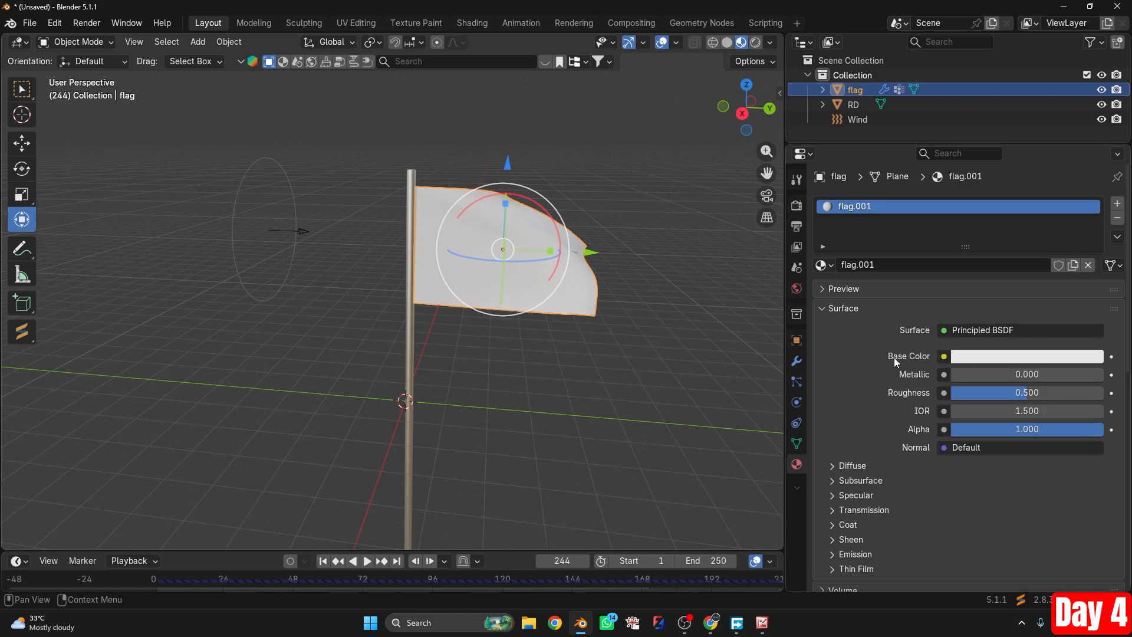
Use an Image Texture as the base color of the flag material.
click(945, 357)
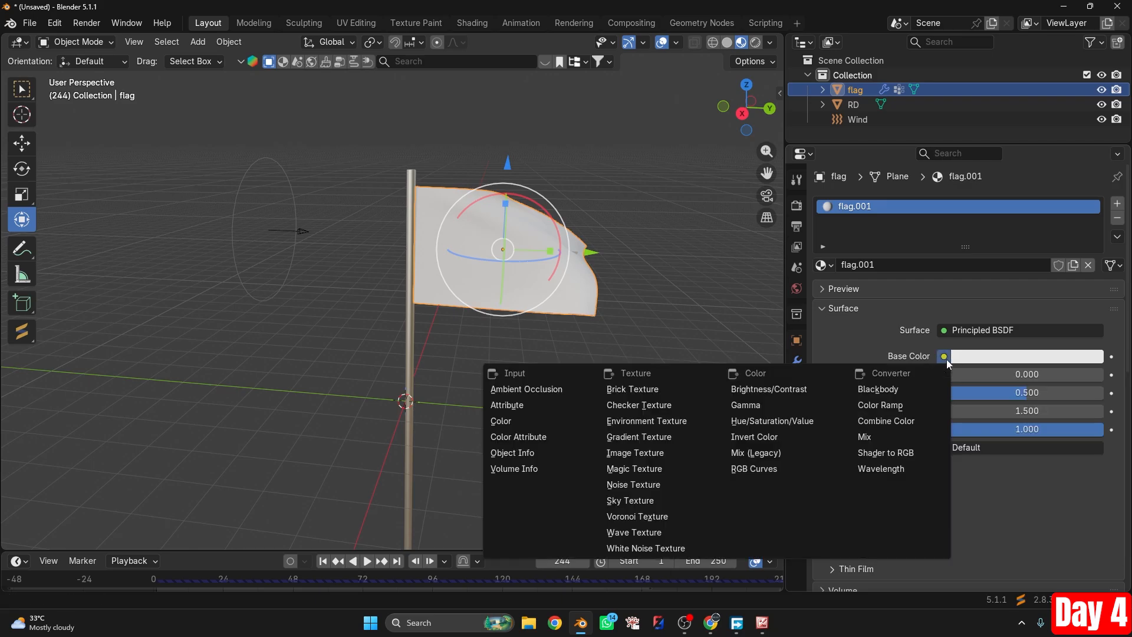
key(Escape)
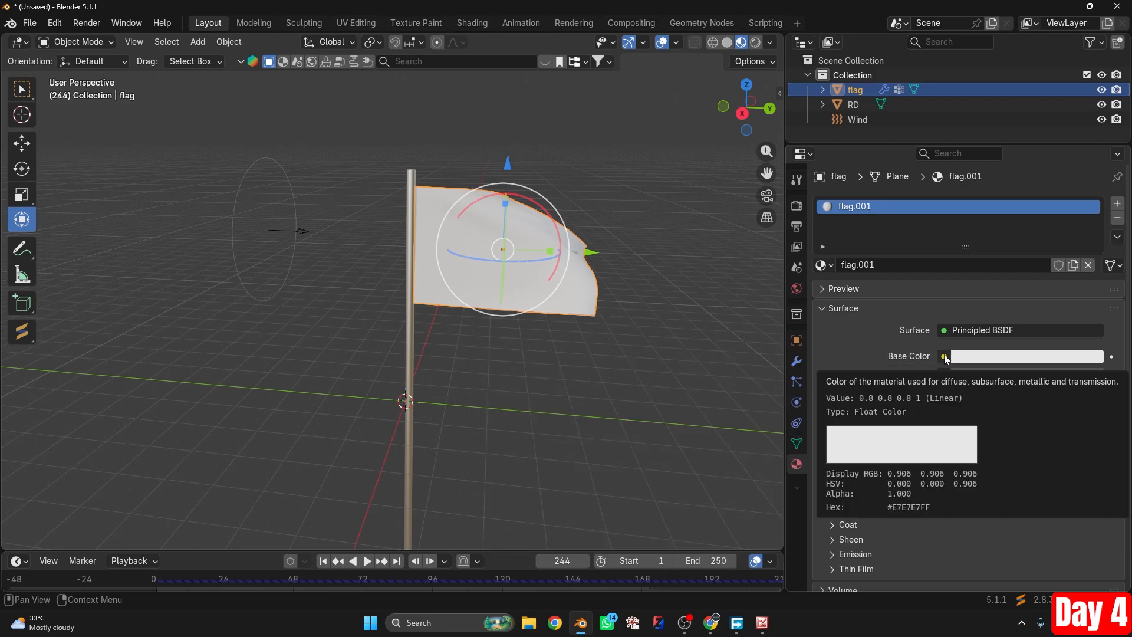
click(967, 358)
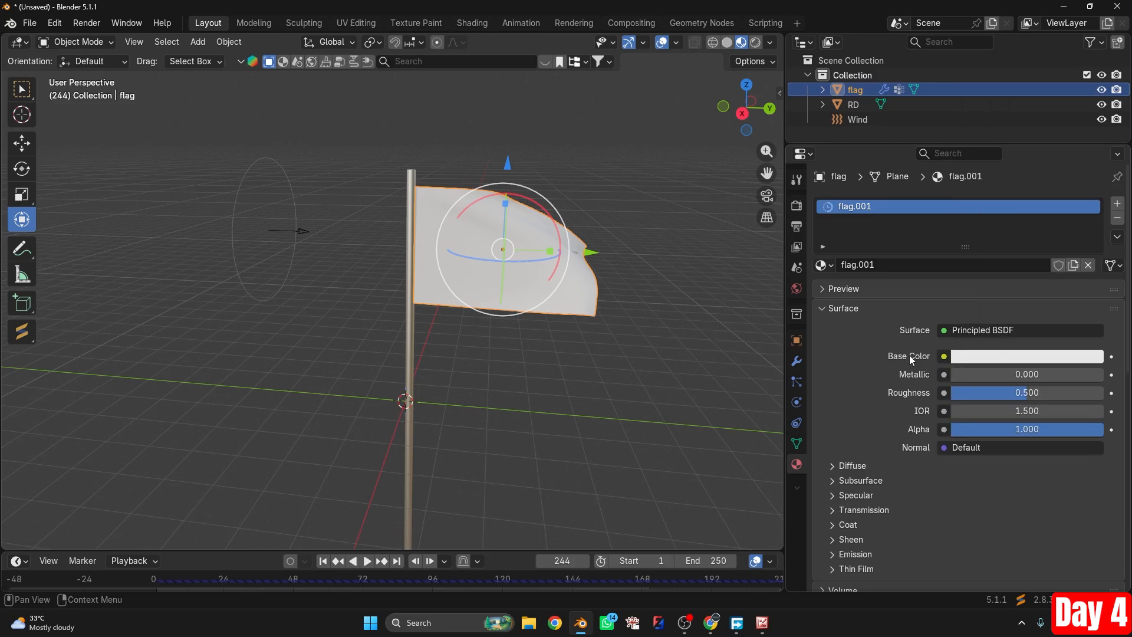
click(944, 357)
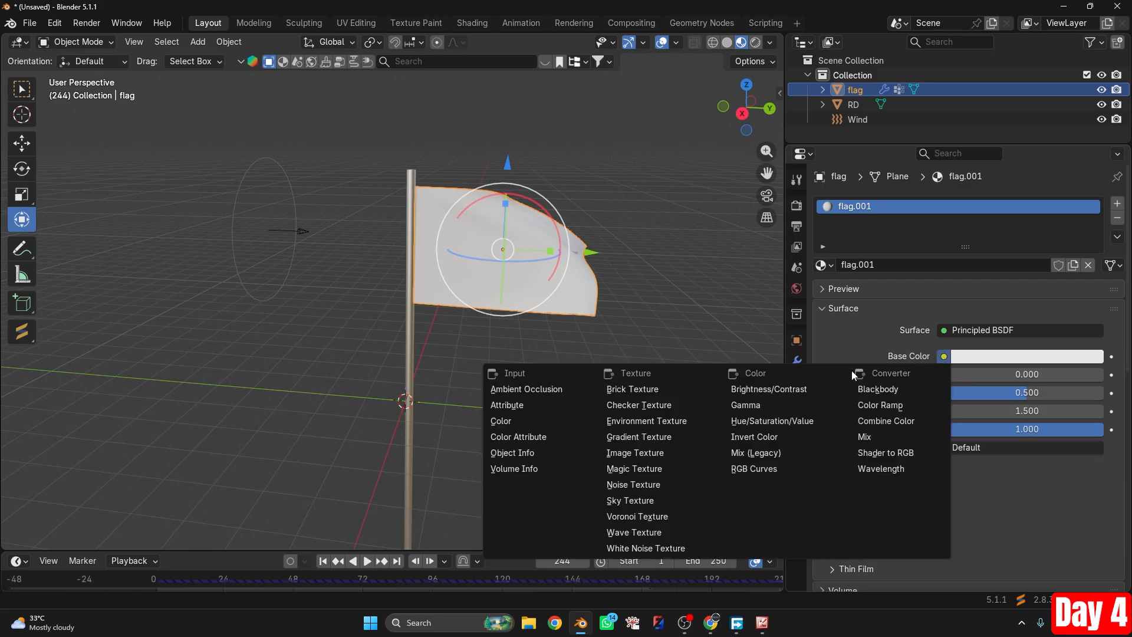
click(651, 455)
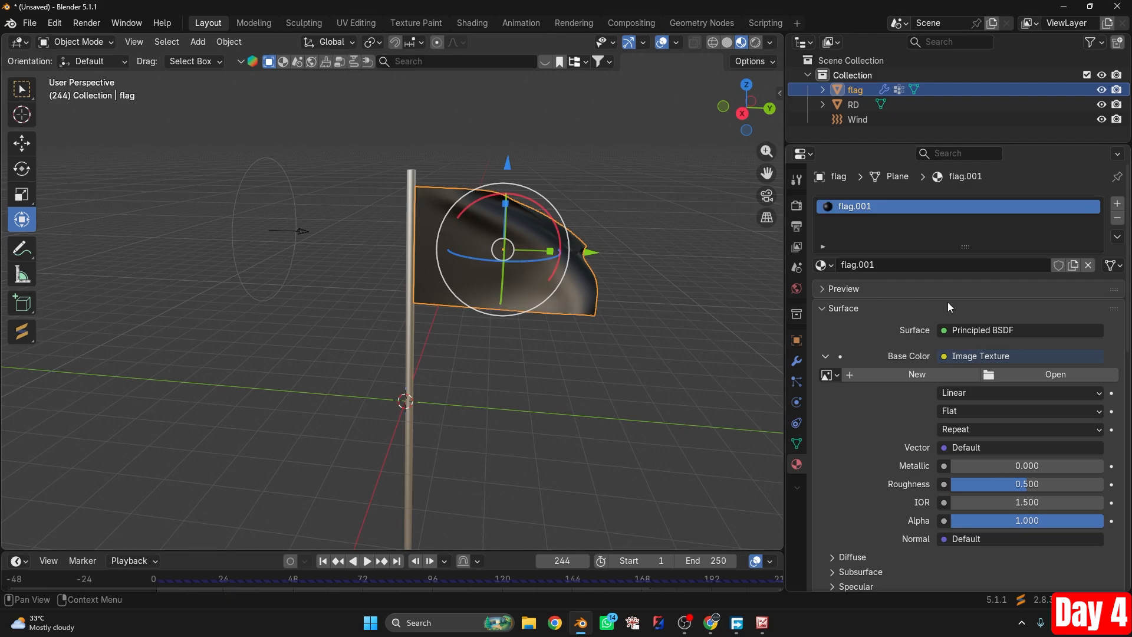
View the Flag_of_India picture from the desktop and switch back to Blender.
click(1061, 7)
double_click(24, 44)
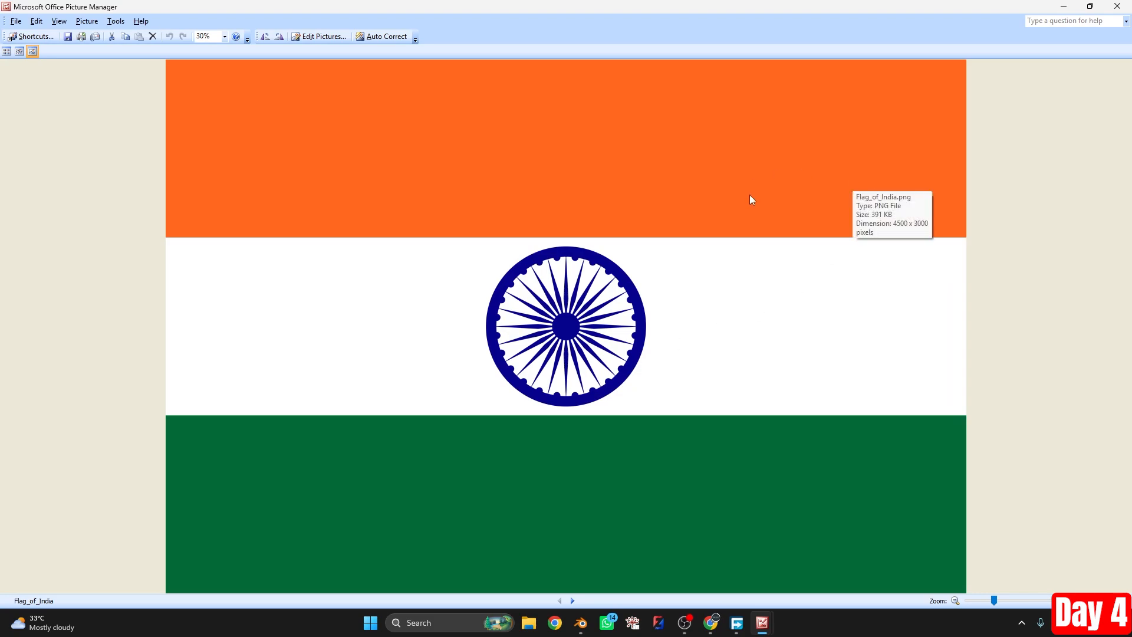
click(1117, 6)
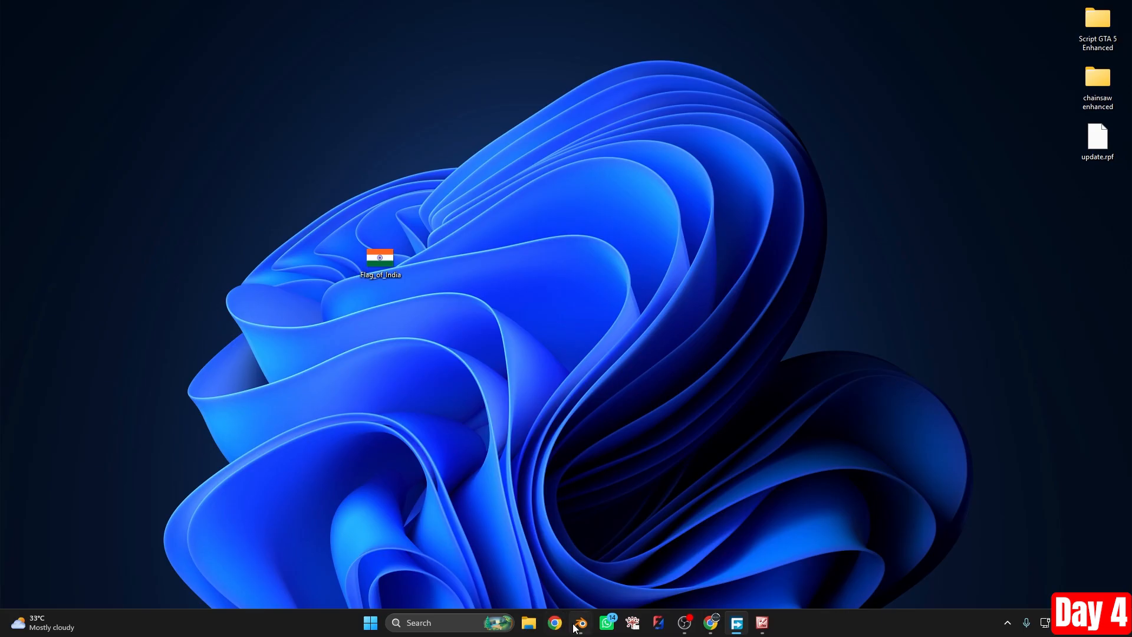
click(581, 623)
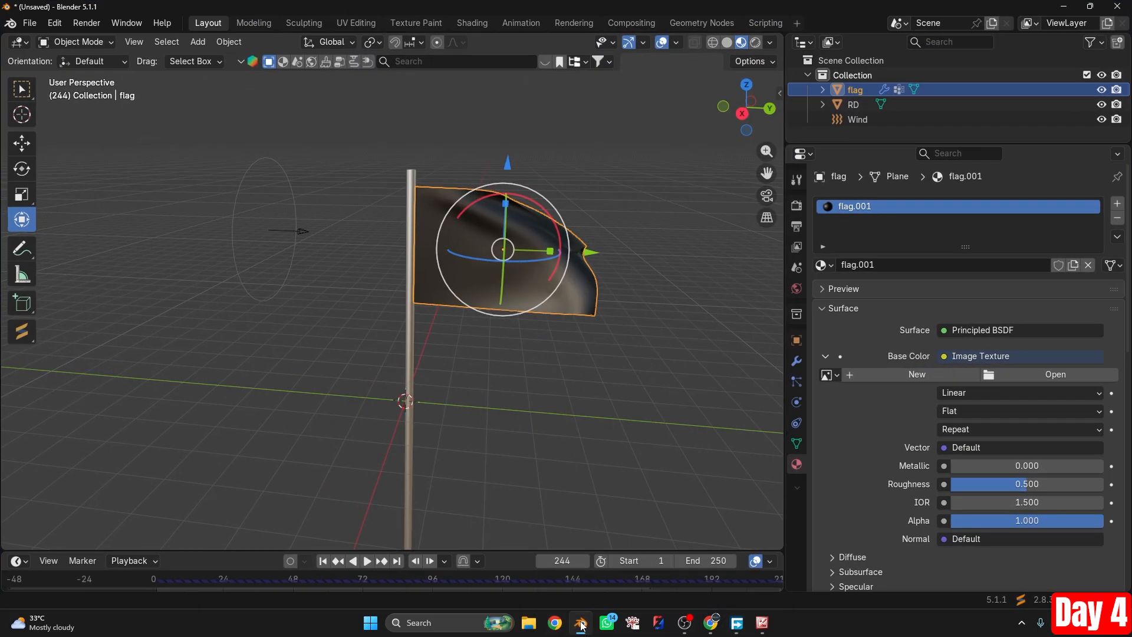
Load Flag_of_India.png from the Desktop folder into the flag material's image texture.
click(1044, 376)
click(128, 133)
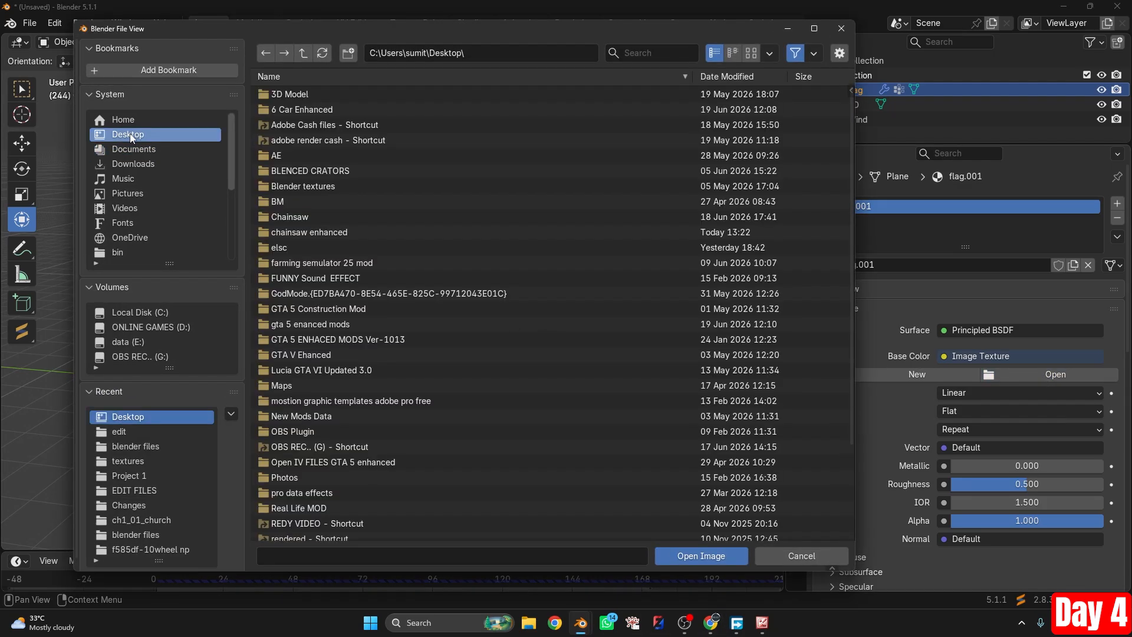
scroll(296, 509, down, 3)
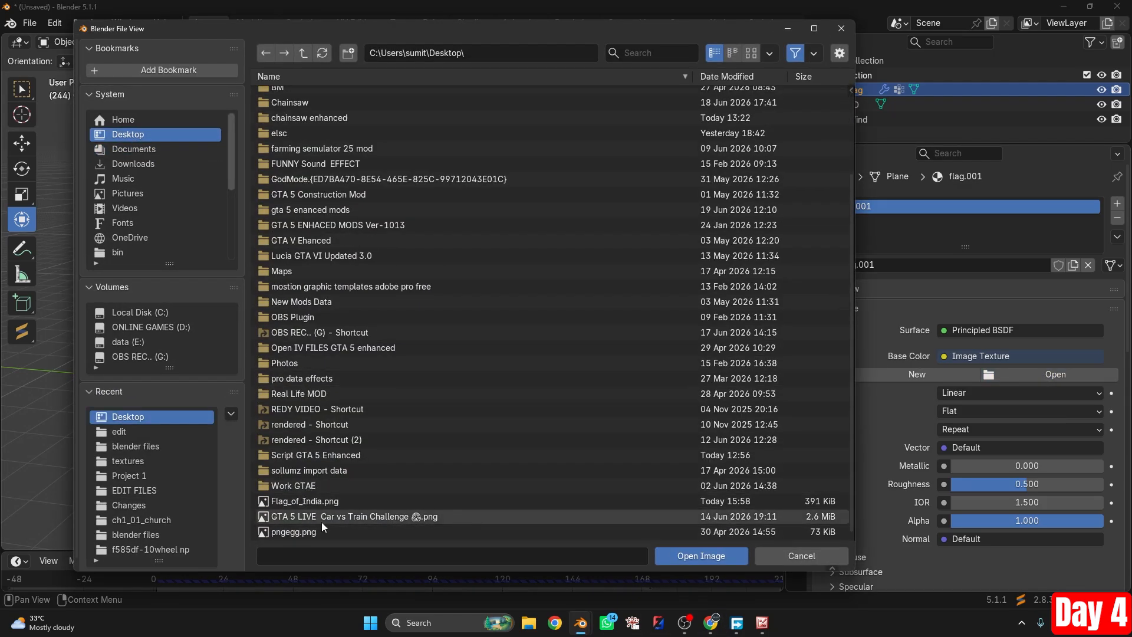
mouse_move(288, 501)
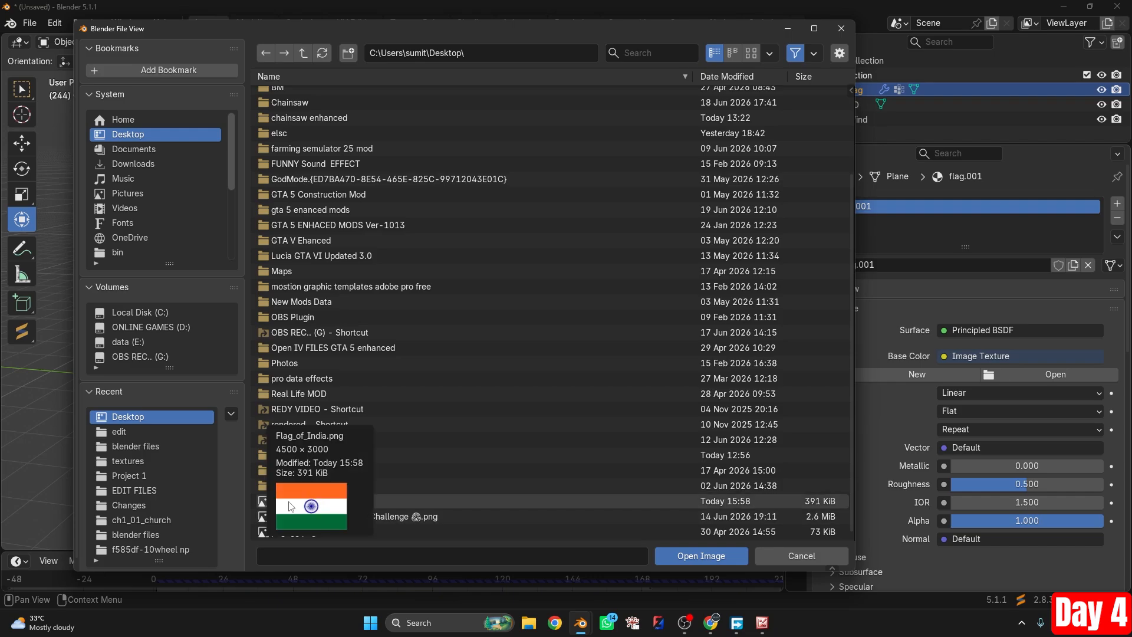
double_click(291, 506)
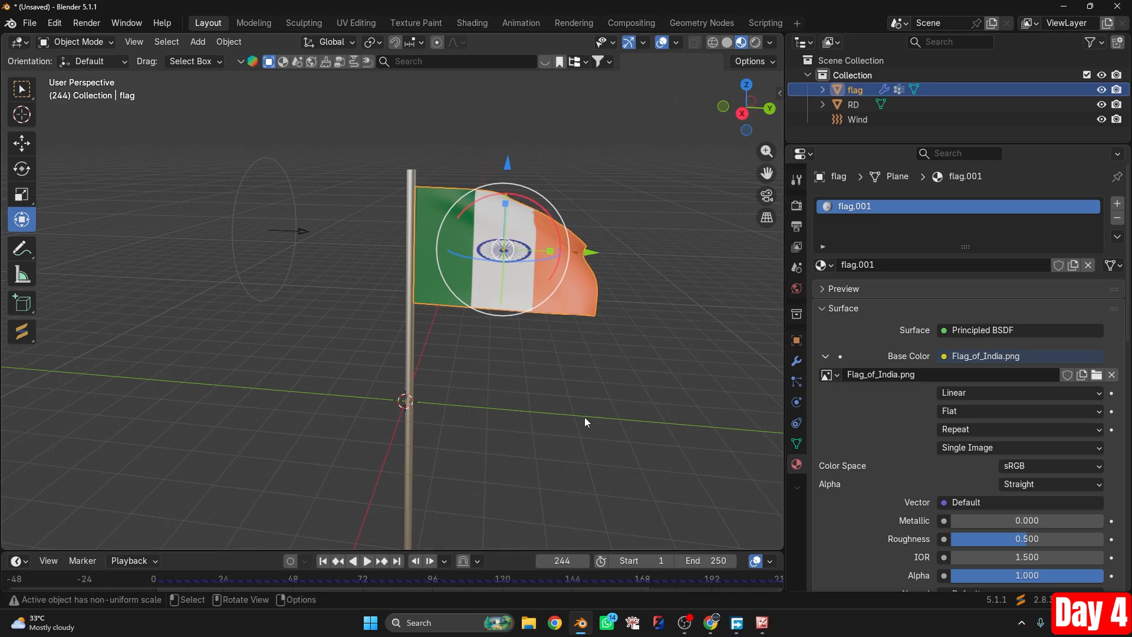
Try Box projection for the flag's image texture during playback, return it to Flat and try the extension options.
click(1004, 412)
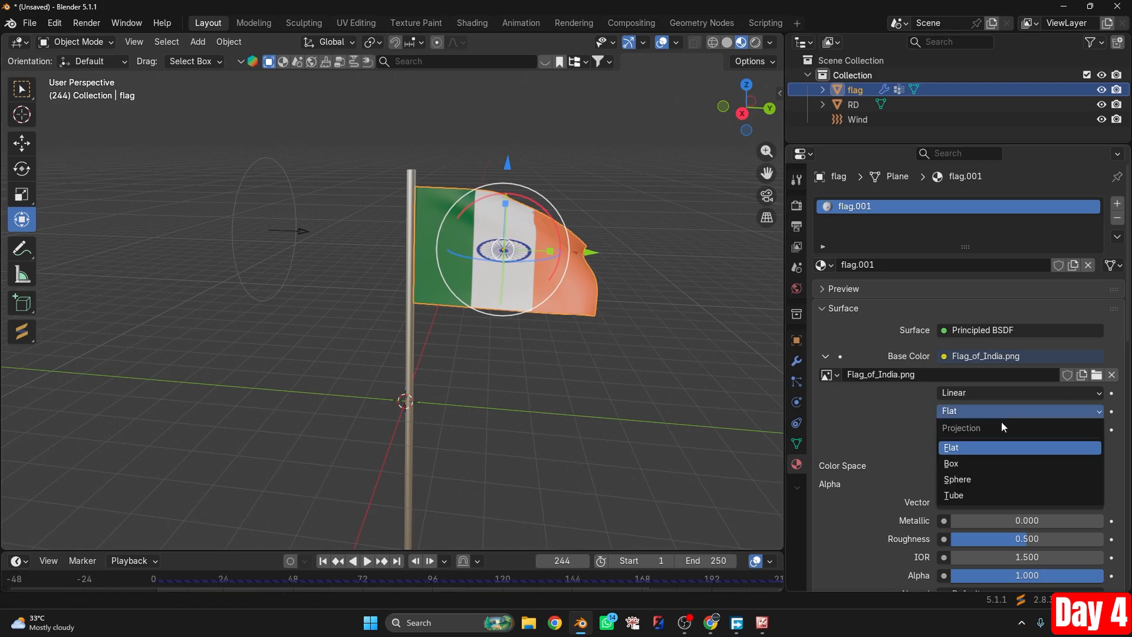
click(990, 463)
key(space)
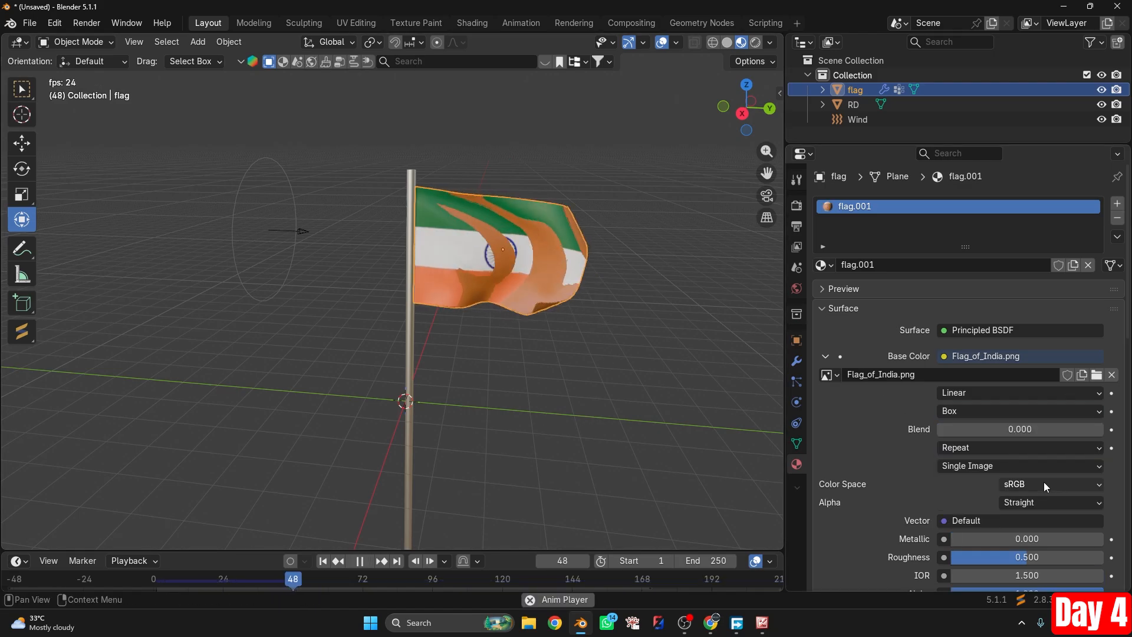
click(969, 411)
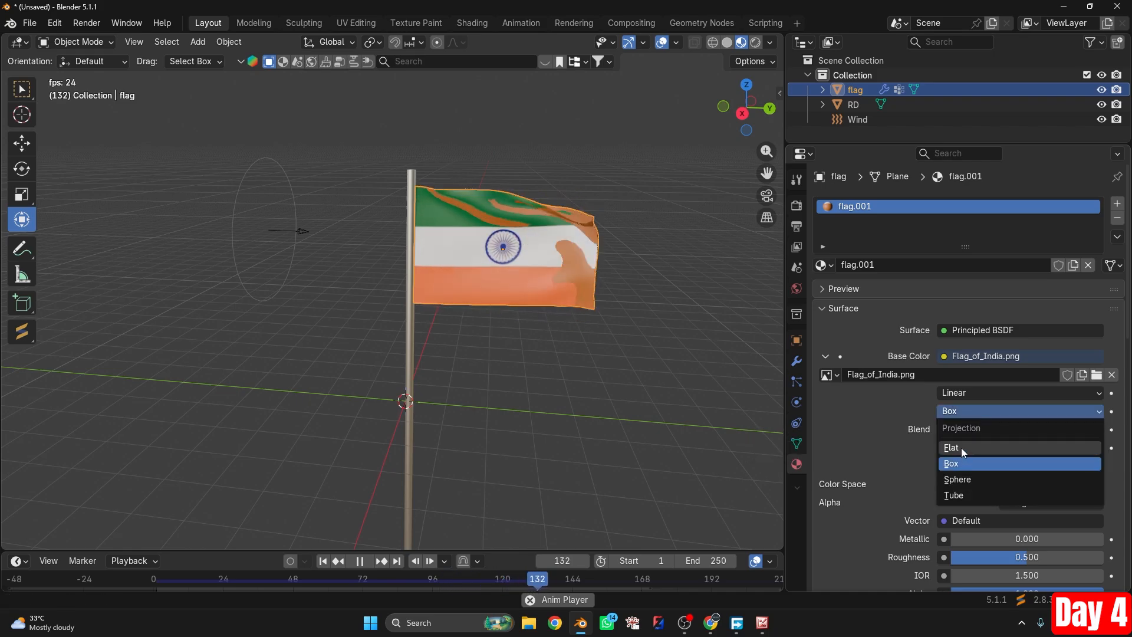
click(961, 447)
click(967, 429)
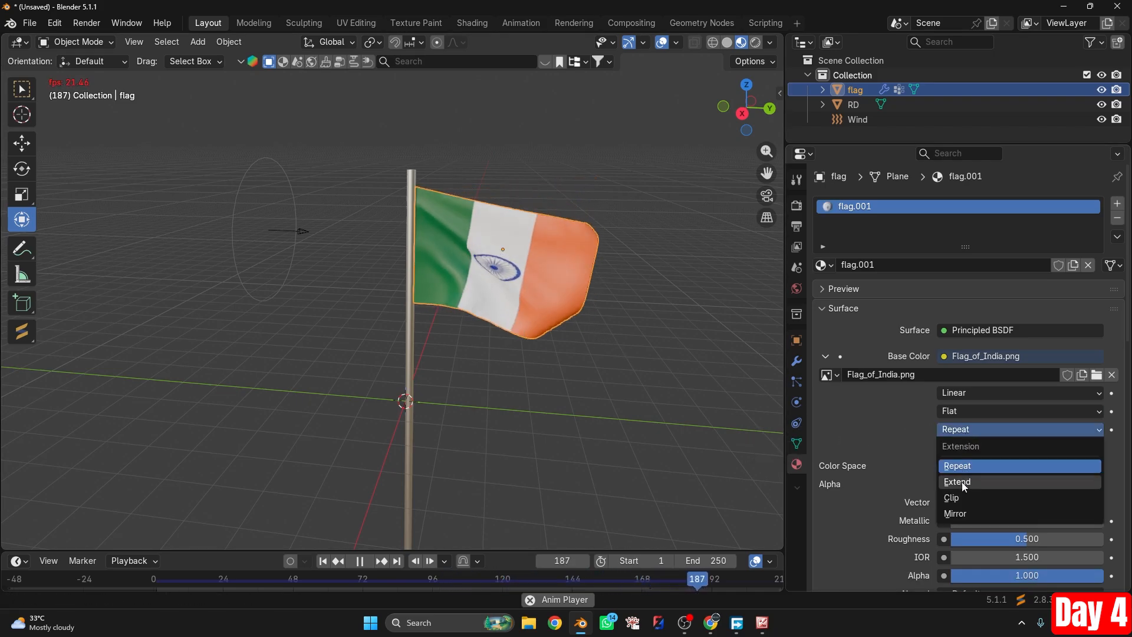
click(960, 483)
Try Sphere and Tube projection for the flag's image texture, restore Flat and stop the playback.
click(966, 411)
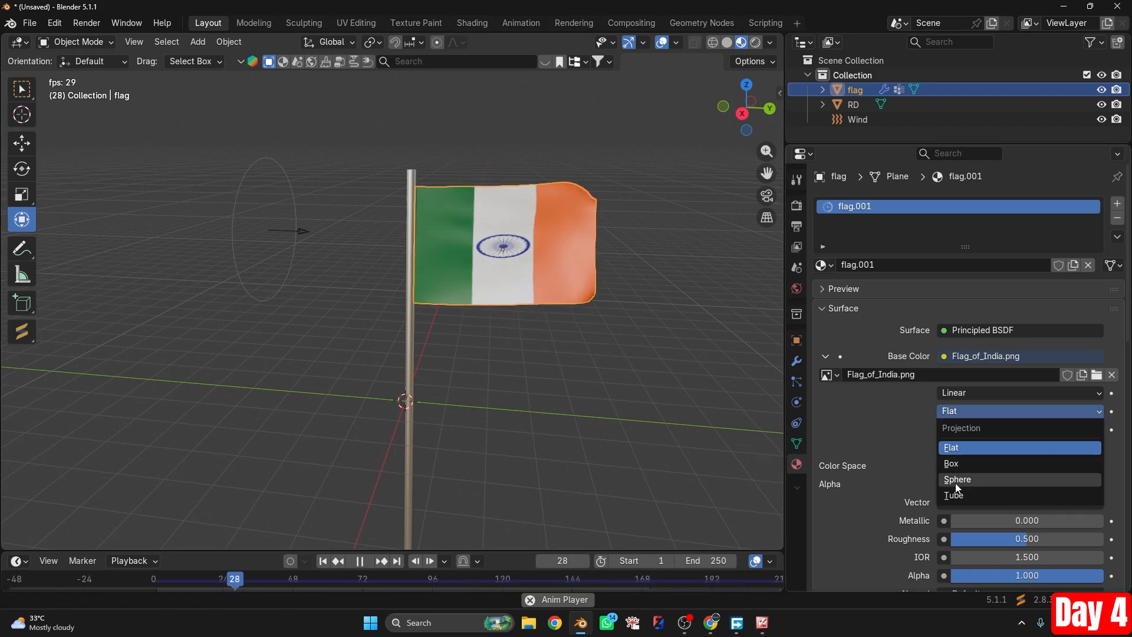
click(955, 483)
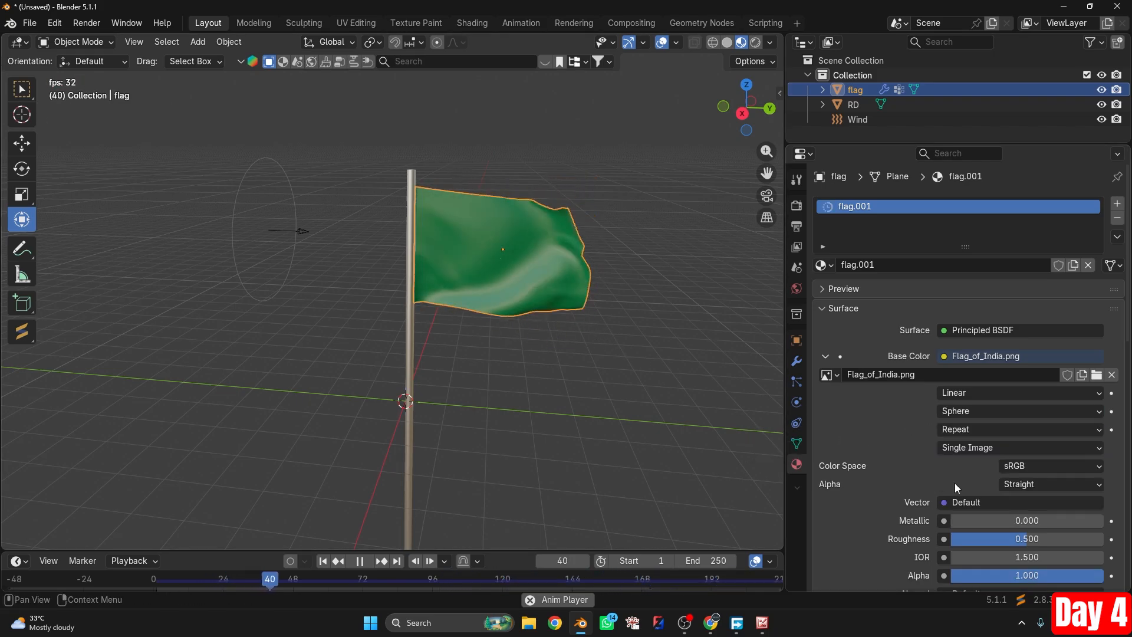
click(964, 411)
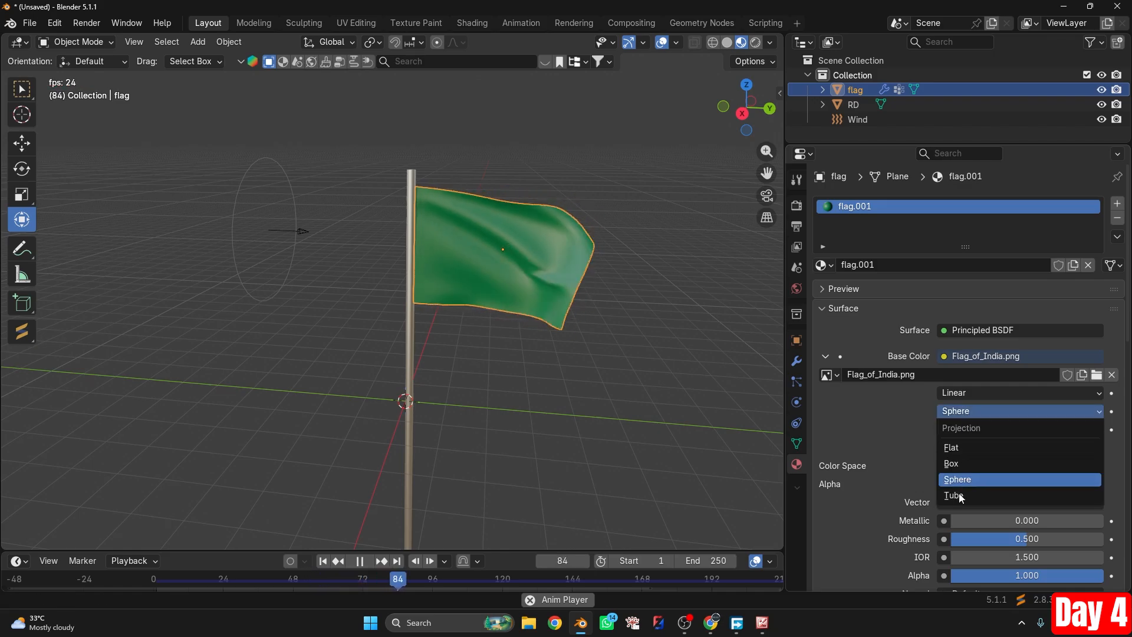
click(960, 496)
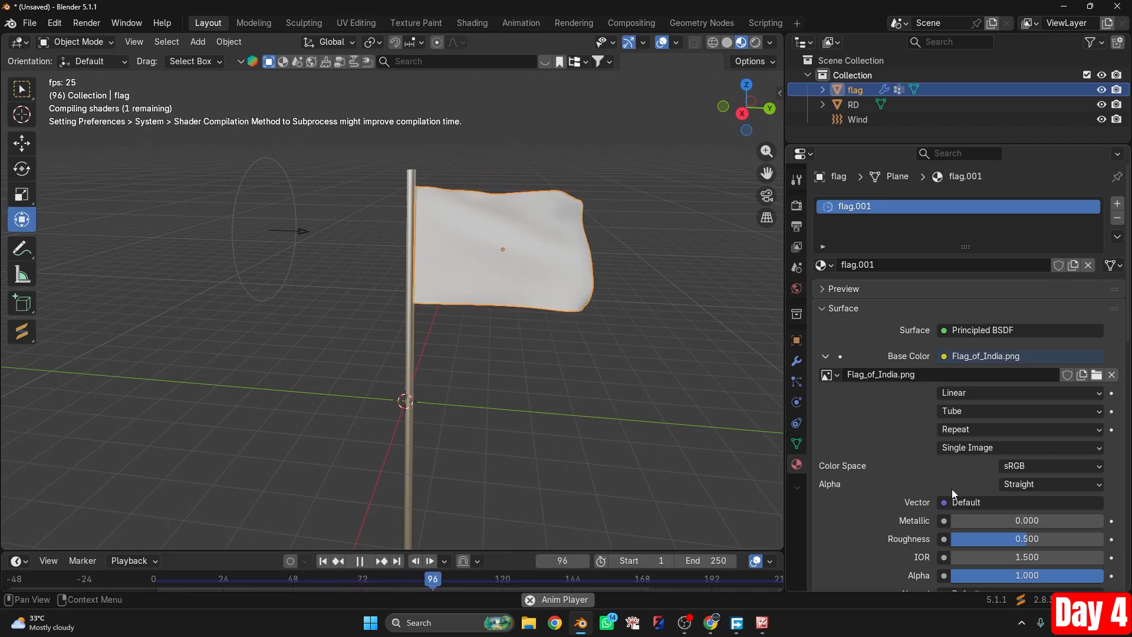
click(963, 414)
click(957, 448)
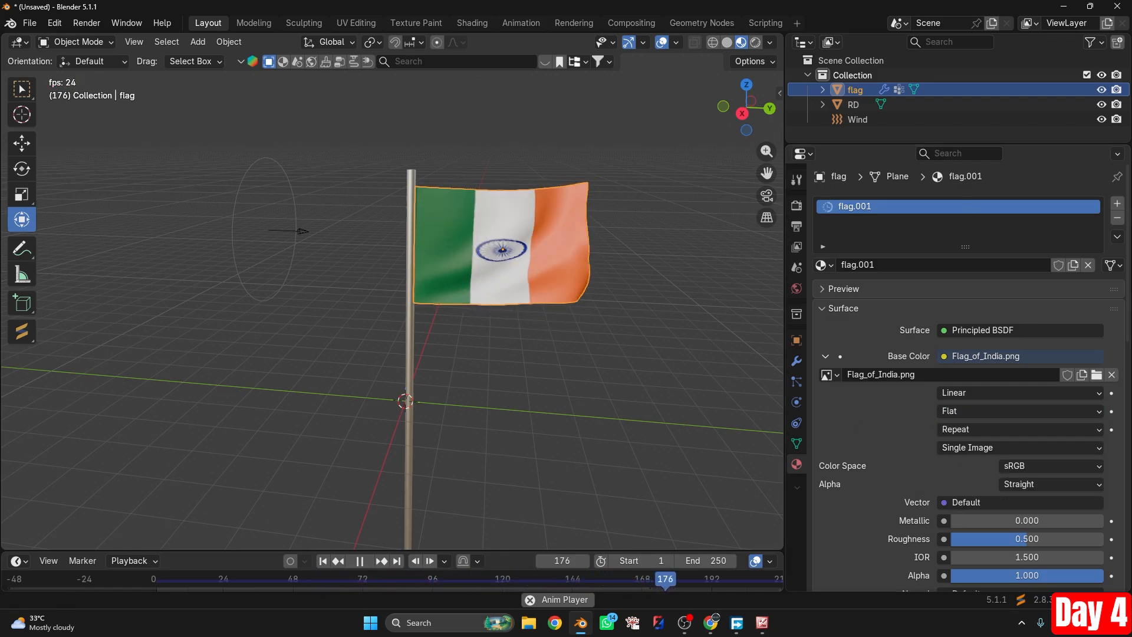
key(space)
Open the Flag_of_India picture in Microsoft Office Picture Manager, rotate it left by 90 degrees and save it on closing.
click(1064, 7)
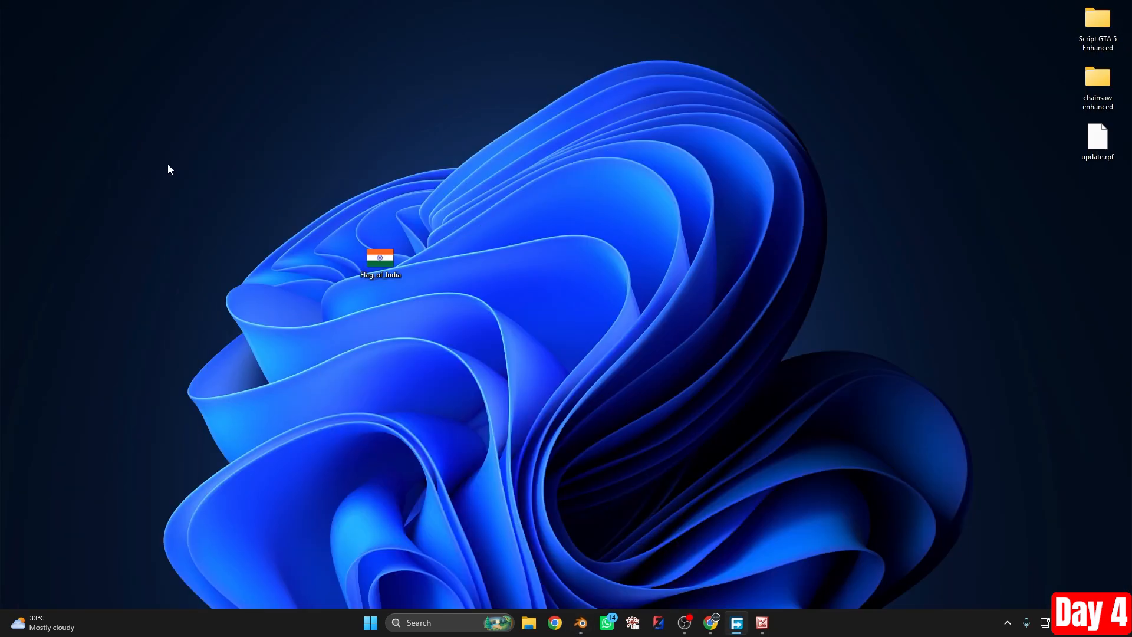
double_click(381, 264)
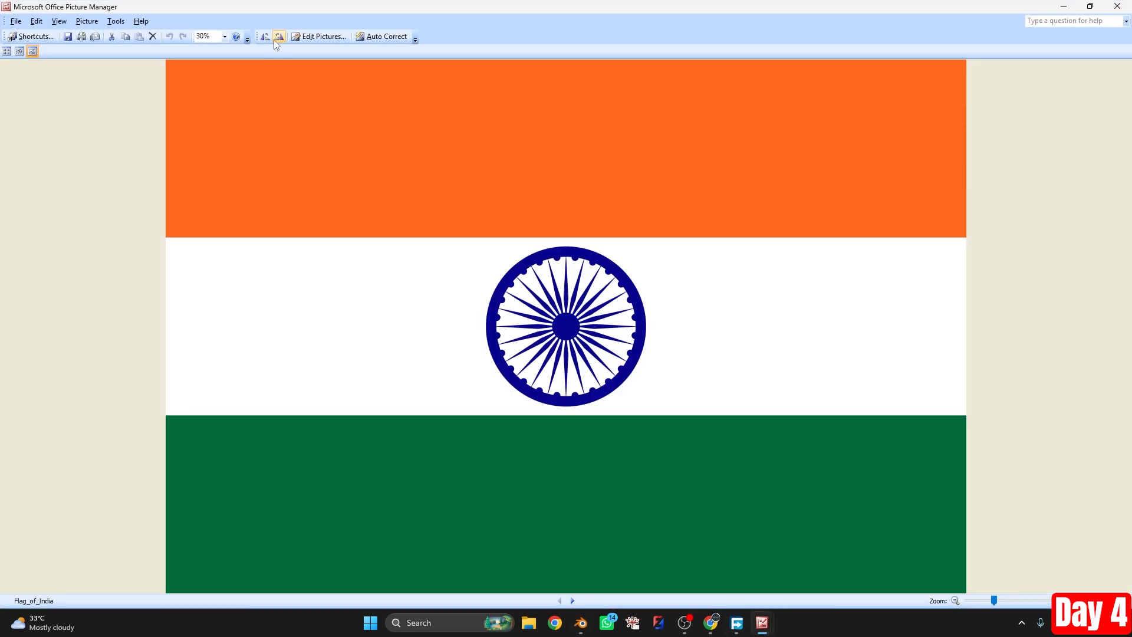
click(267, 37)
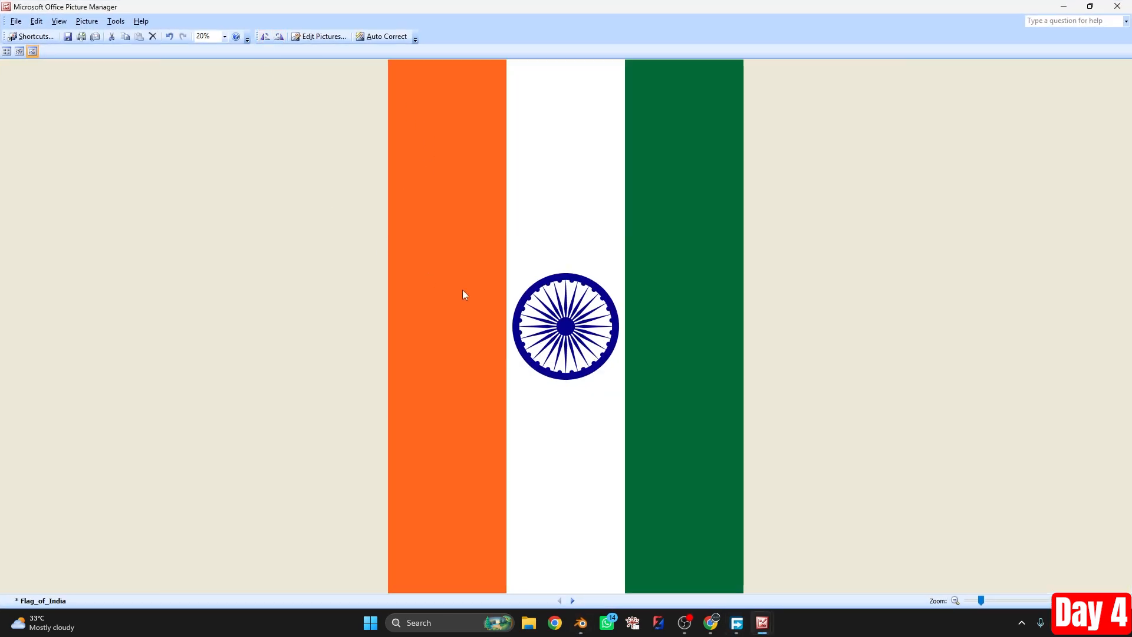
click(1117, 6)
key(Return)
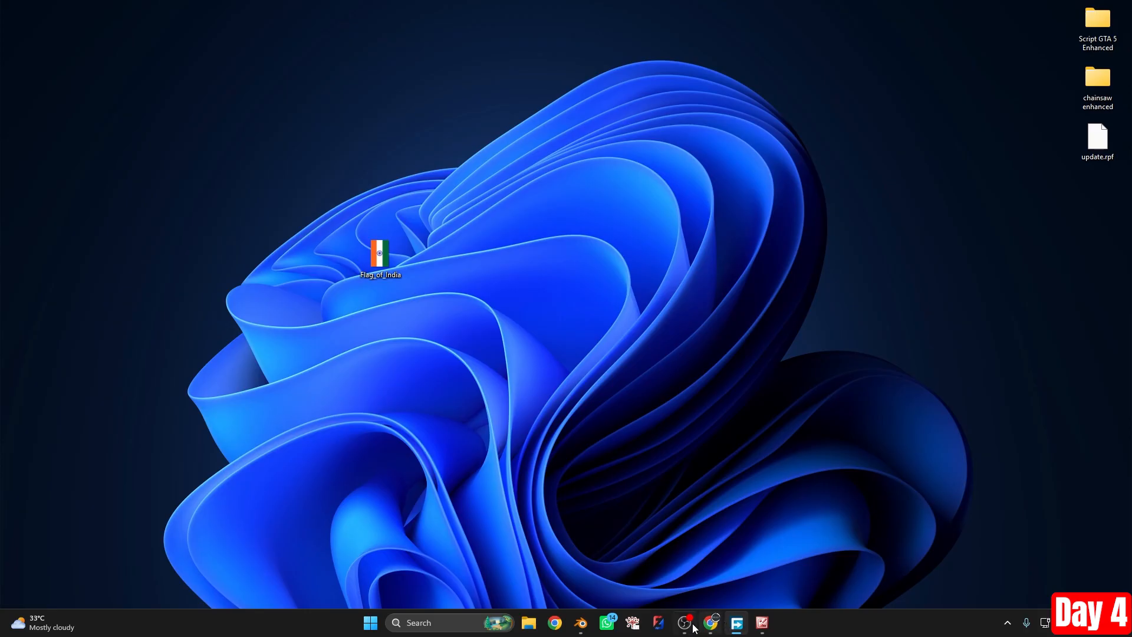
Switch to Blender, reload the rotated Flag_of_India.png as the flag's texture and play the animation.
click(580, 622)
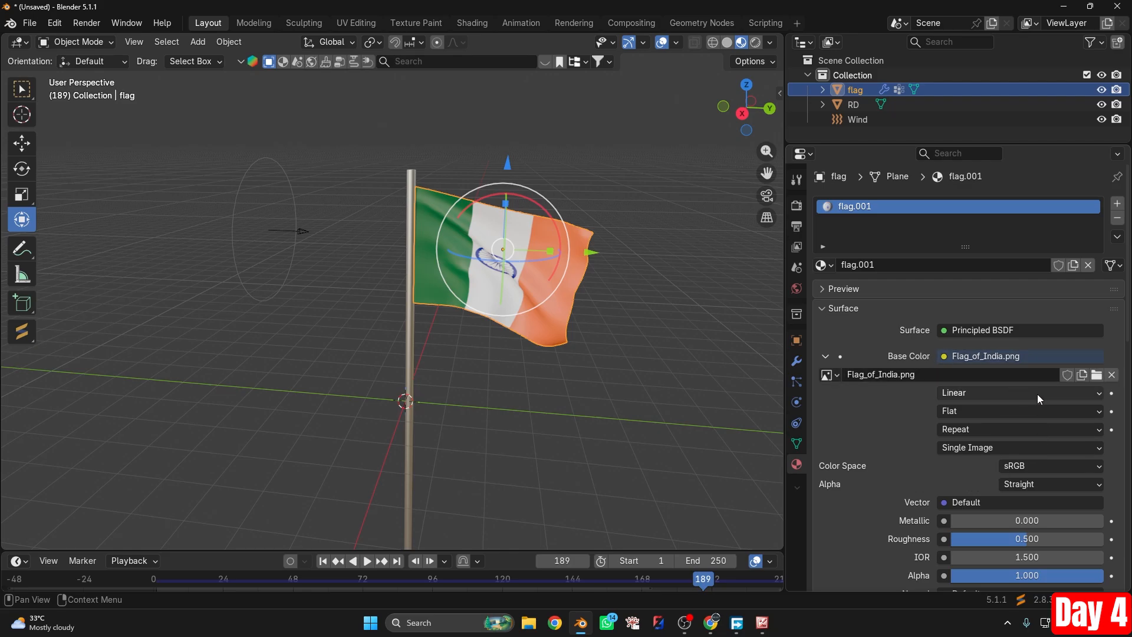
click(1098, 376)
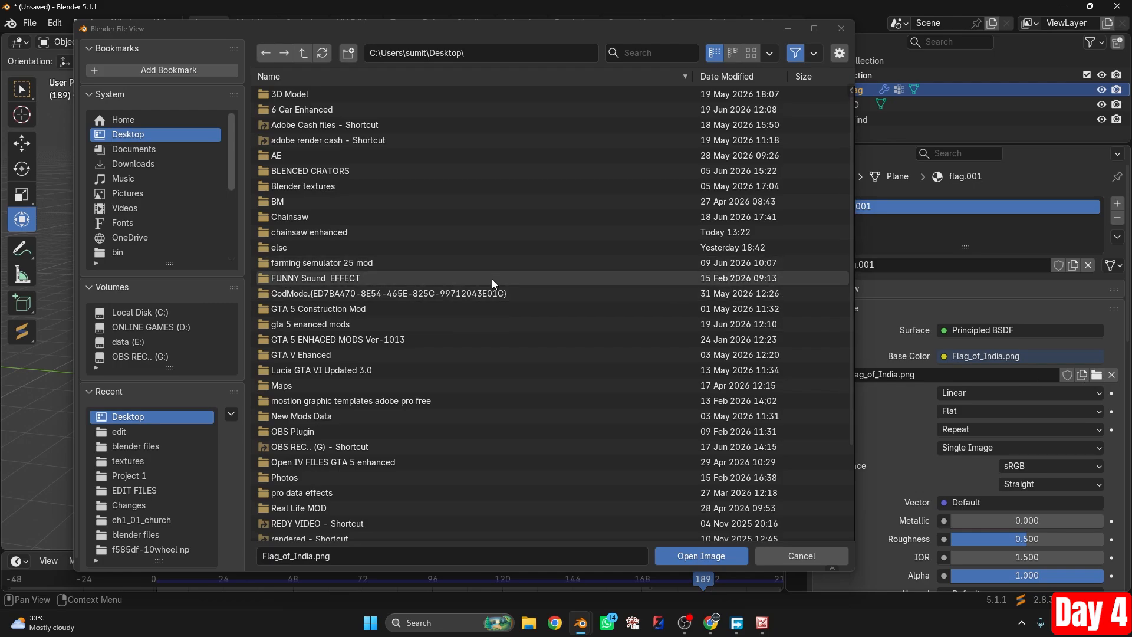
scroll(492, 282, down, 3)
double_click(306, 501)
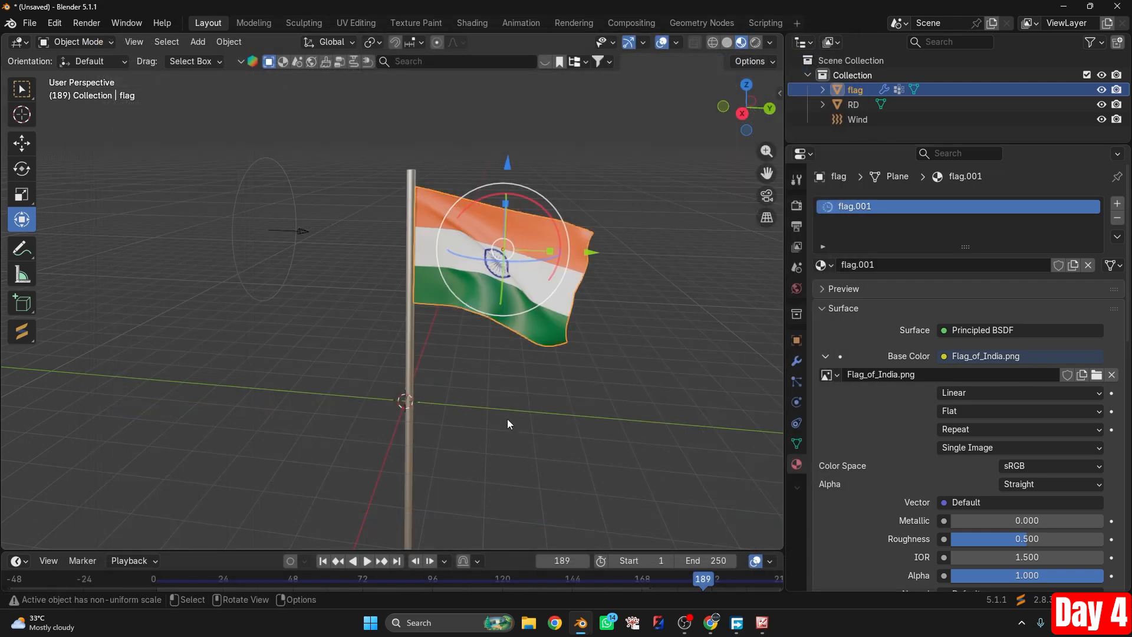
key(space)
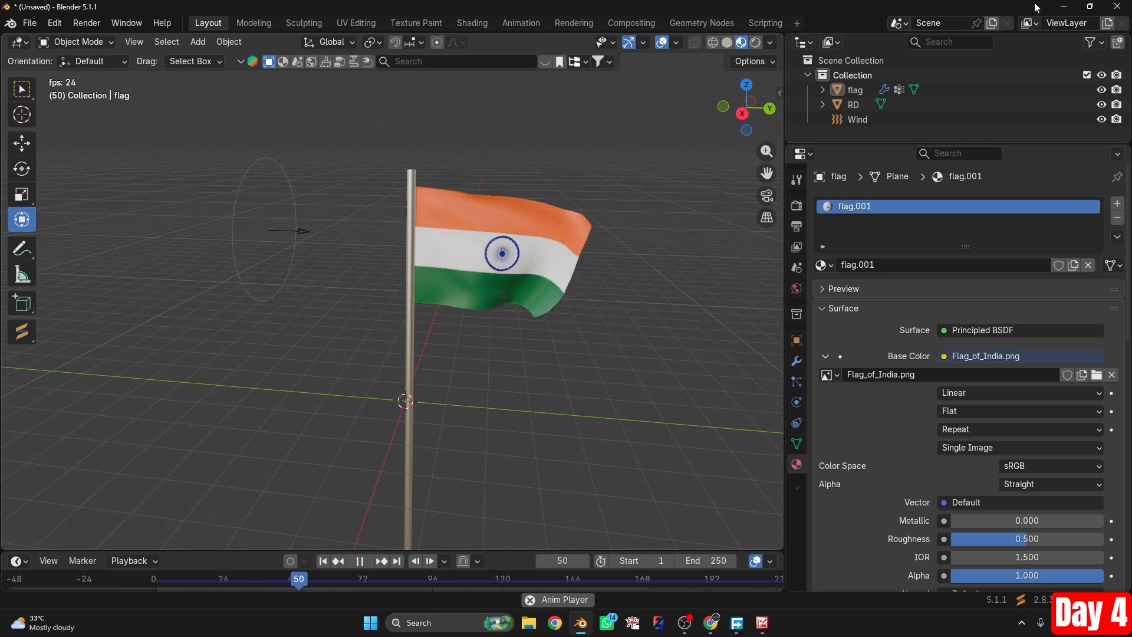
click(1055, 8)
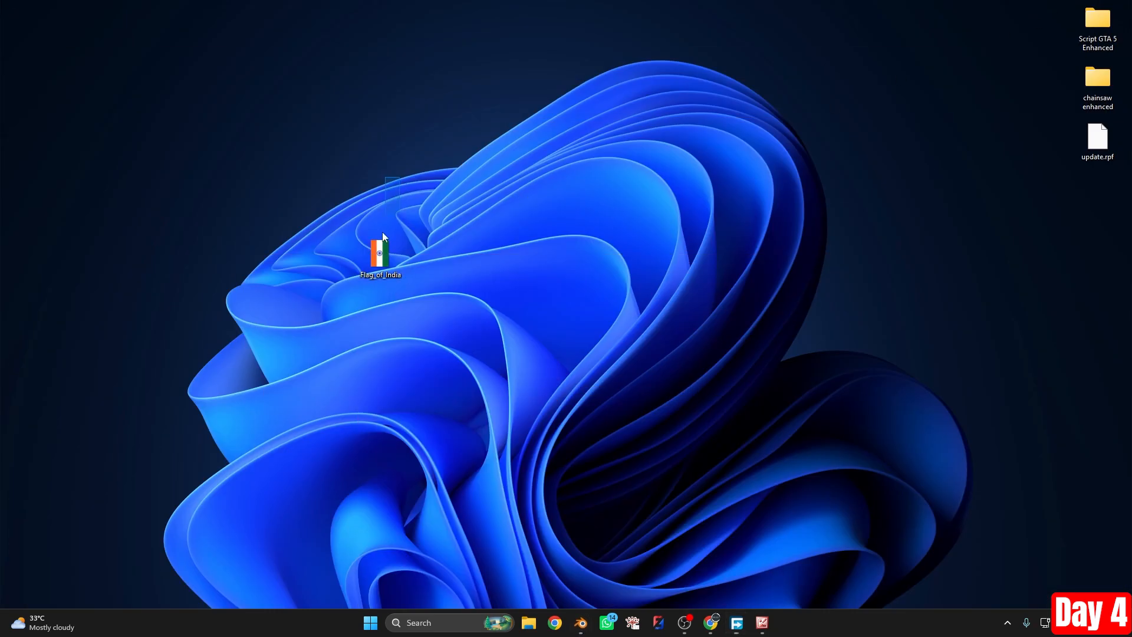
key(alt+Tab)
drag(358, 178, 521, 600)
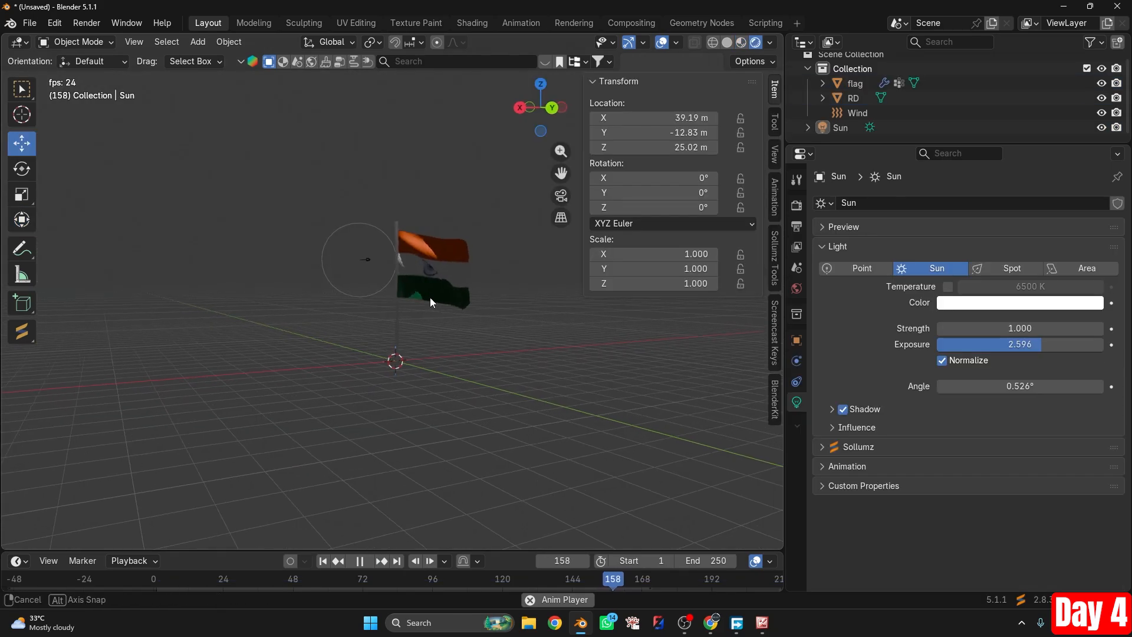
Select the flag, the pole and the wind force field together.
middle_drag(430, 297, 507, 295)
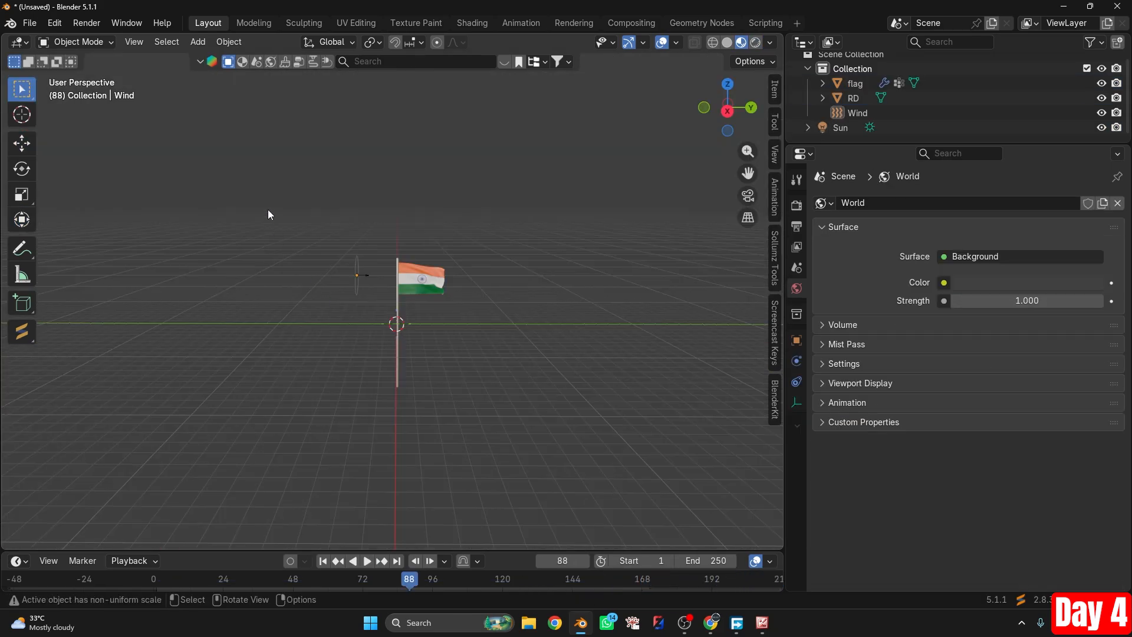
drag(268, 214, 556, 502)
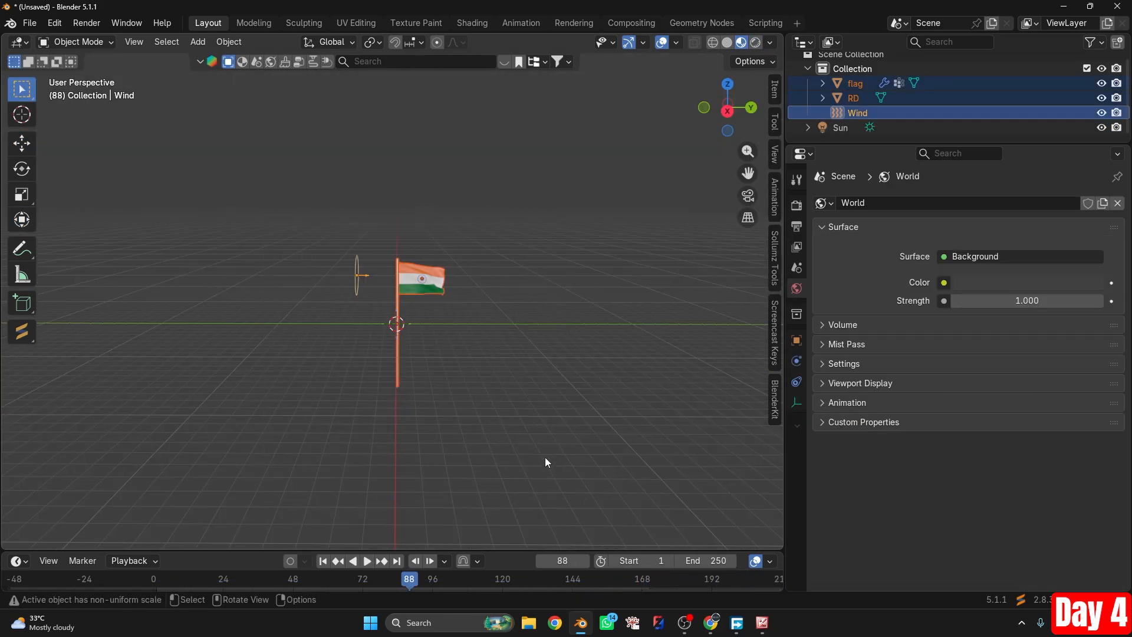